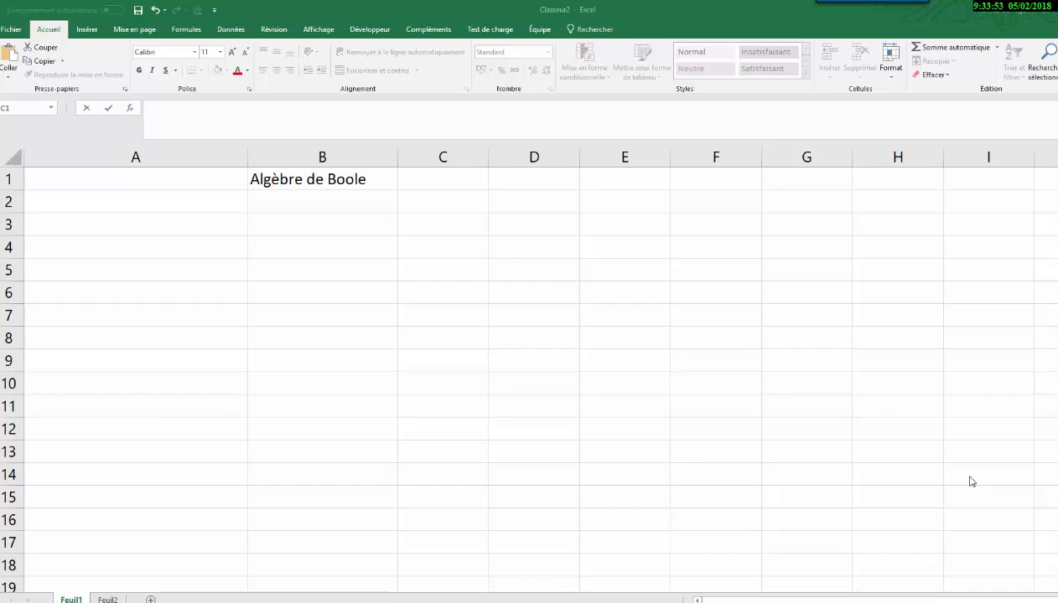
# - Enter the text toto in C2 and the number 12 in C3, and clear both cells
pyautogui.click(435, 206)
pyautogui.write('toto')
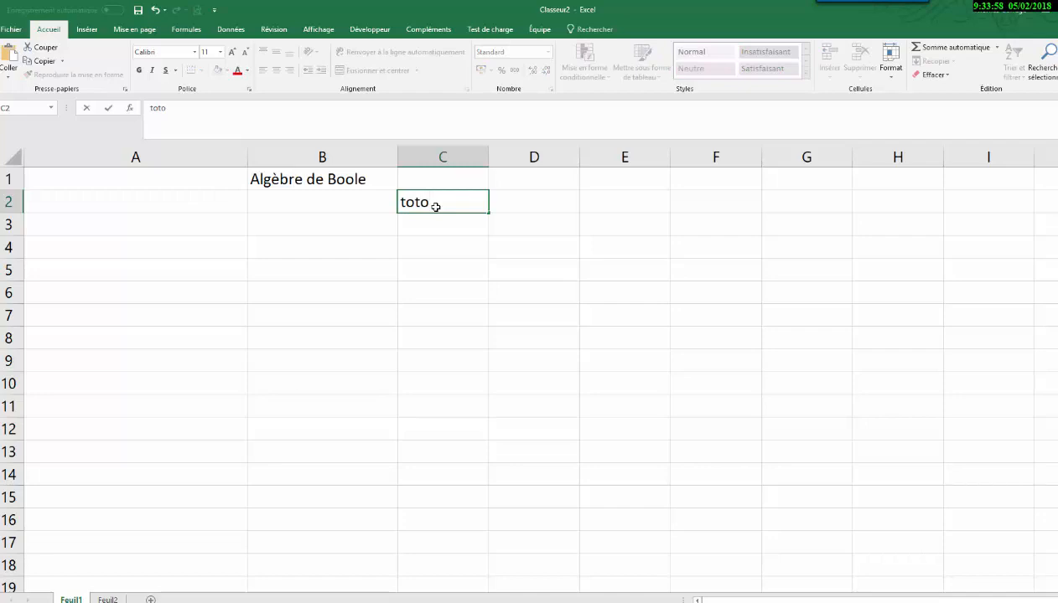
pyautogui.press('Return')
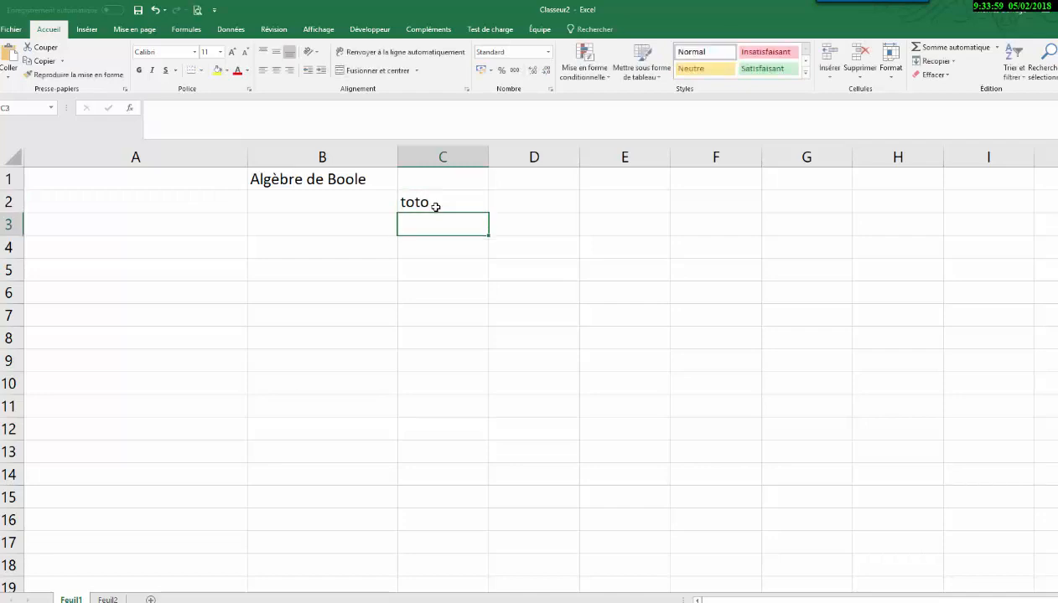
pyautogui.write('12')
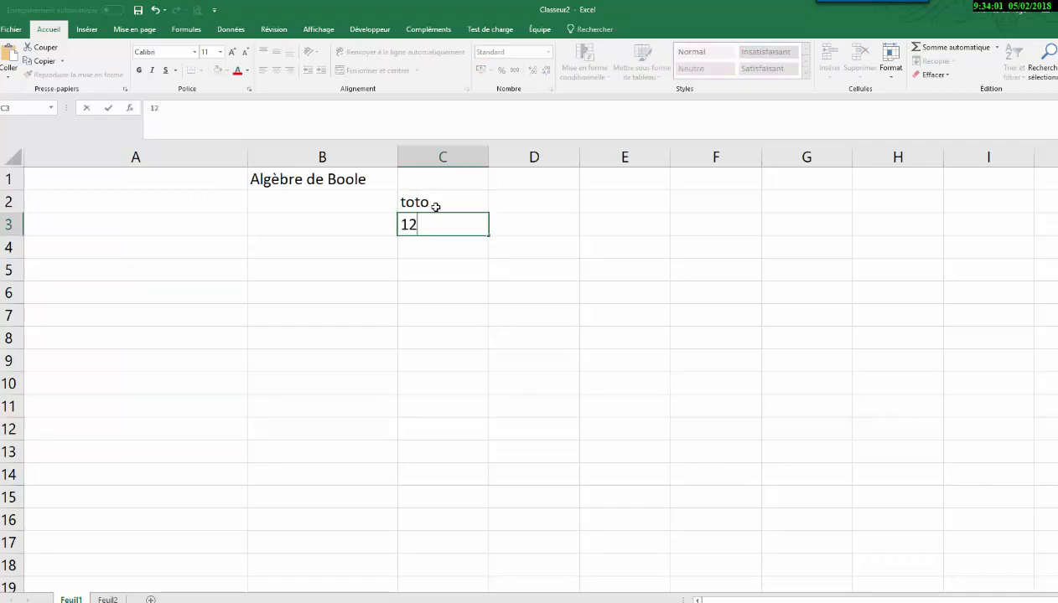
pyautogui.press('Return')
pyautogui.moveTo(436, 206); pyautogui.dragTo(466, 221)
pyautogui.press('Delete')
# - Enter the Boolean values vrai in C2 and faux in C3
pyautogui.click(452, 209)
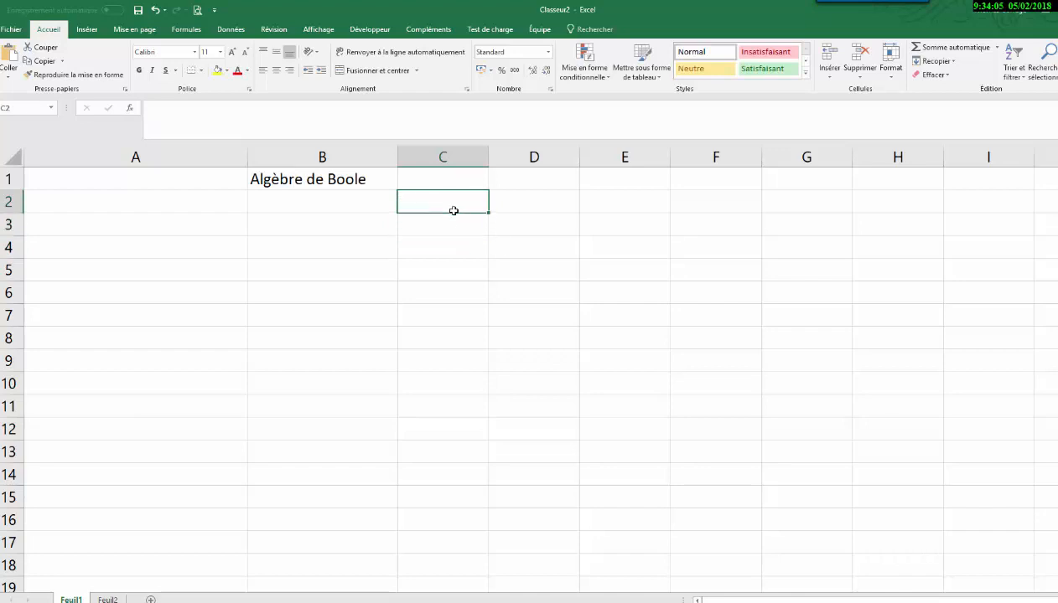
pyautogui.write('vta')
pyautogui.press('BackSpace')
pyautogui.press('BackSpace')
pyautogui.write('rai')
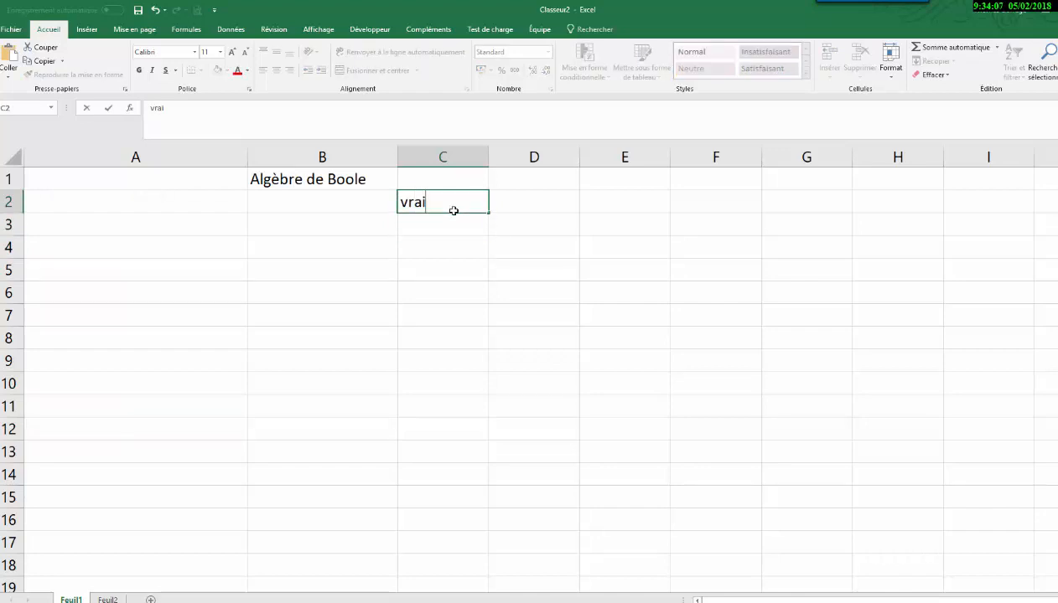
pyautogui.press('Return')
pyautogui.write('fa')
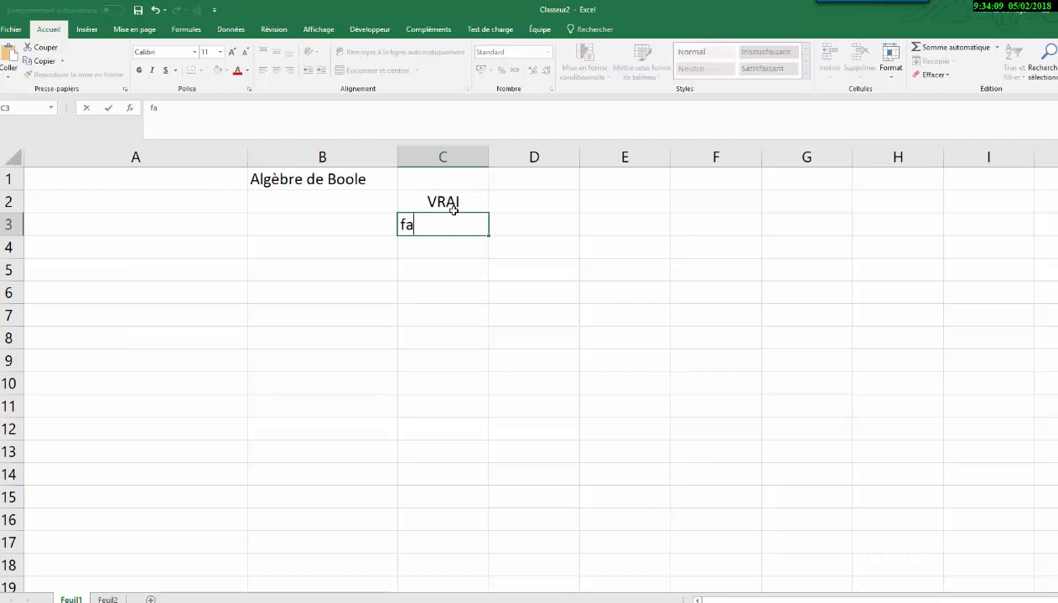
pyautogui.write('ux')
pyautogui.press('Return')
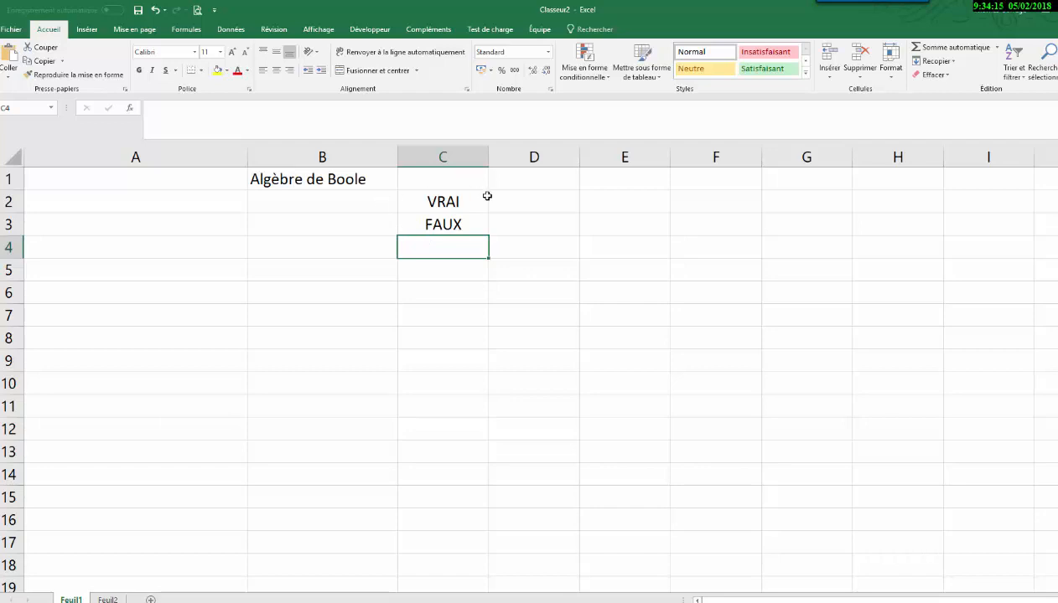
# - Label B2 as "booléens : {" and put a comma separator in D2
pyautogui.click(370, 203)
pyautogui.write('bool')
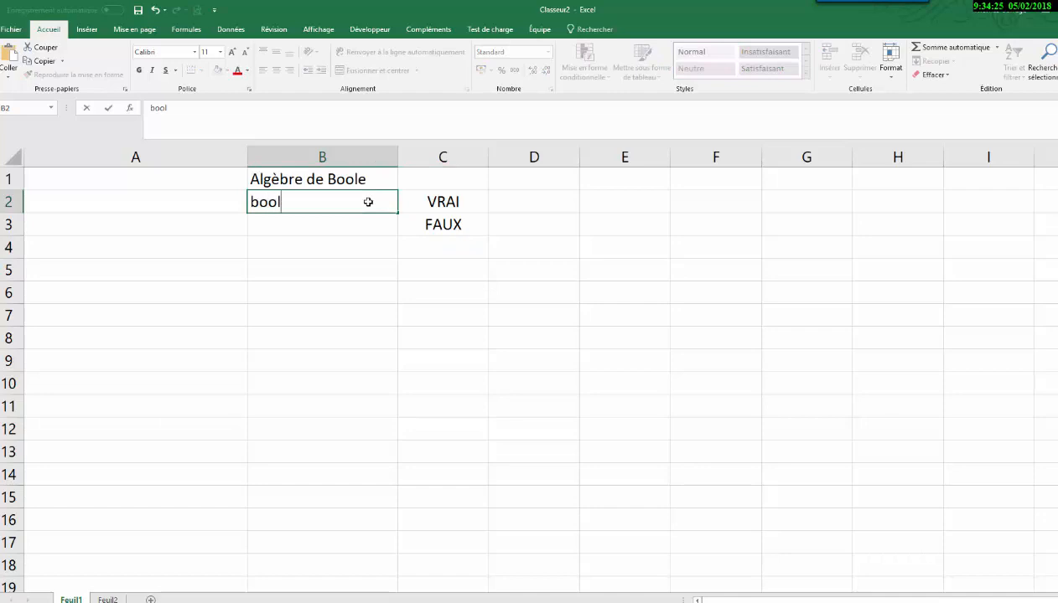
pyautogui.write('éens : {')
pyautogui.click(564, 201)
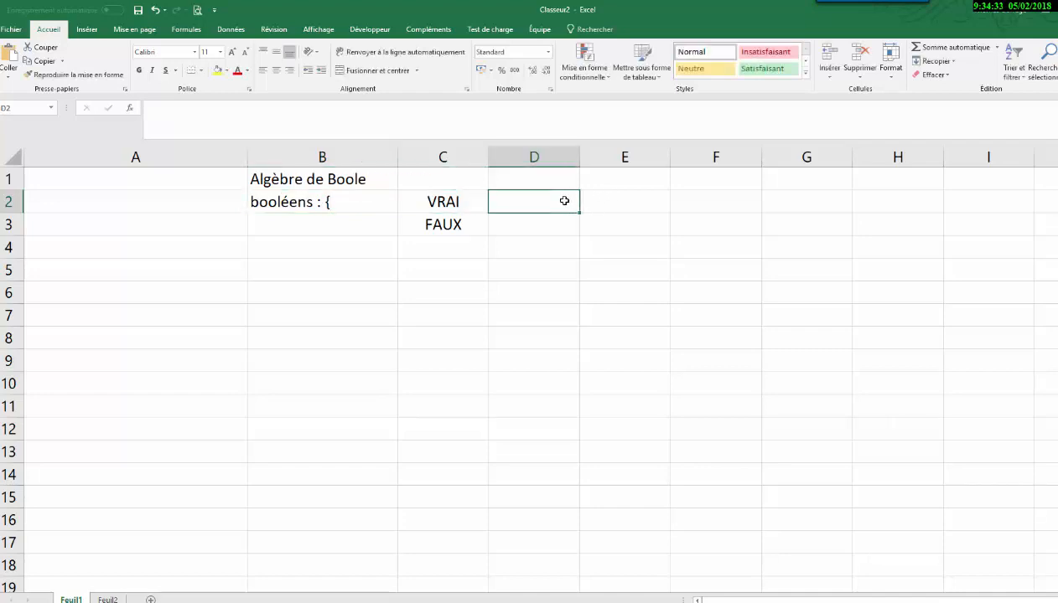
pyautogui.write(',')
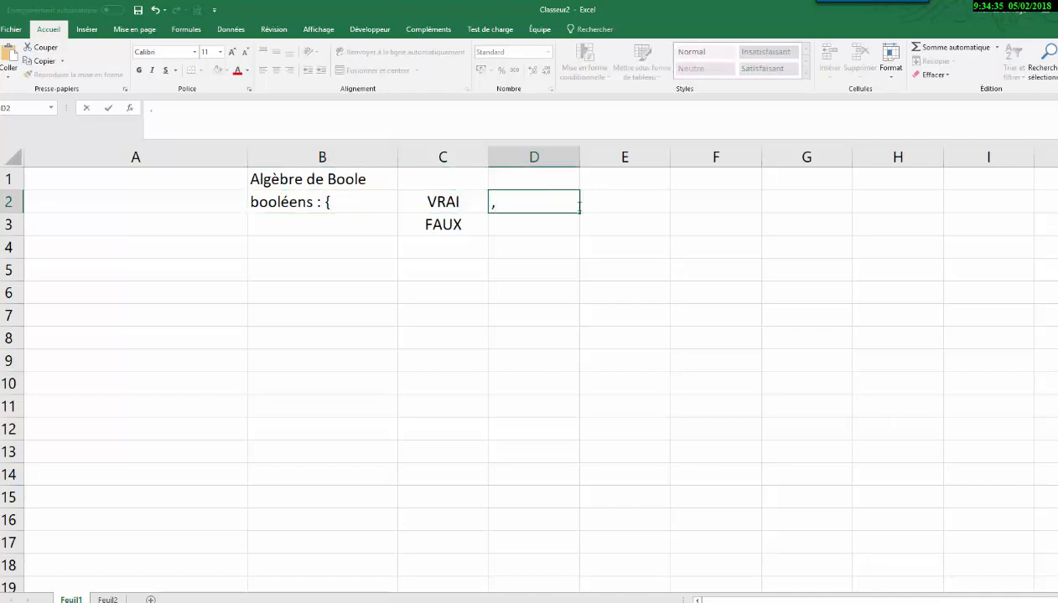
# - Complete the Boolean set in row 2 with faux in E2 and "}" in F2, and clear C3
pyautogui.click(616, 204)
pyautogui.write('faux')
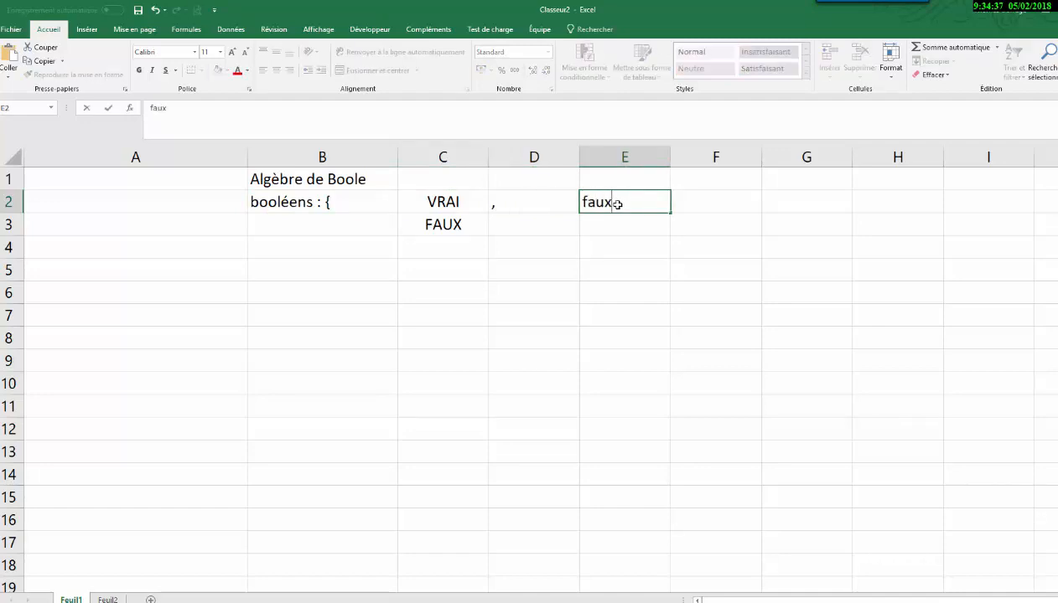
pyautogui.press('Return')
pyautogui.click(684, 196)
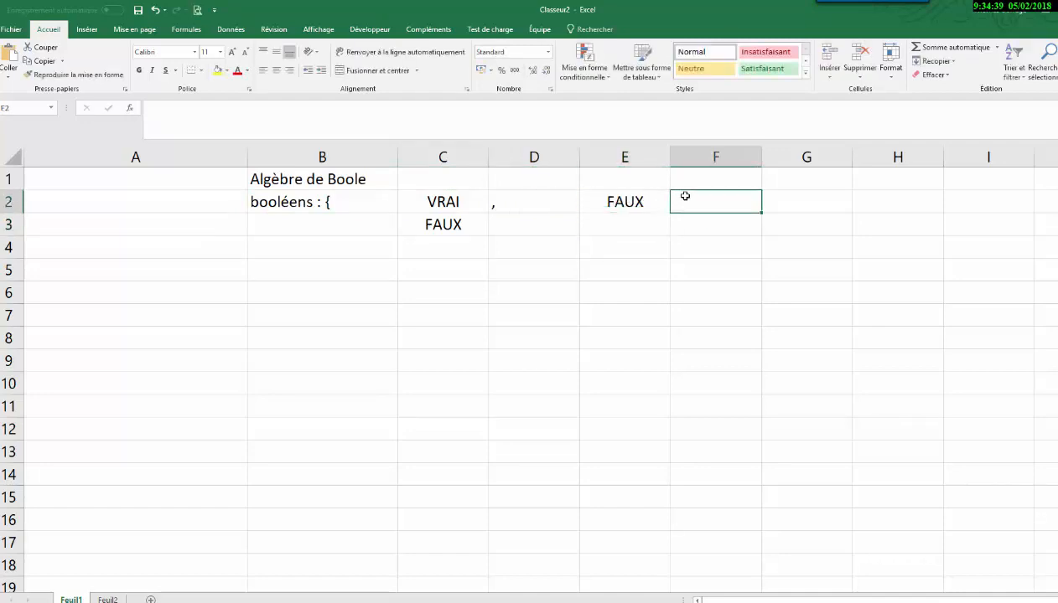
pyautogui.write('}')
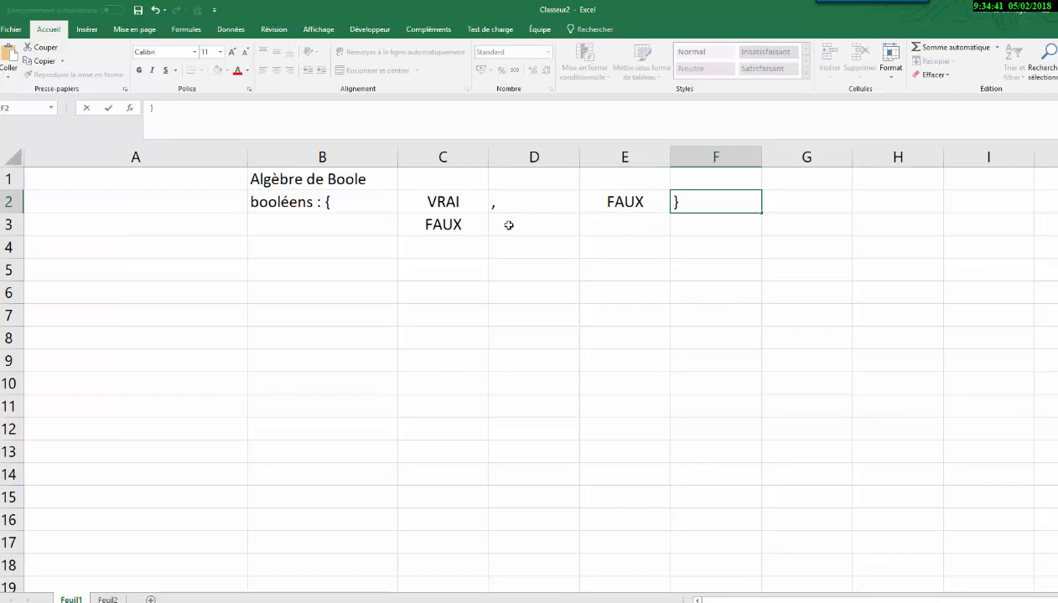
pyautogui.click(468, 228)
pyautogui.press('Delete')
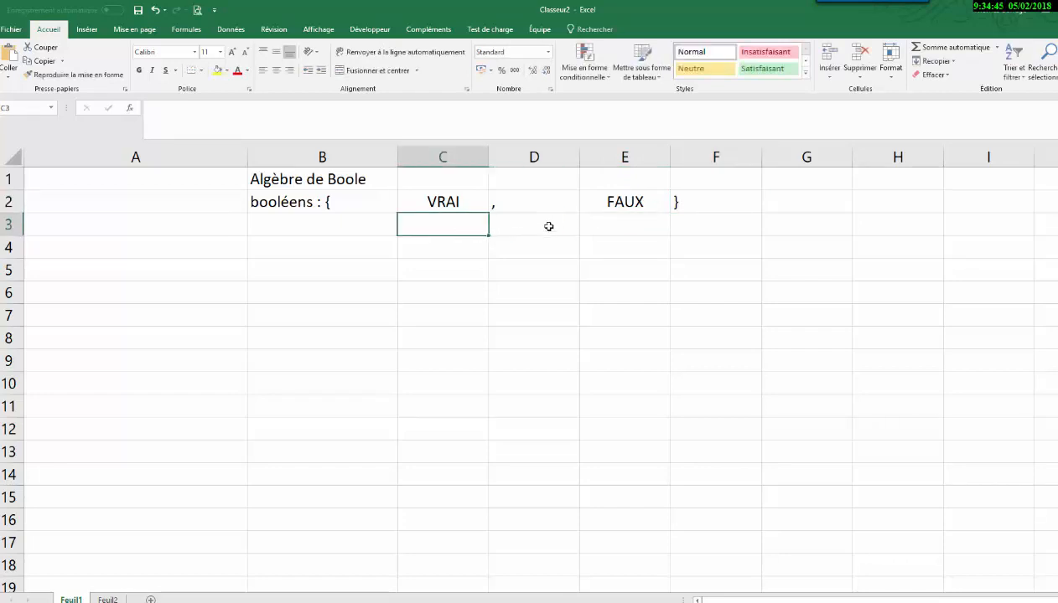
# - Enter the equality test =C2=E2 in B4 and reopen the formula to inspect its comparison operator
pyautogui.click(300, 245)
pyautogui.write('=')
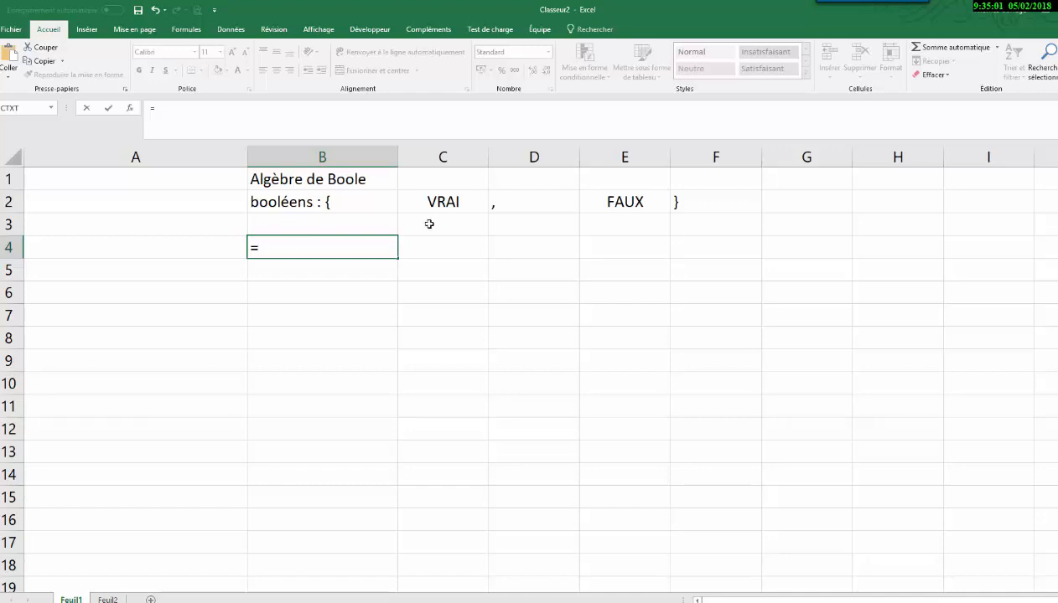
pyautogui.click(442, 201)
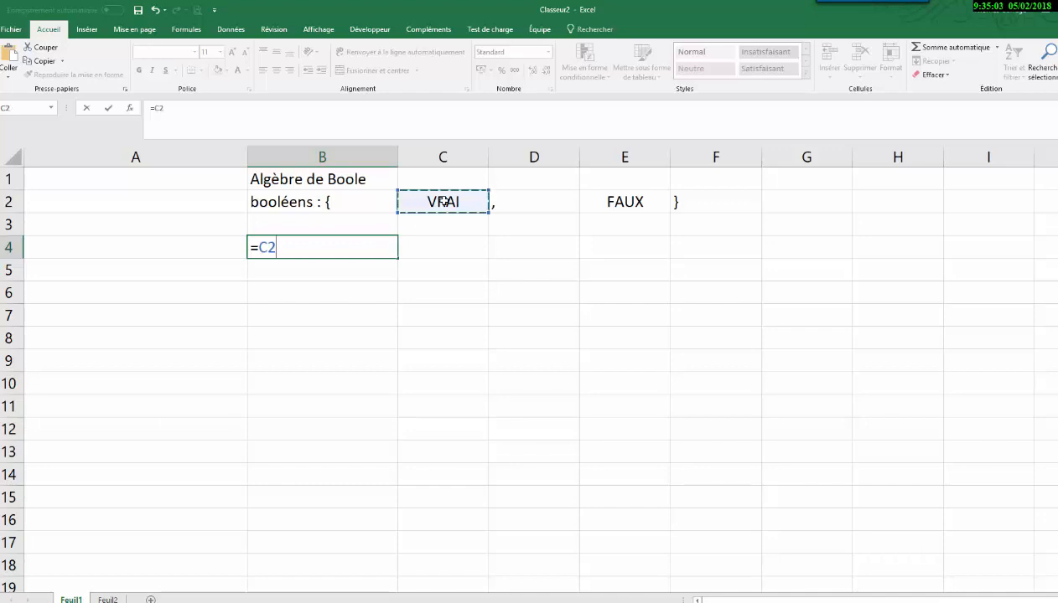
pyautogui.write('=')
pyautogui.click(636, 202)
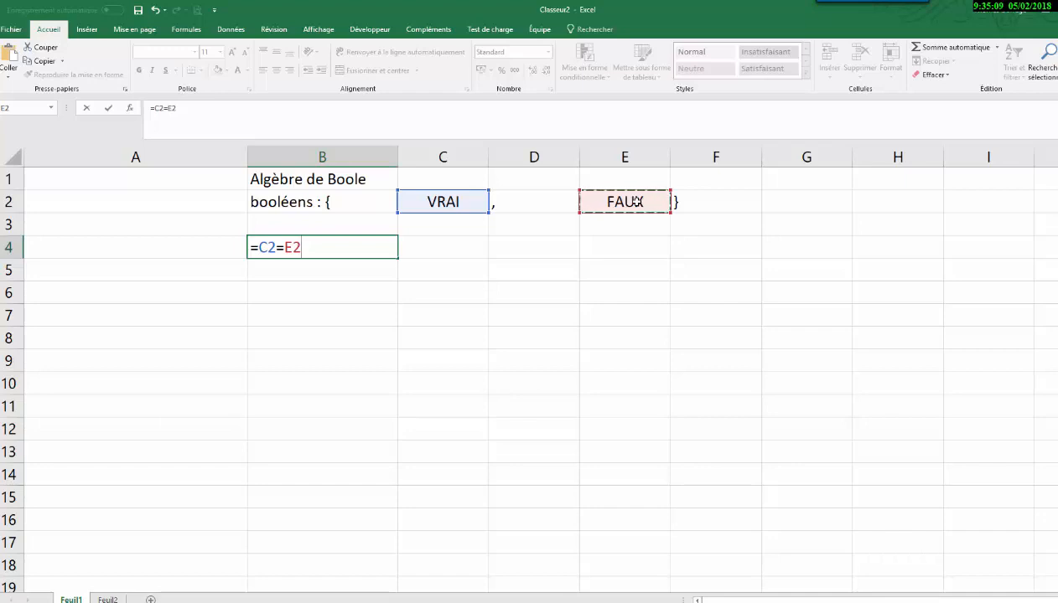
pyautogui.doubleClick(279, 247)
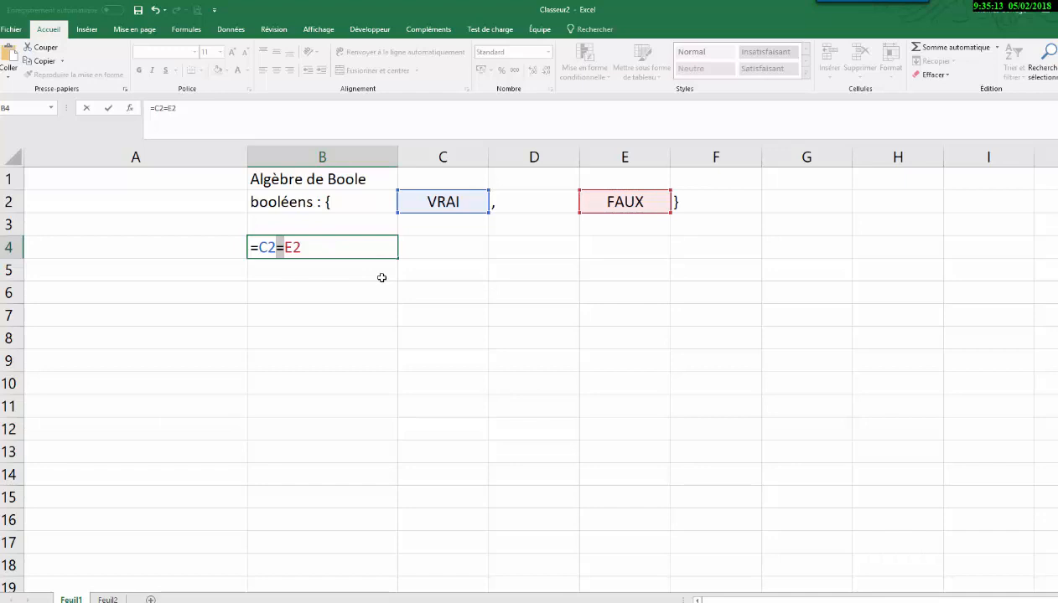
pyautogui.press('Return')
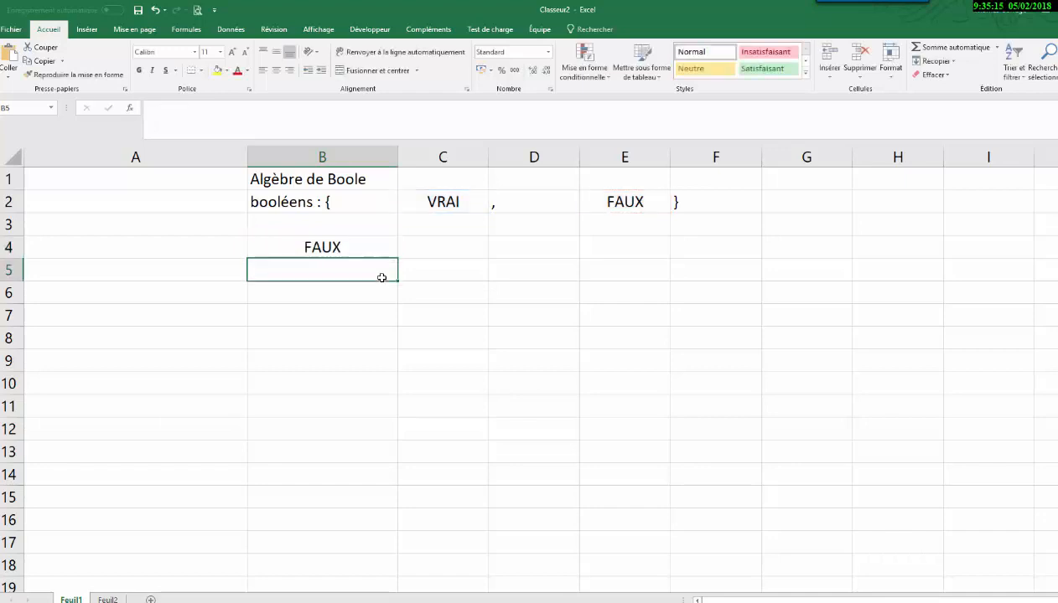
pyautogui.doubleClick(347, 250)
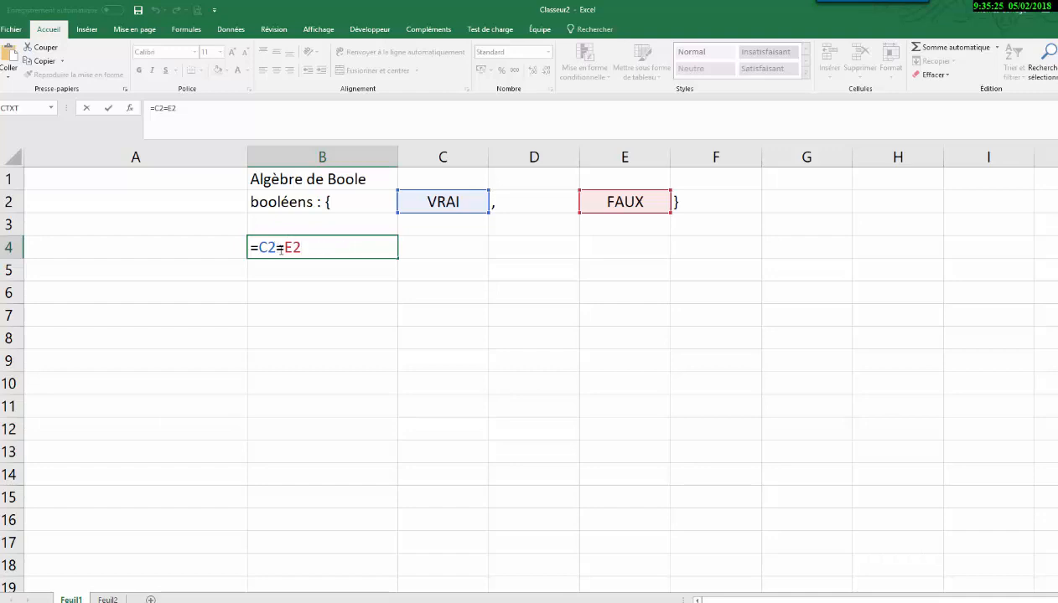
pyautogui.moveTo(276, 250); pyautogui.dragTo(282, 250)
# - Enter the inequality test =C2<>E2 in B5 and select that cell
pyautogui.click(283, 269)
pyautogui.write('=')
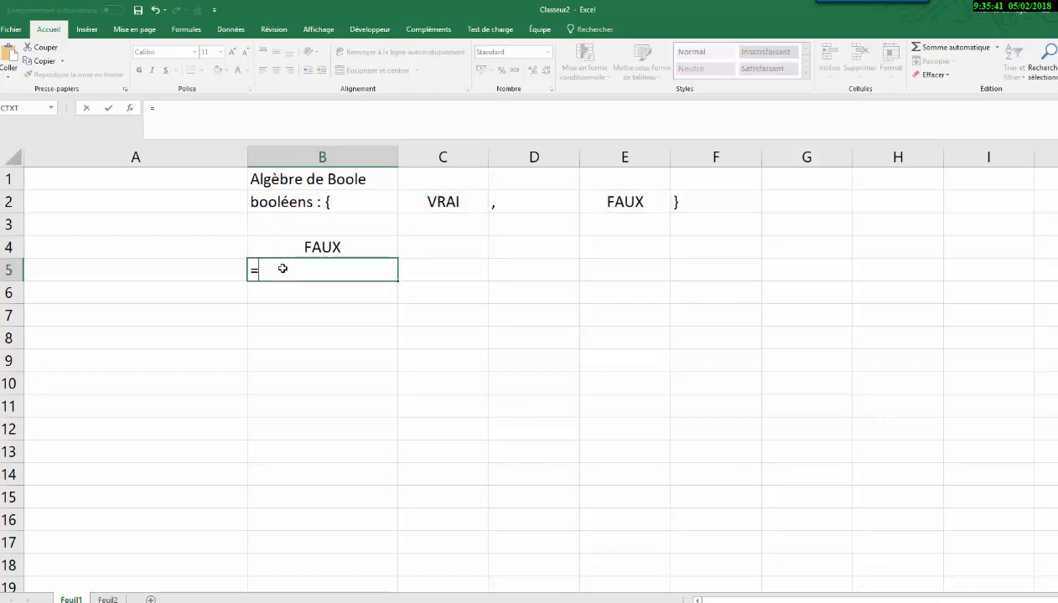
pyautogui.click(421, 200)
pyautogui.write('<>')
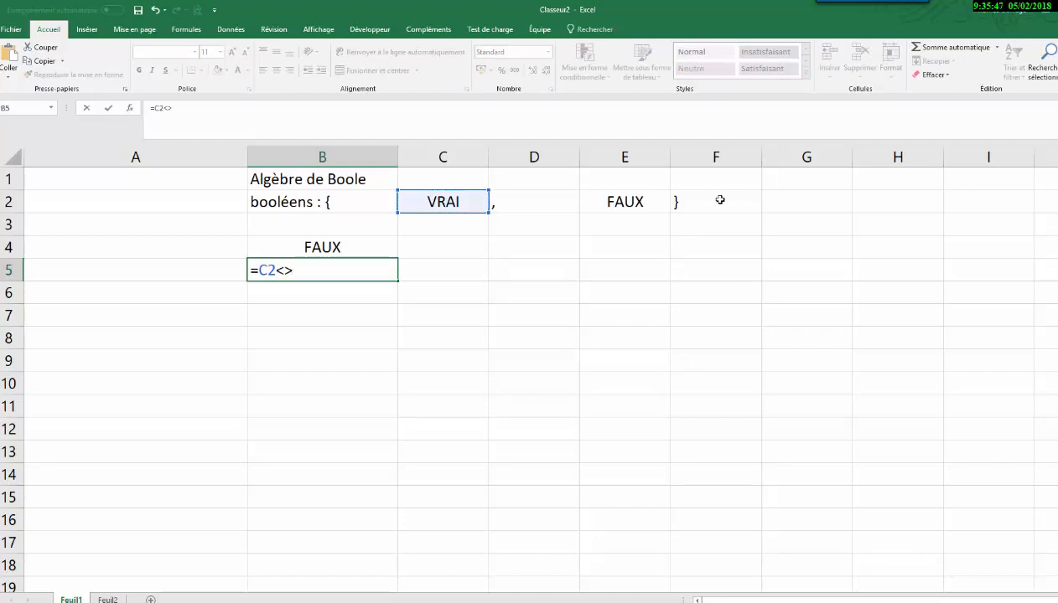
pyautogui.click(625, 202)
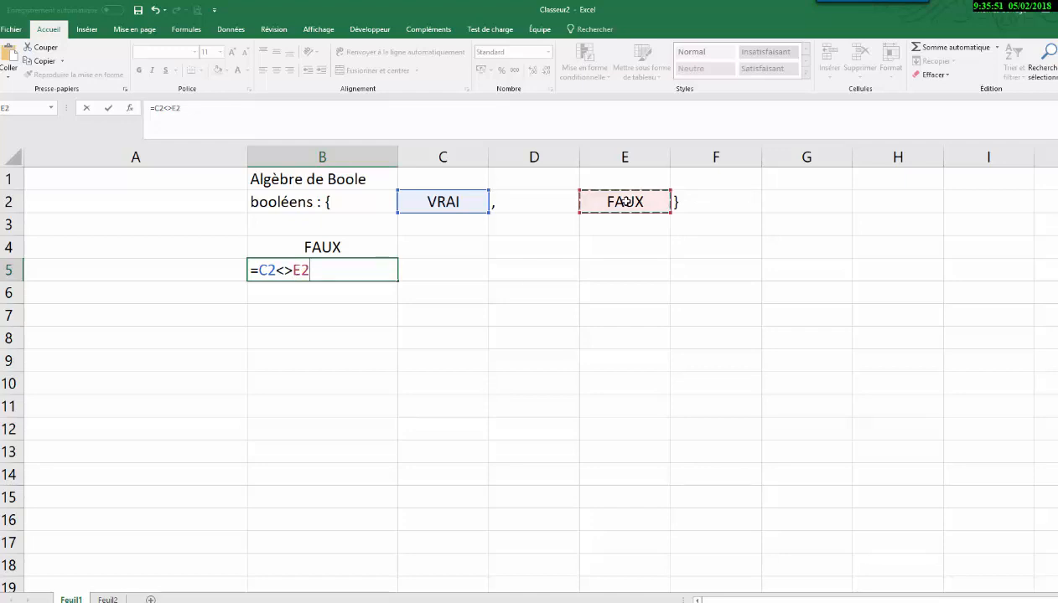
pyautogui.press('Return')
pyautogui.click(333, 266)
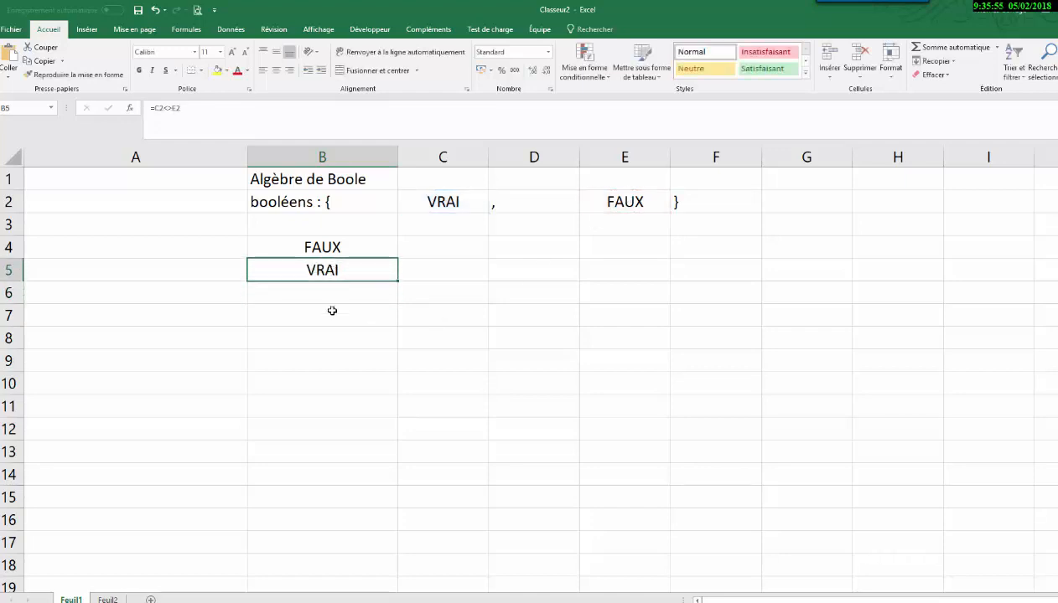
# - Write the alternative notations for true, "1,true, $true", in C3
pyautogui.click(440, 224)
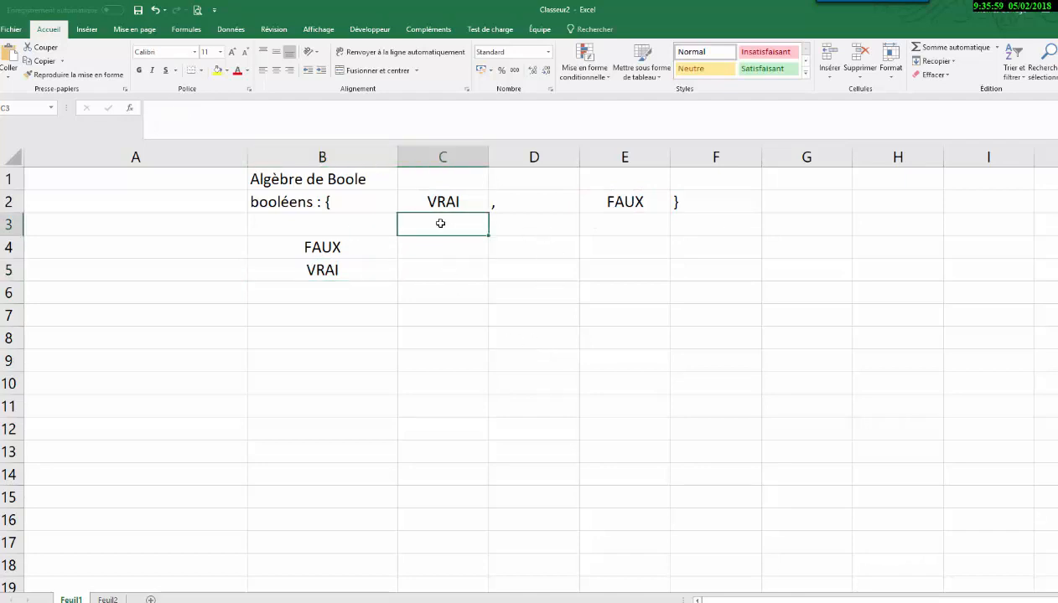
pyautogui.write('1')
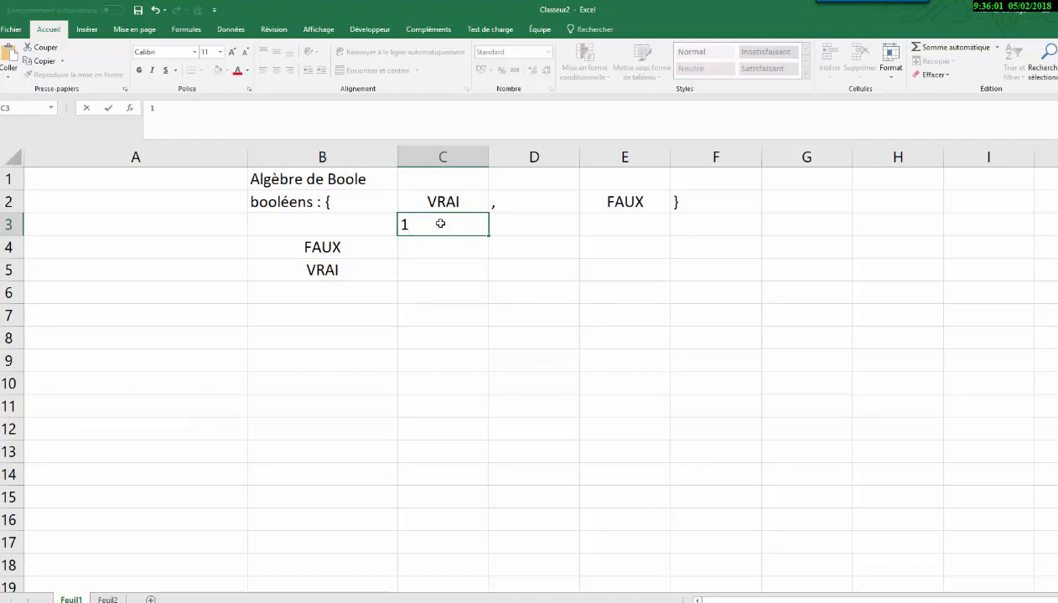
pyautogui.write(',true; $tr')
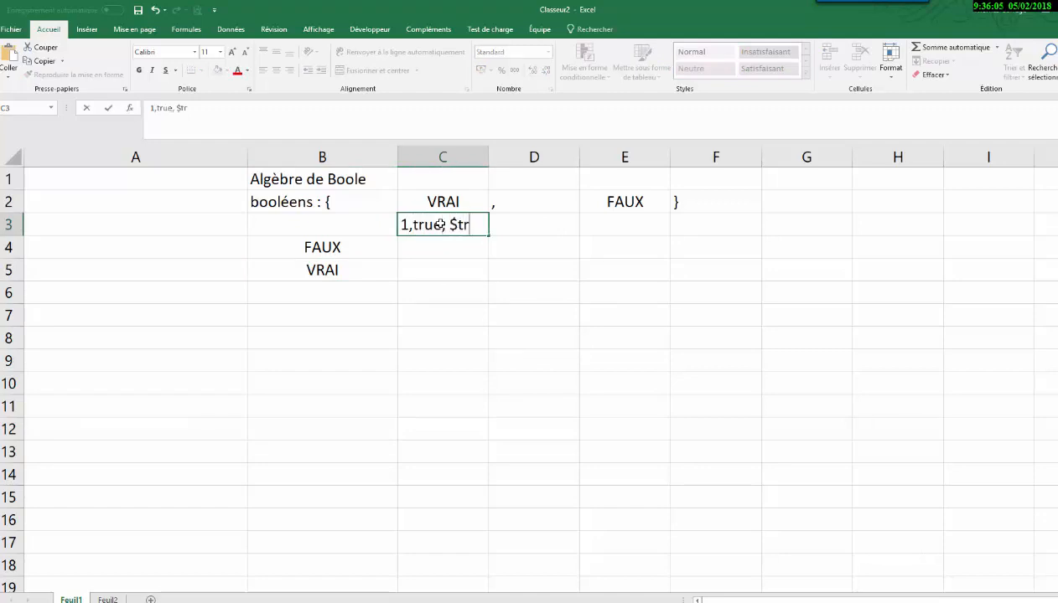
pyautogui.write('ue')
pyautogui.press('Return')
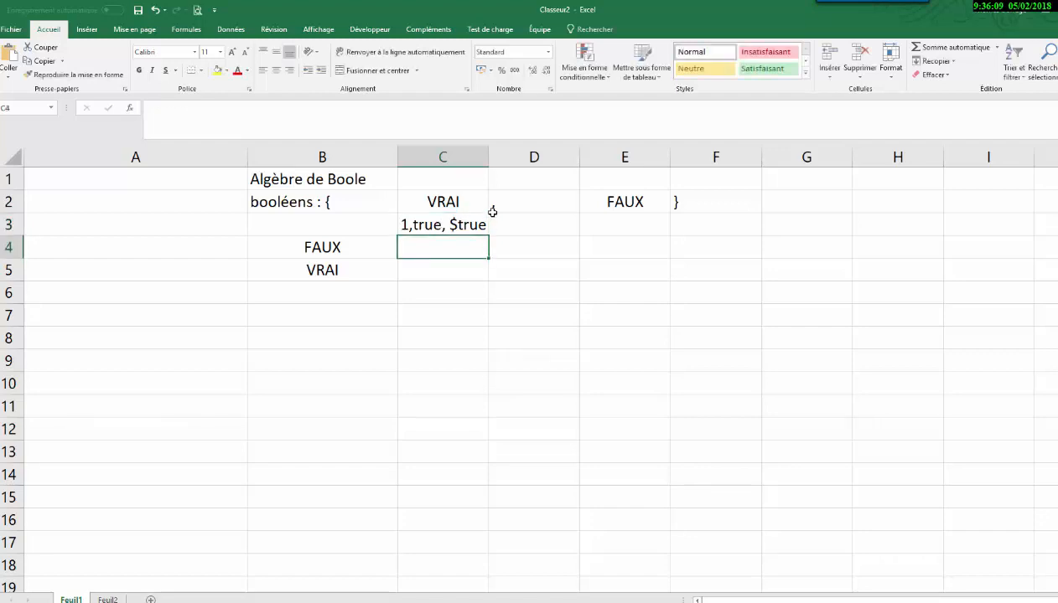
# - Write the alternative notations for false, "0,false,$false", in E3
pyautogui.click(612, 228)
pyautogui.write('0')
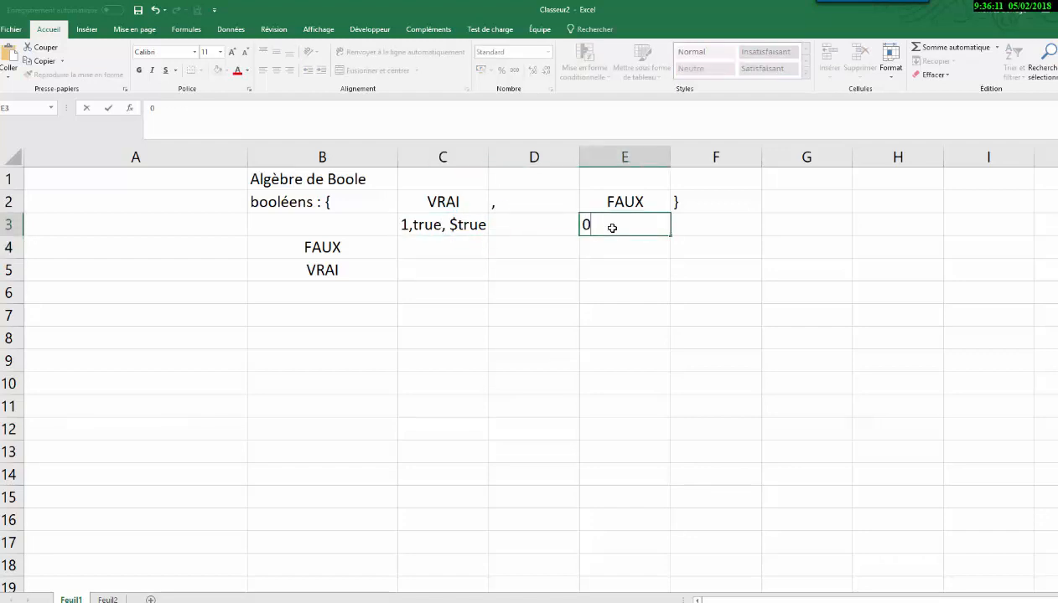
pyautogui.write(',false,$fals')
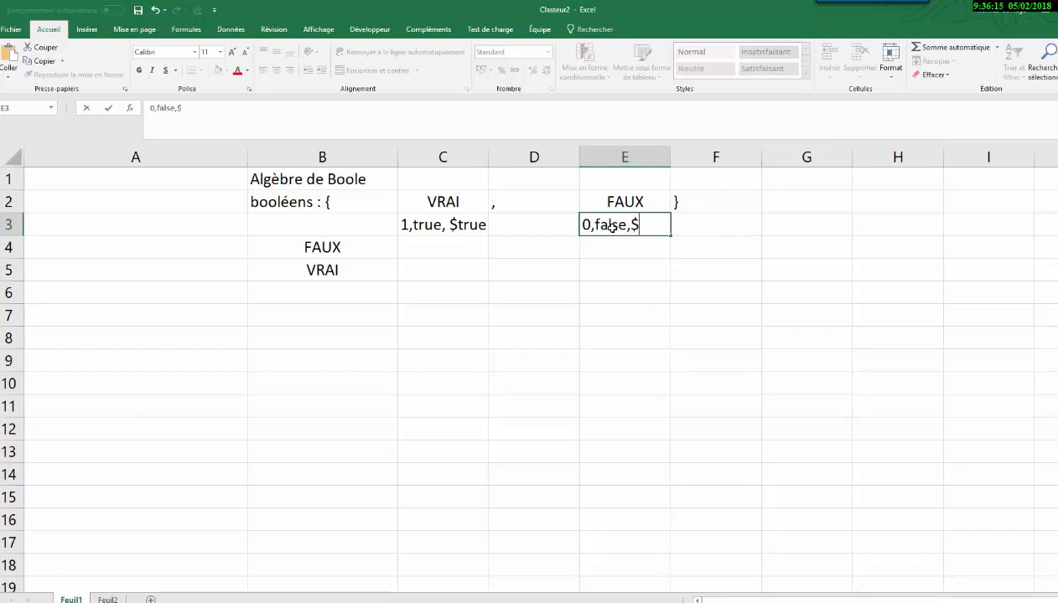
pyautogui.write('e')
pyautogui.press('Return')
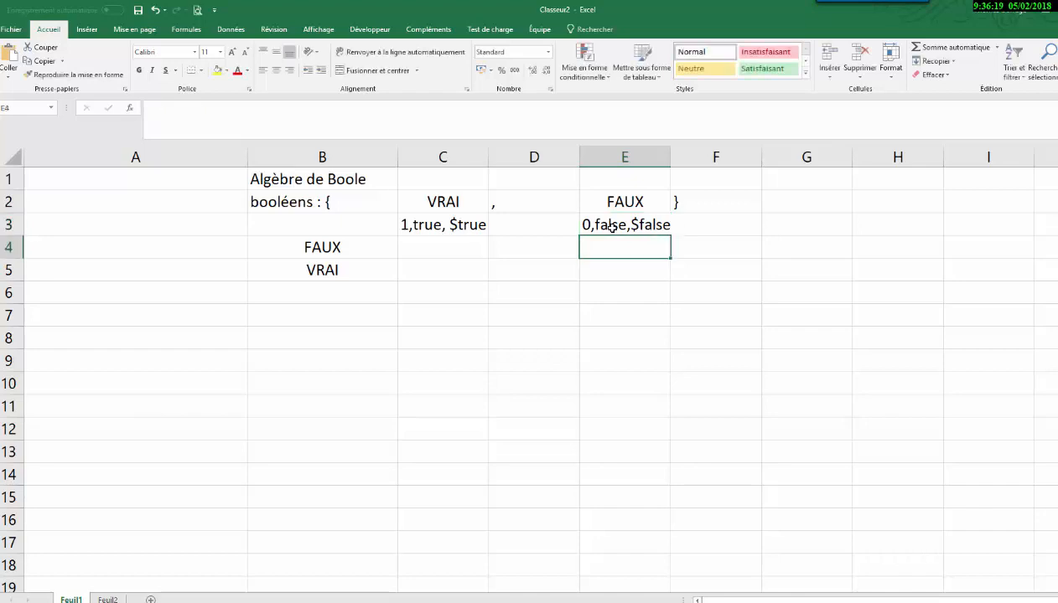
pyautogui.click(285, 246)
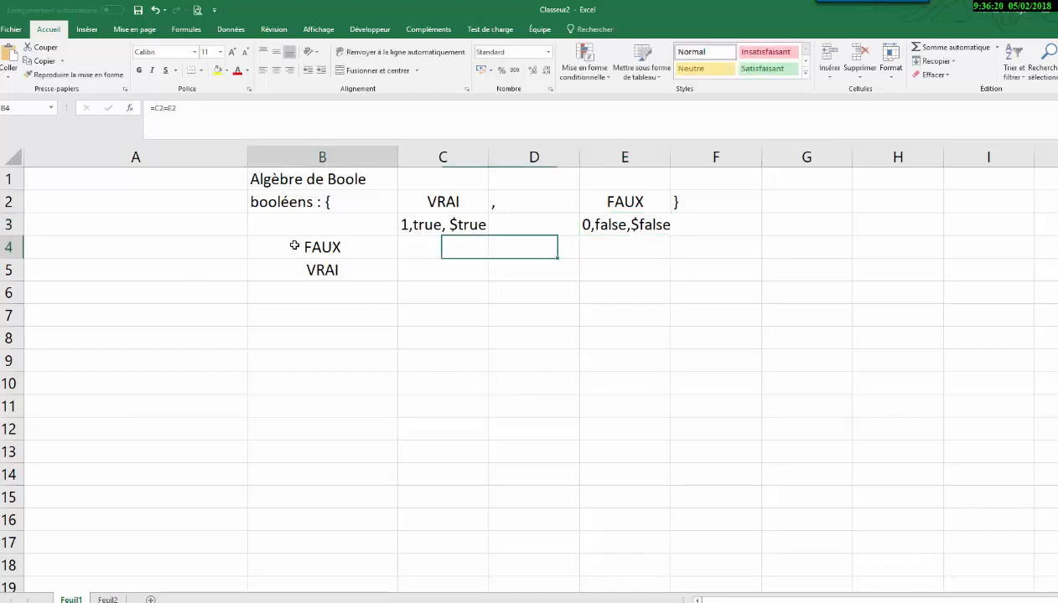
pyautogui.click(453, 247)
pyautogui.write('=')
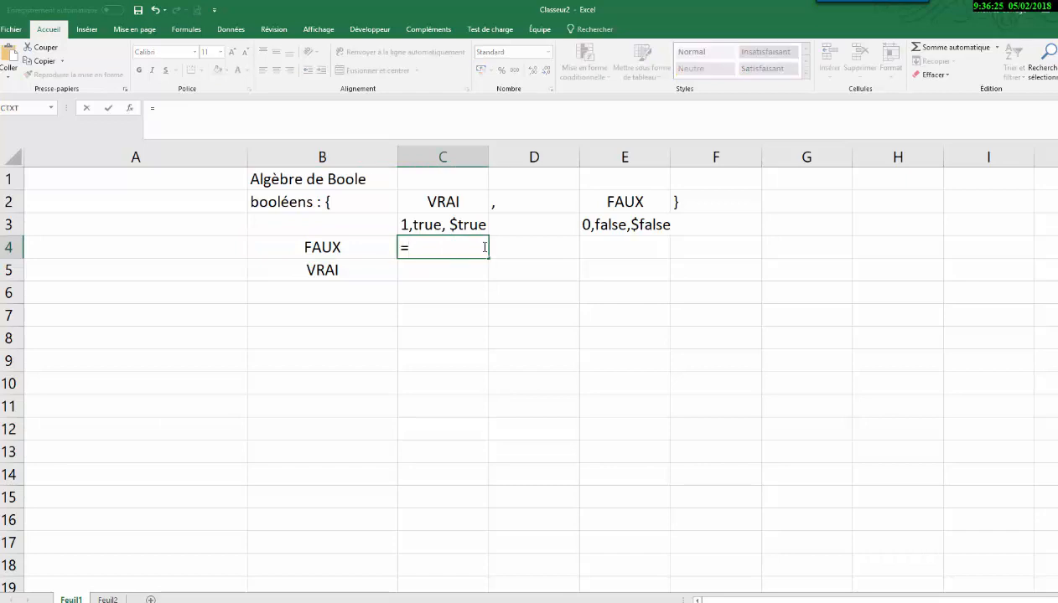
pyautogui.click(500, 247)
pyautogui.press('Escape')
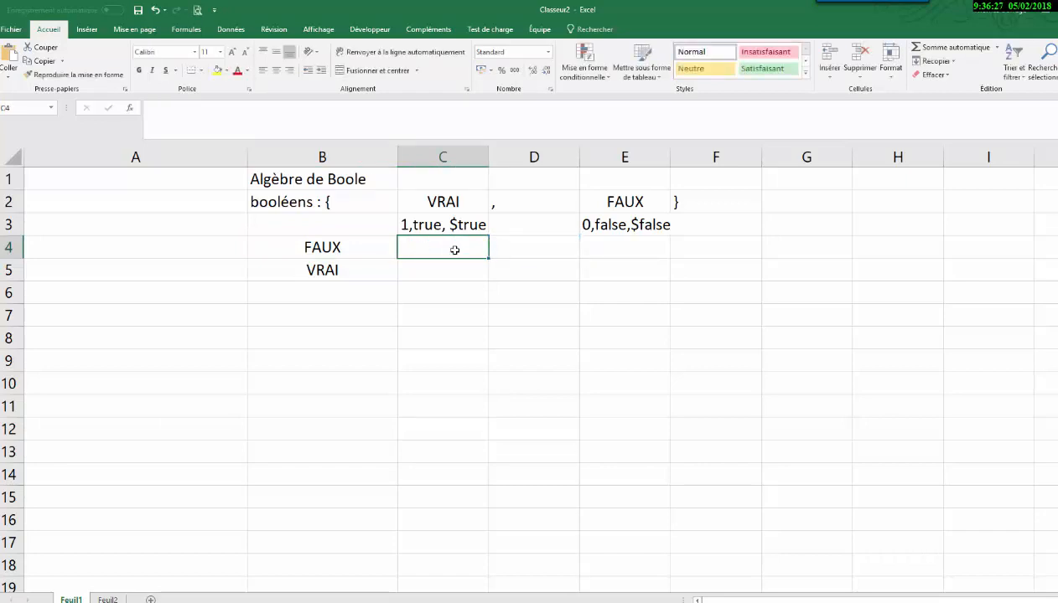
# - Display the equality operator = as text in C4 with the formula ="=", and select D4
pyautogui.write('=""')
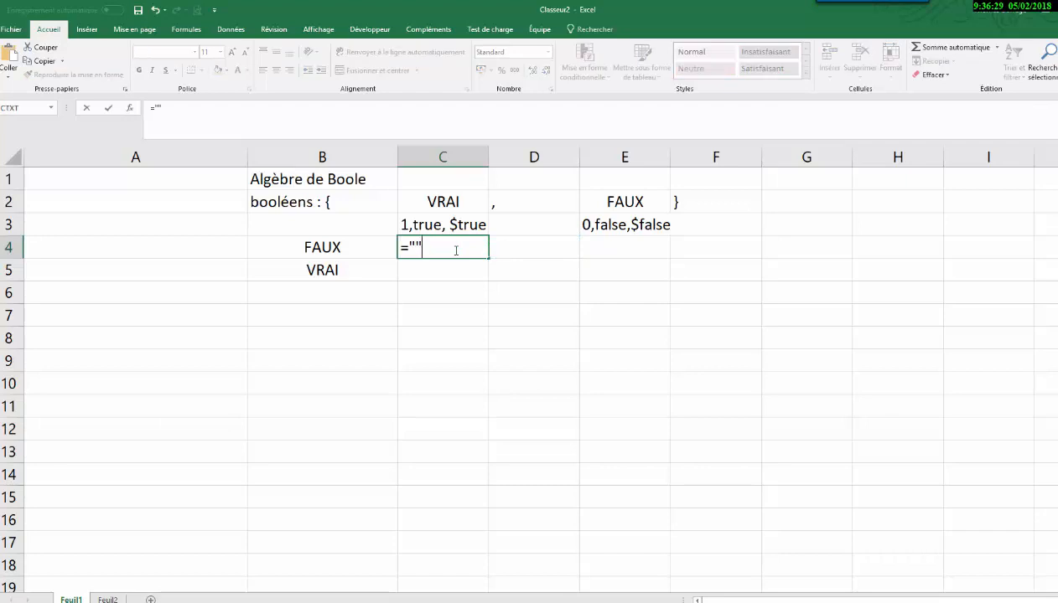
pyautogui.press('BackSpace')
pyautogui.press('BackSpace')
pyautogui.write('"="')
pyautogui.press('Return')
pyautogui.click(525, 247)
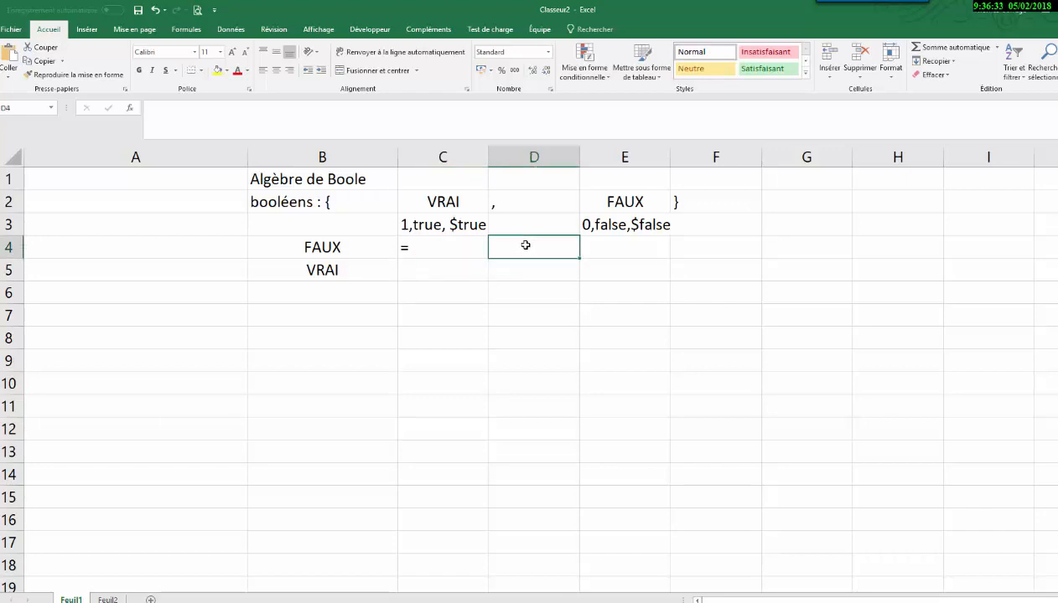
pyautogui.write('==')
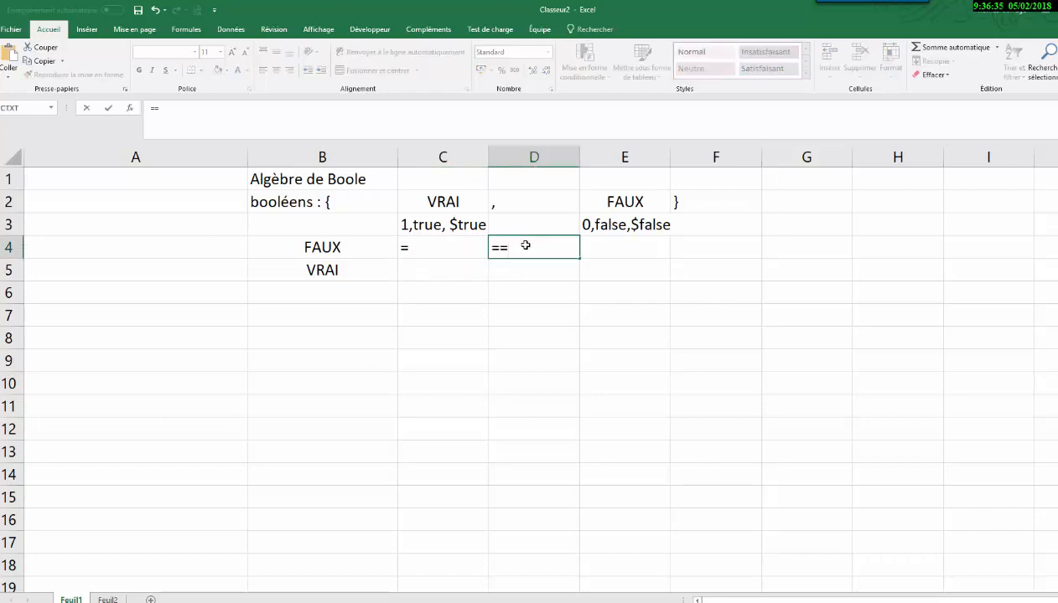
pyautogui.click(592, 244)
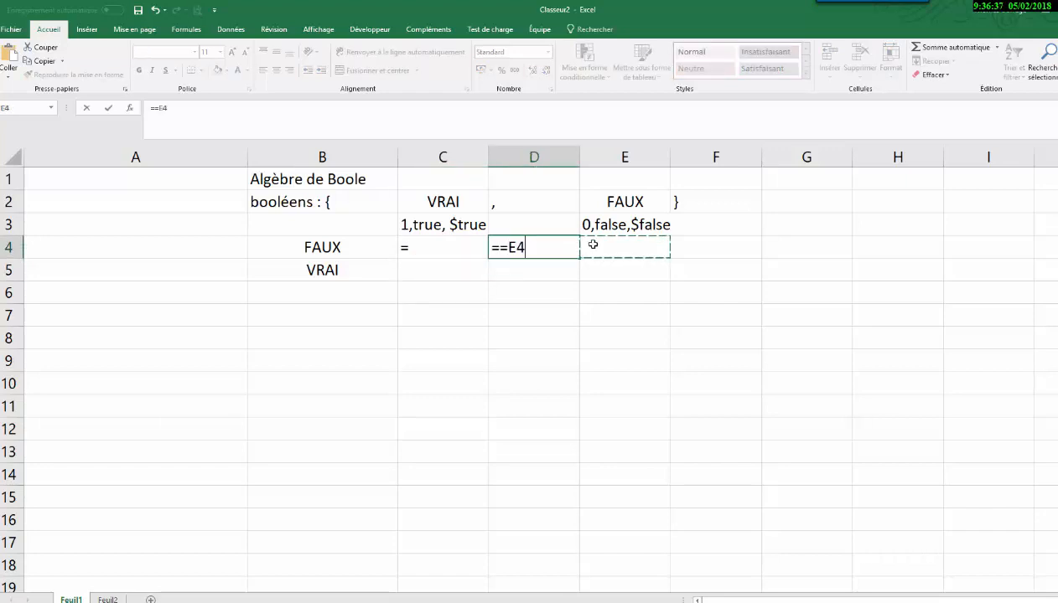
pyautogui.press('Escape')
# - Display the equality operator == as text in D4 with the formula ="=="
pyautogui.write('="')
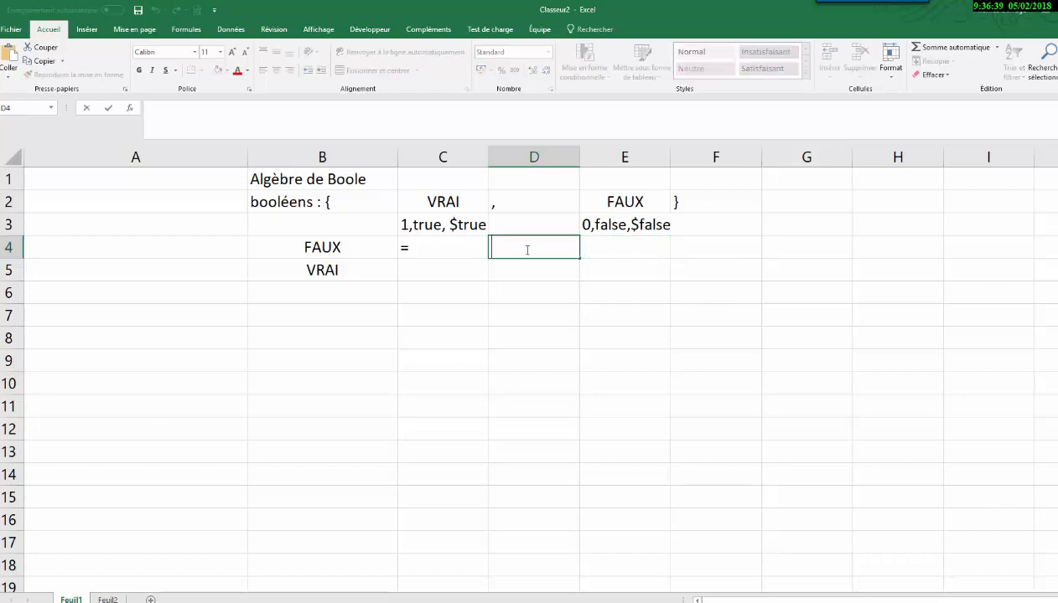
pyautogui.write('=="')
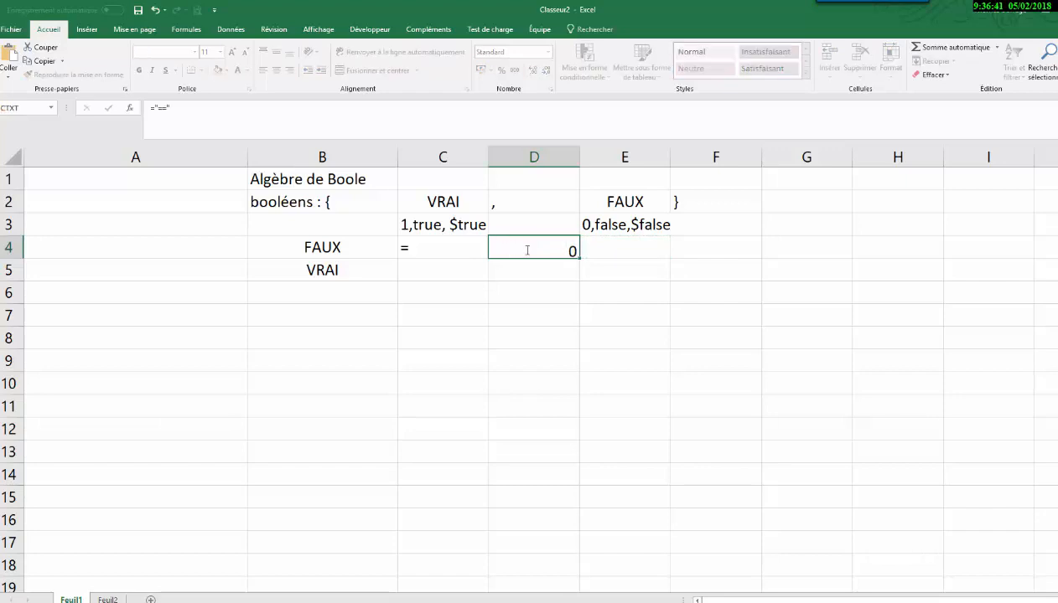
pyautogui.press('Return')
# - Display the equality operator -eq as text in E4 with the formula ="-eq"
pyautogui.click(580, 250)
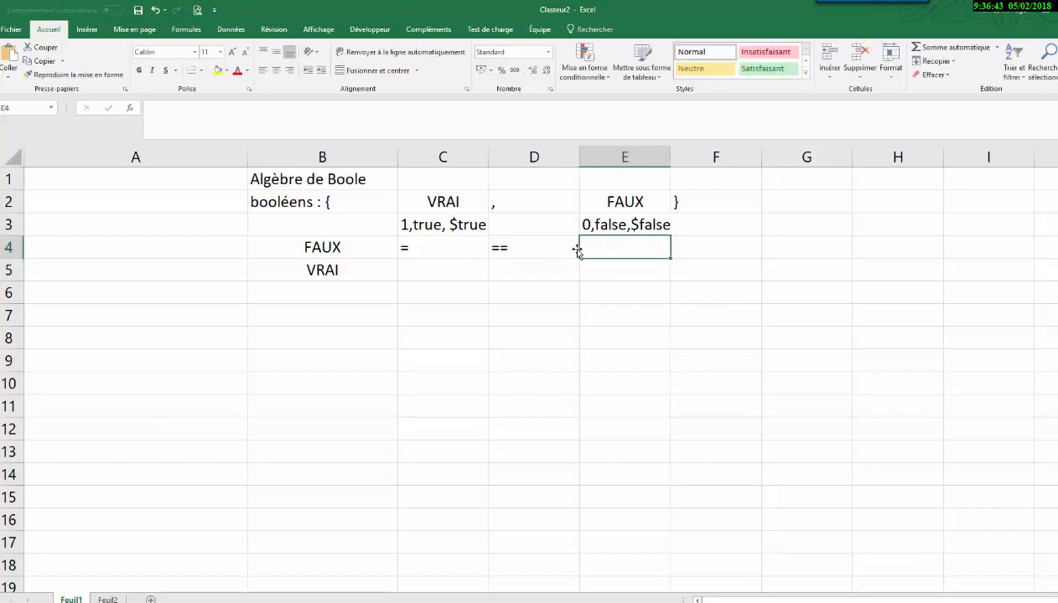
pyautogui.write('-e')
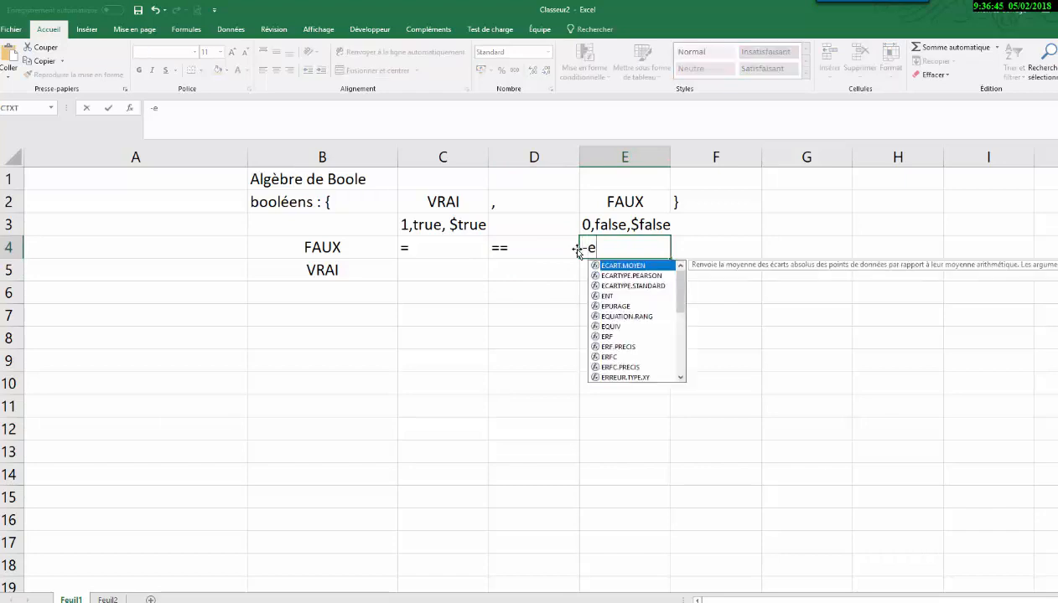
pyautogui.write('q')
pyautogui.press('Return')
pyautogui.scroll(-5, 524, 208)
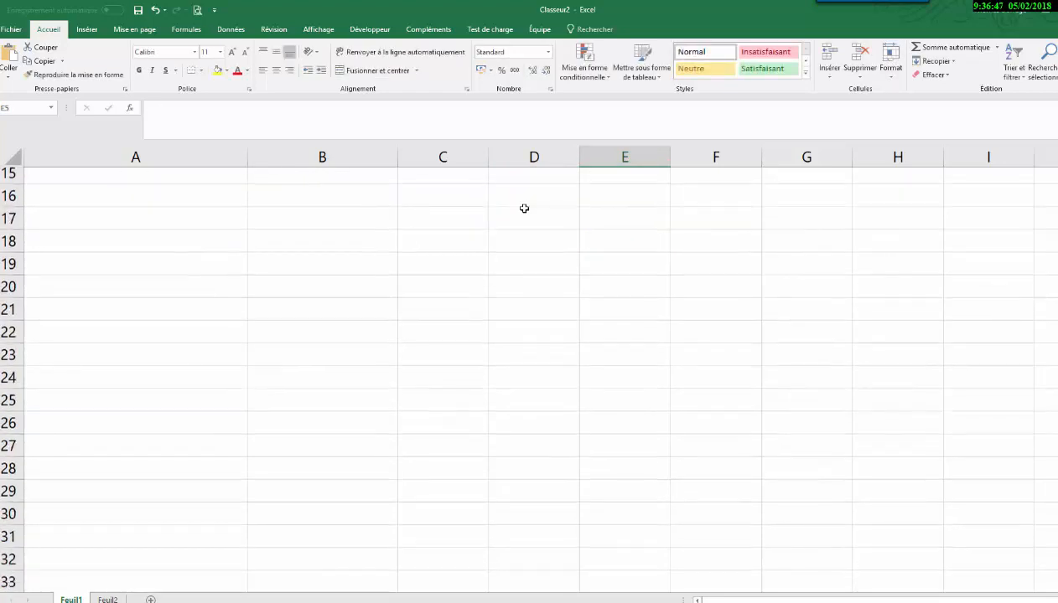
pyautogui.scroll(5, 524, 208)
pyautogui.click(583, 243)
pyautogui.click(152, 108)
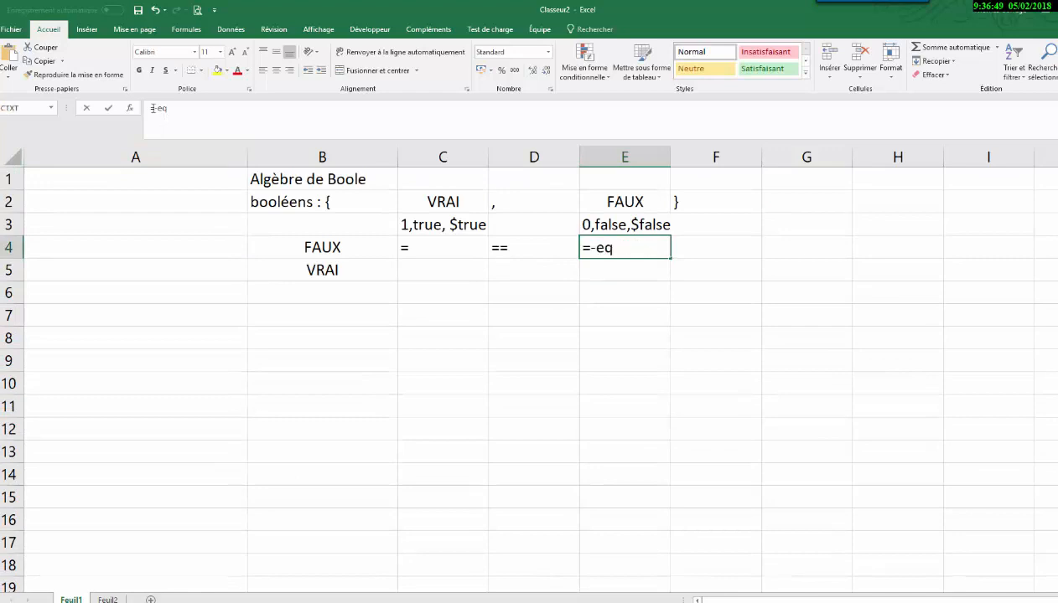
pyautogui.write('"-eq')
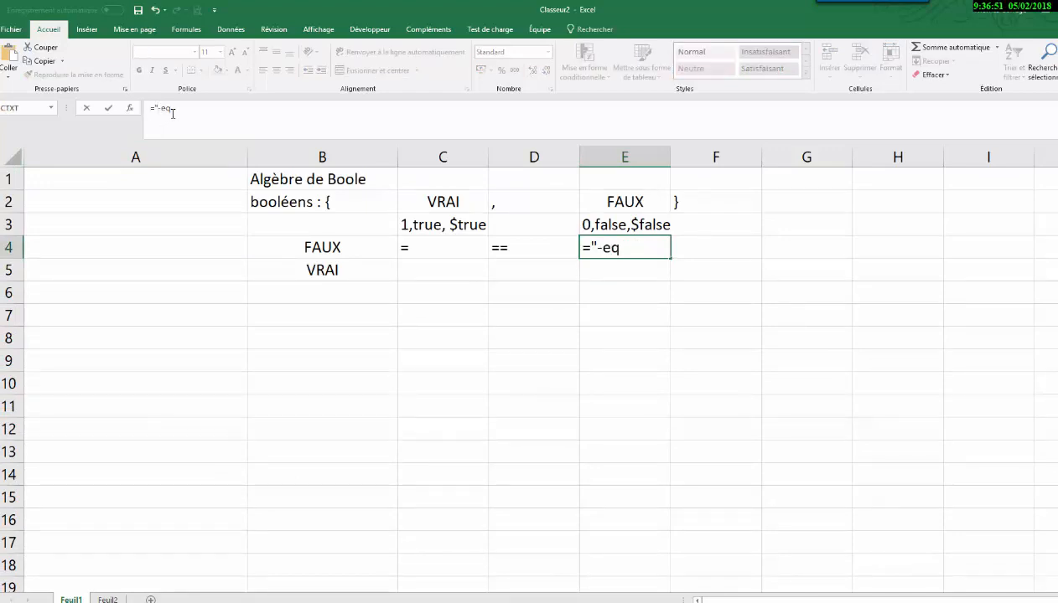
pyautogui.write('"')
pyautogui.press('Return')
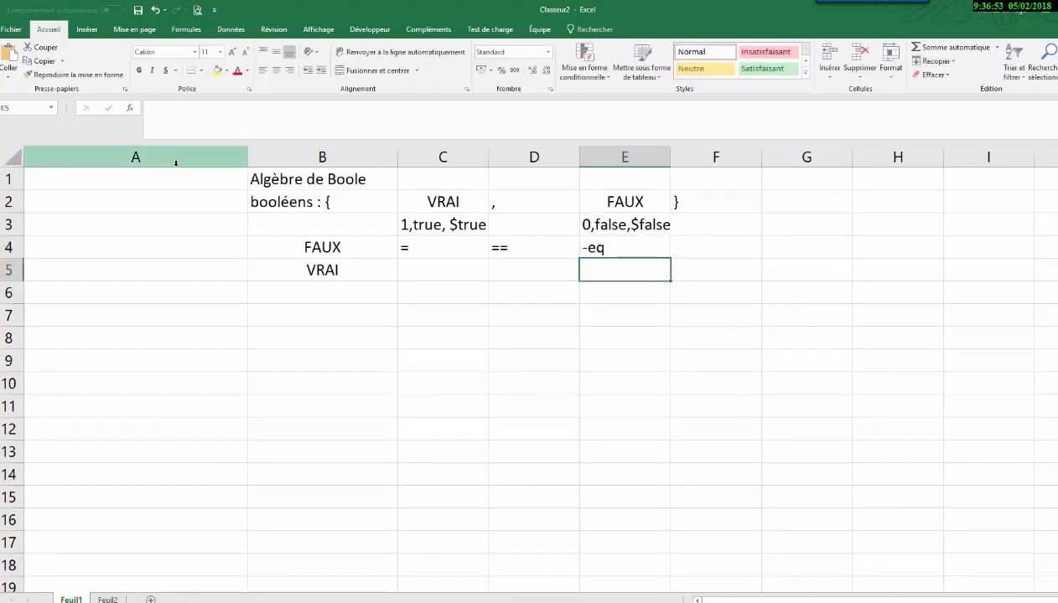
# - Display the inequality operator <> as text in C5 with the formula ="<>"
pyautogui.click(400, 267)
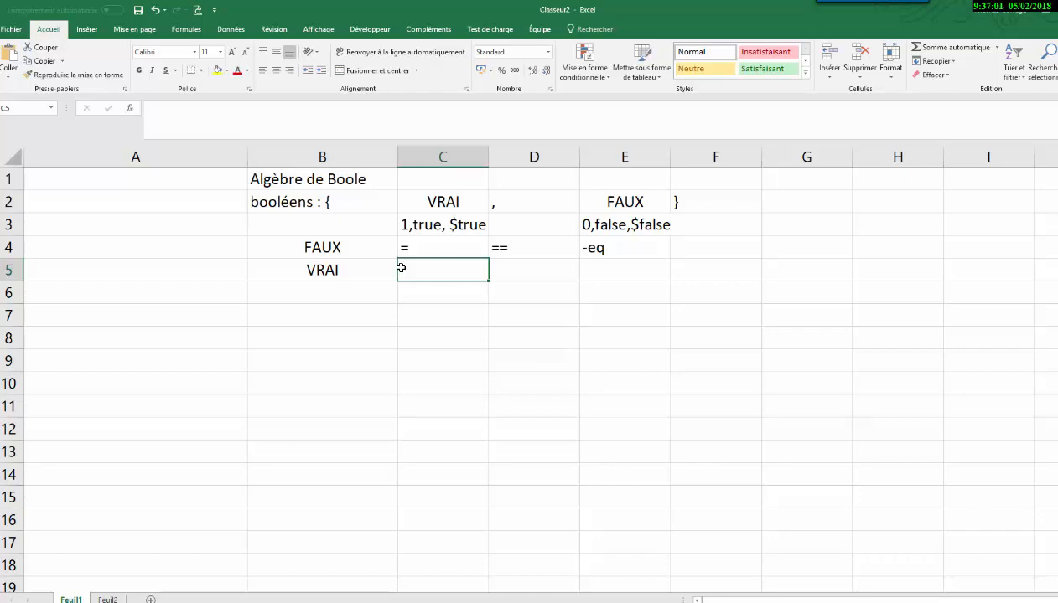
pyautogui.write('="')
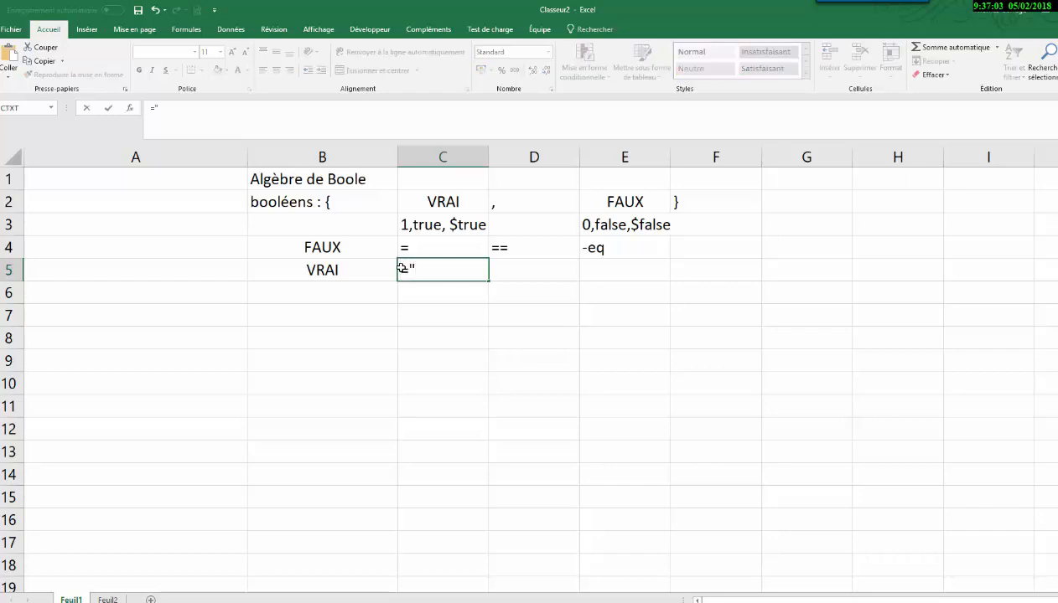
pyautogui.write('<<')
pyautogui.press('BackSpace')
pyautogui.write('>"')
pyautogui.press('Return')
# - Display the inequality operator != as text in D5 with the formula ="!="
pyautogui.click(515, 266)
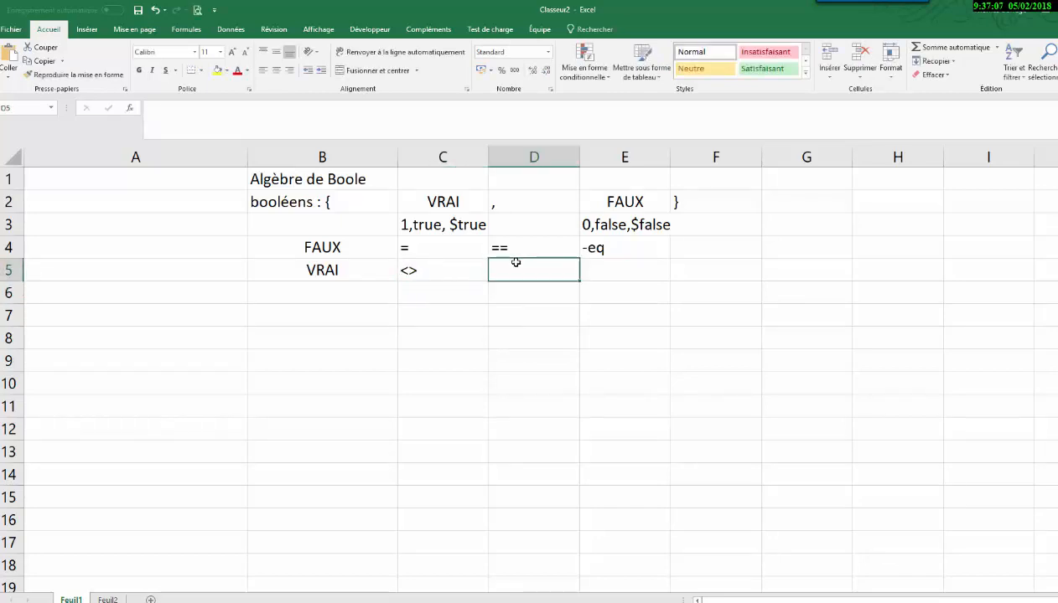
pyautogui.write('=""')
pyautogui.press('Left')
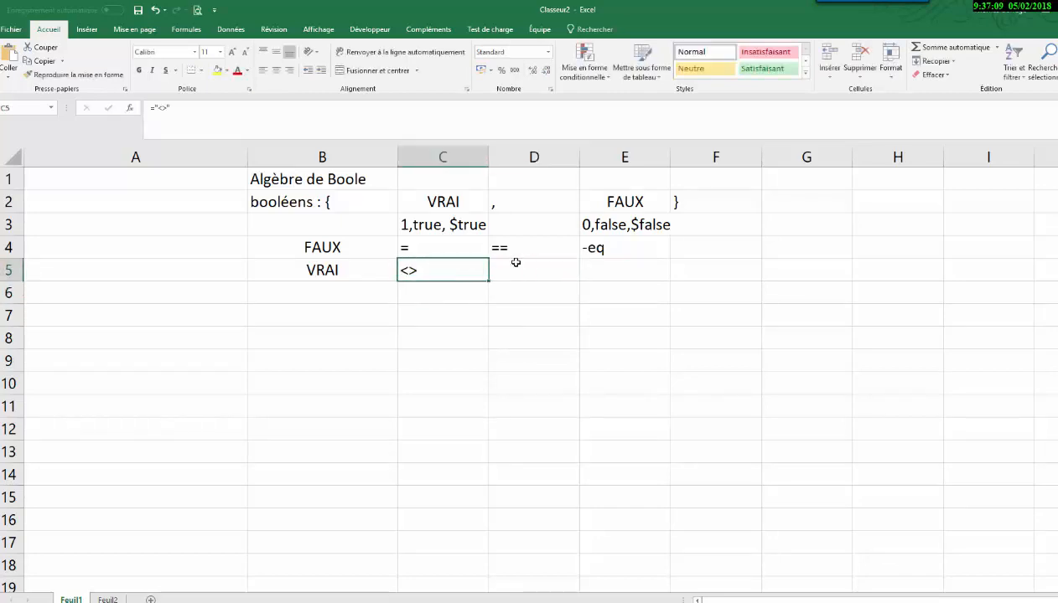
pyautogui.click(513, 263)
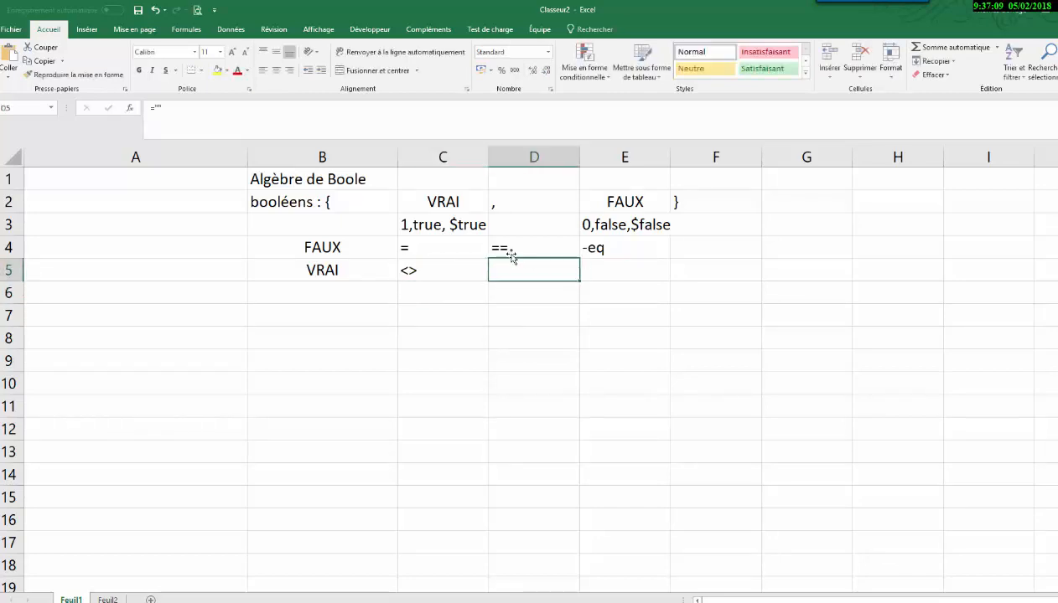
pyautogui.click(161, 107)
pyautogui.write('!')
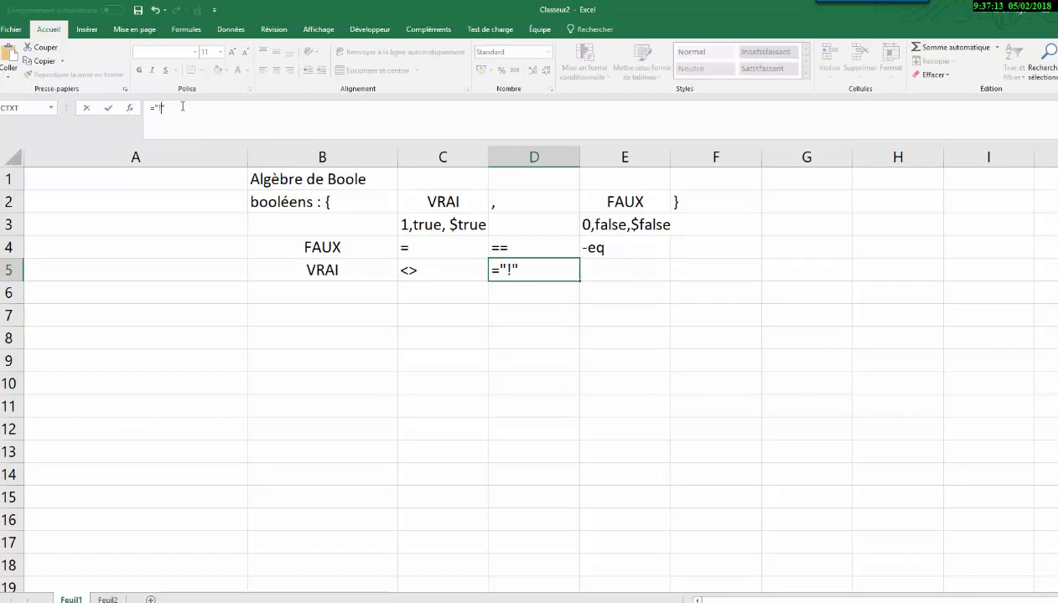
pyautogui.write('=')
pyautogui.press('Return')
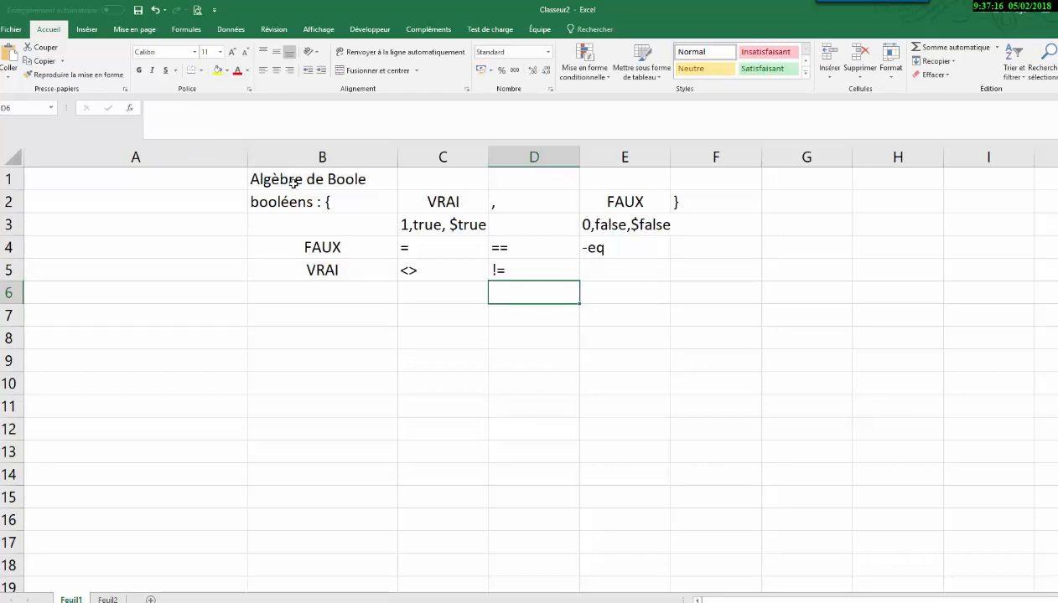
# - Display the inequality operator -ne as text in E5 with the formula ="-ne"
pyautogui.click(615, 268)
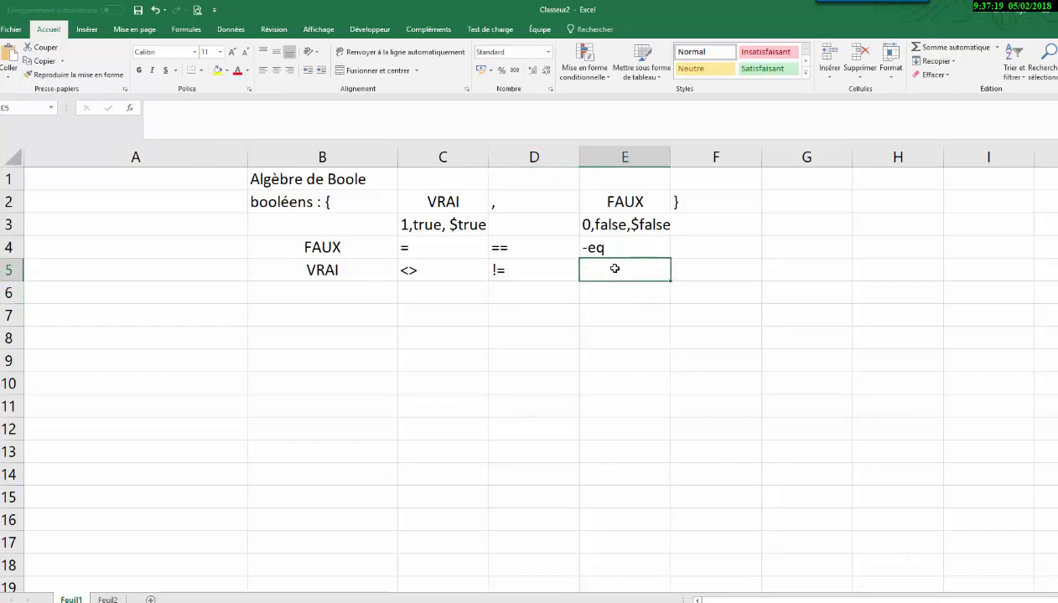
pyautogui.write('="')
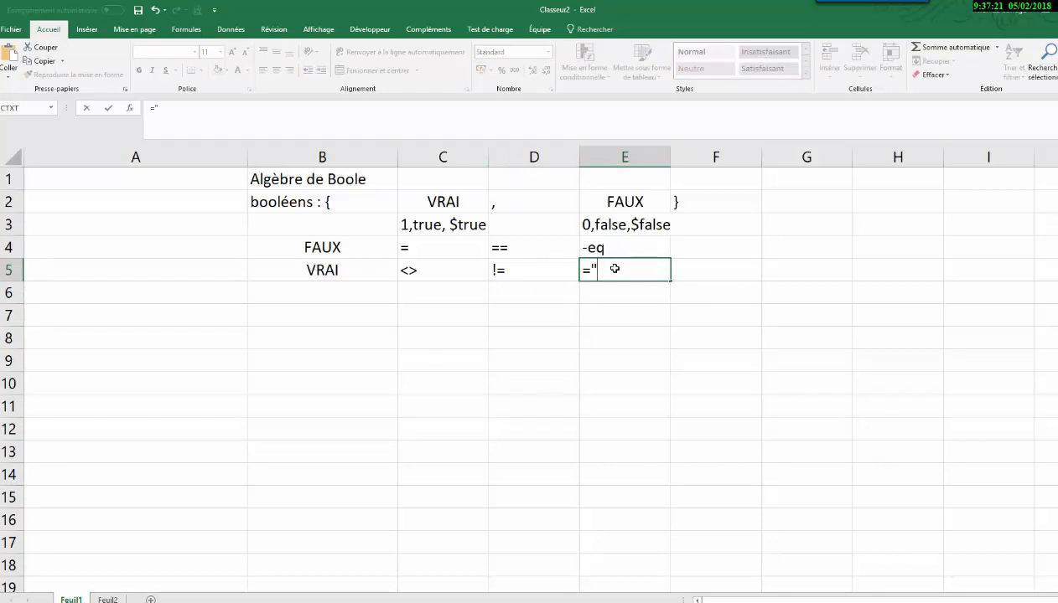
pyautogui.write('-ne"')
pyautogui.press('Return')
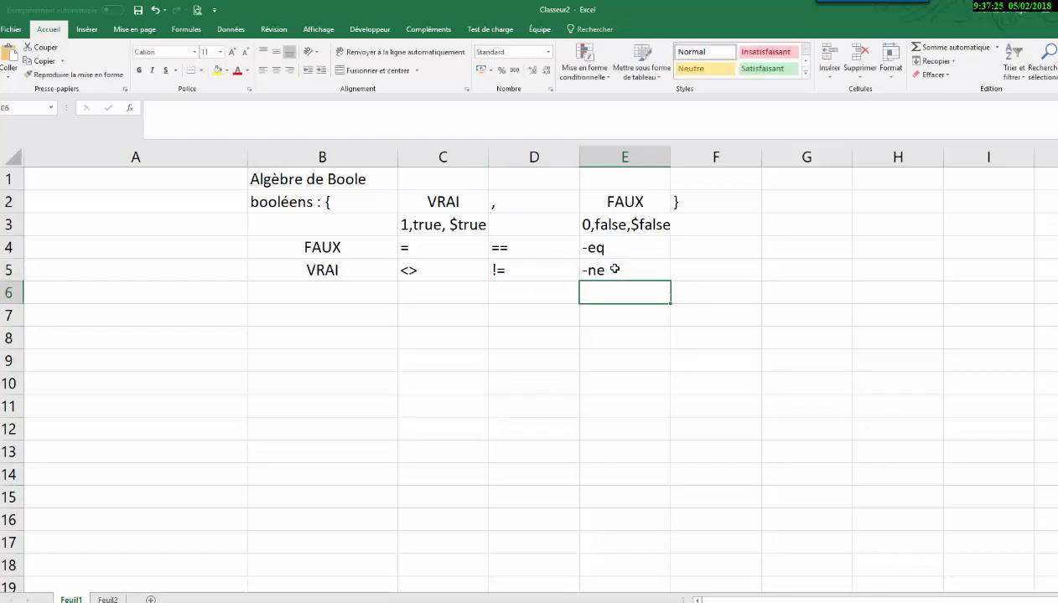
# - Clear the equality and inequality test formulas from B4:B5
pyautogui.click(341, 248)
pyautogui.moveTo(343, 247); pyautogui.dragTo(343, 265)
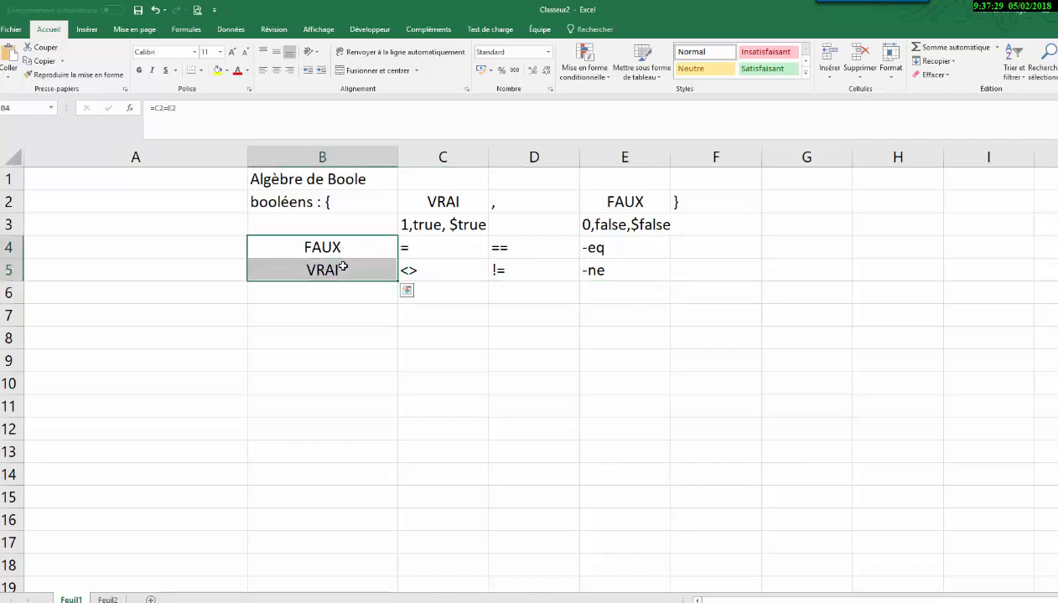
pyautogui.press('Delete')
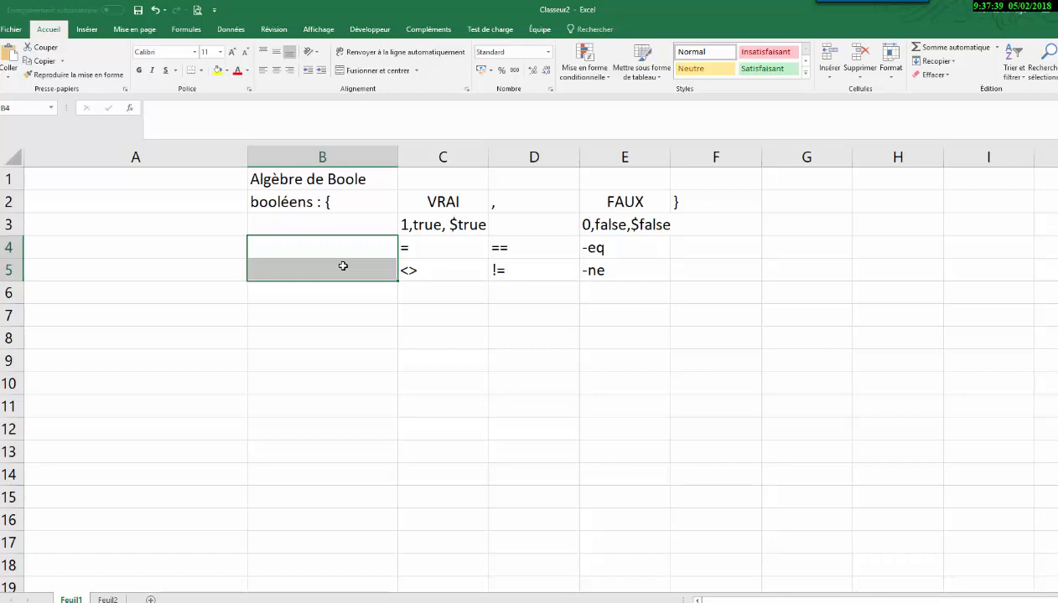
# - Enter the operator signature BXB->B in G4 and copy it down to G5
pyautogui.click(739, 247)
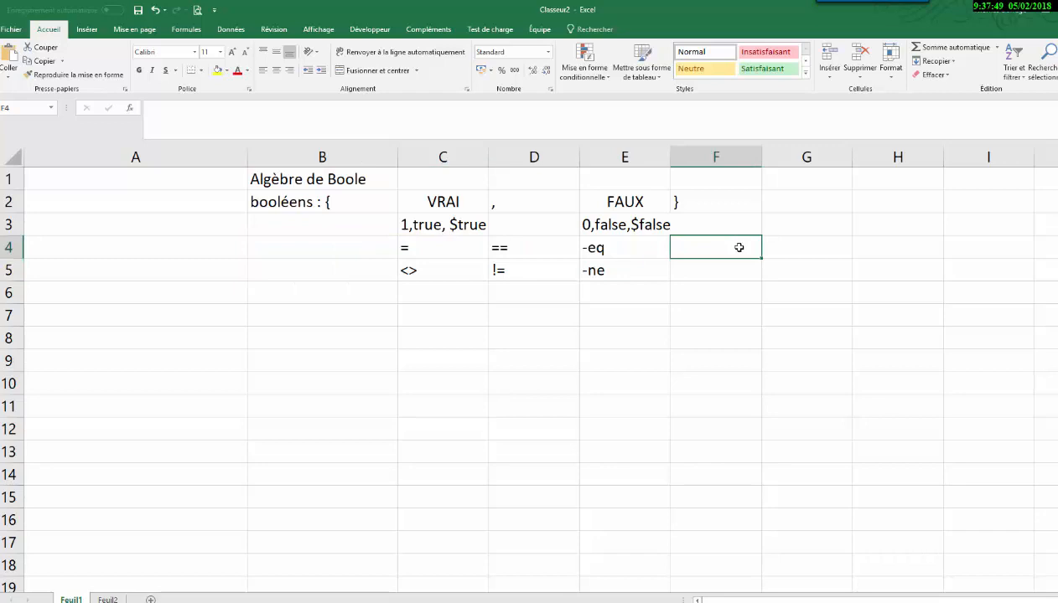
pyautogui.click(772, 242)
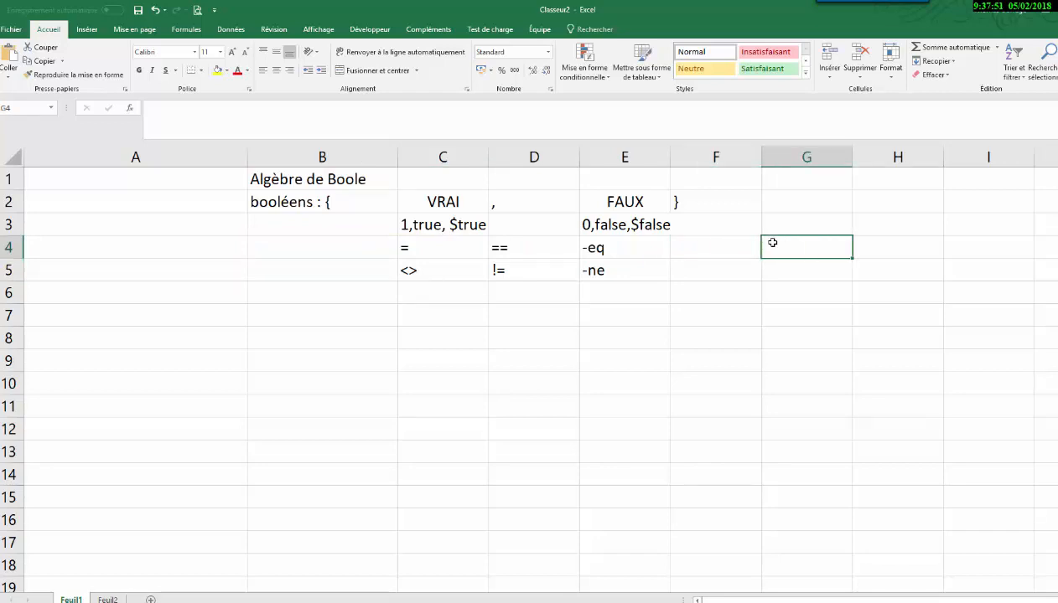
pyautogui.write('B')
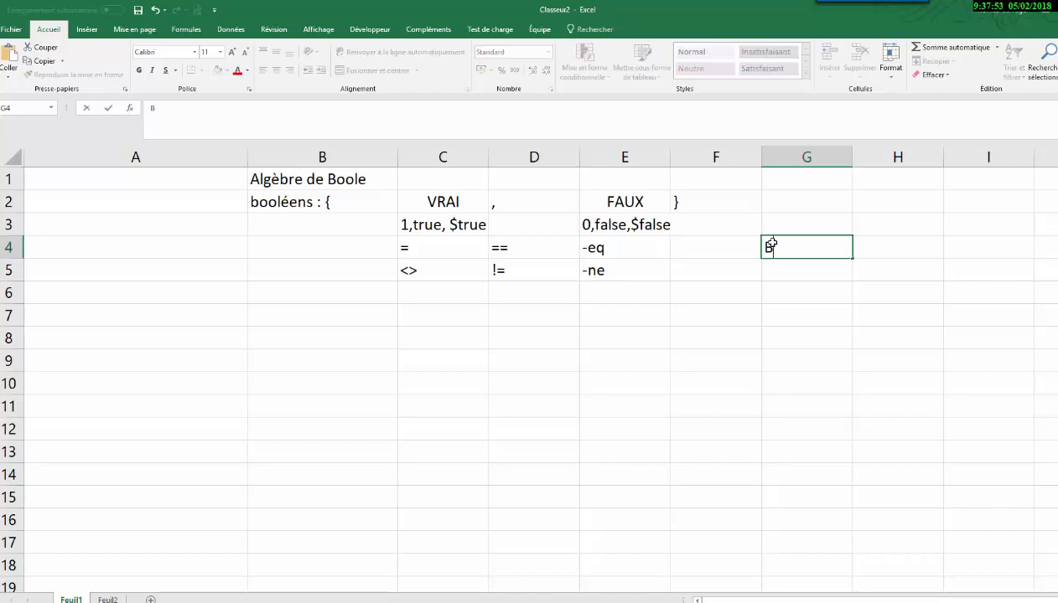
pyautogui.write('XB->B')
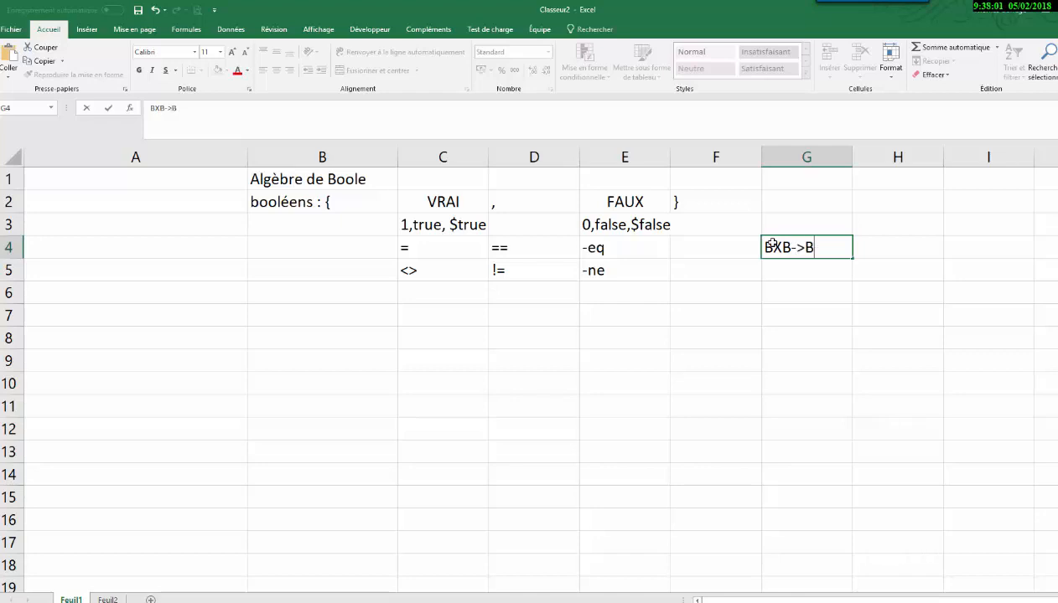
pyautogui.press('Return')
pyautogui.click(772, 244)
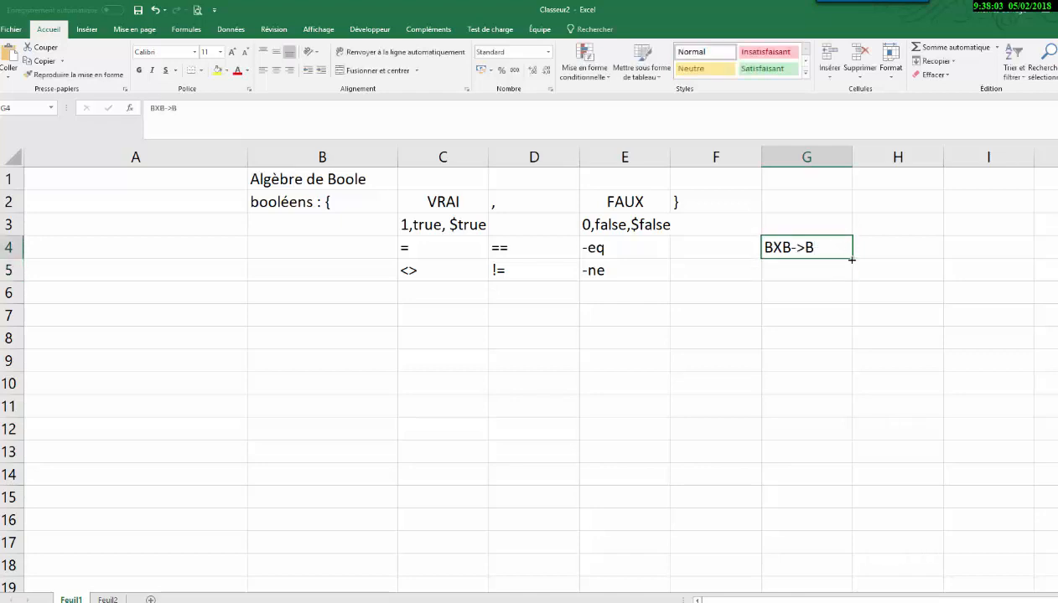
pyautogui.moveTo(853, 259); pyautogui.dragTo(842, 278)
pyautogui.click(562, 321)
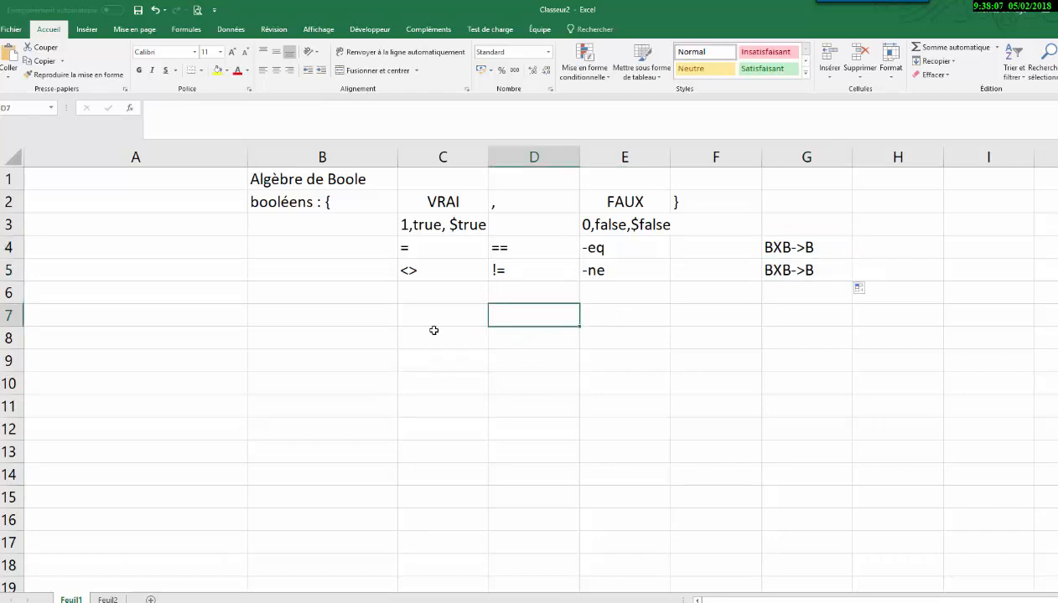
pyautogui.moveTo(624, 206); pyautogui.dragTo(450, 204)
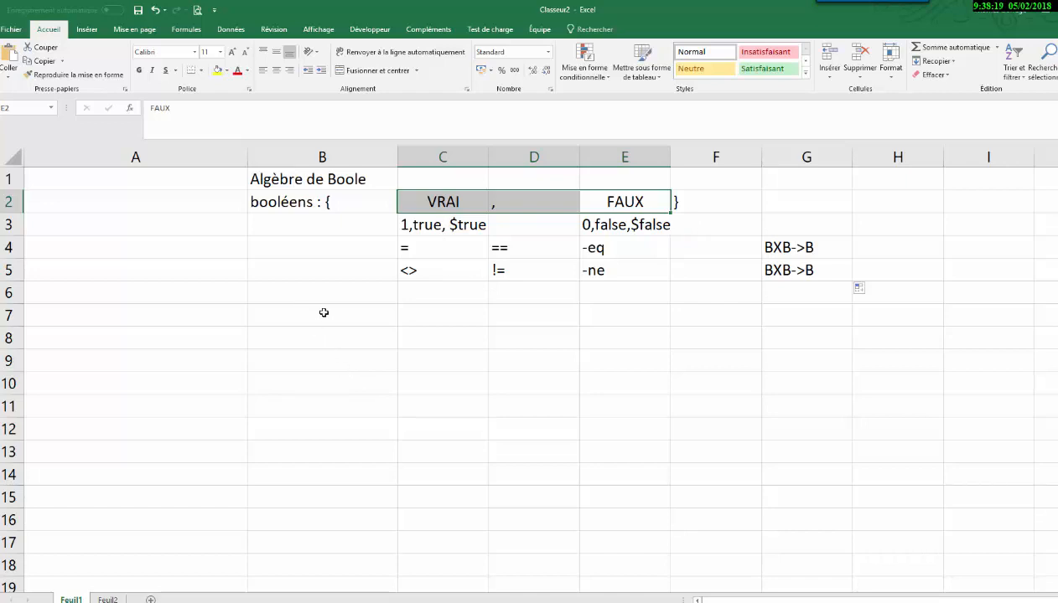
pyautogui.click(324, 312)
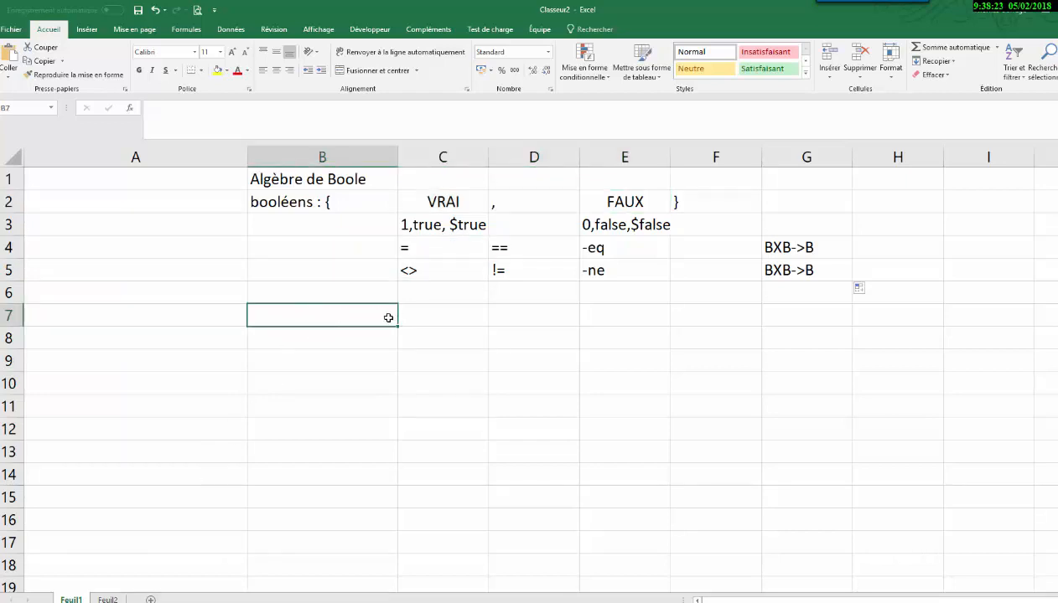
# - Write the negation heading "non (not !,..)" in C7
pyautogui.click(420, 316)
pyautogui.write('non')
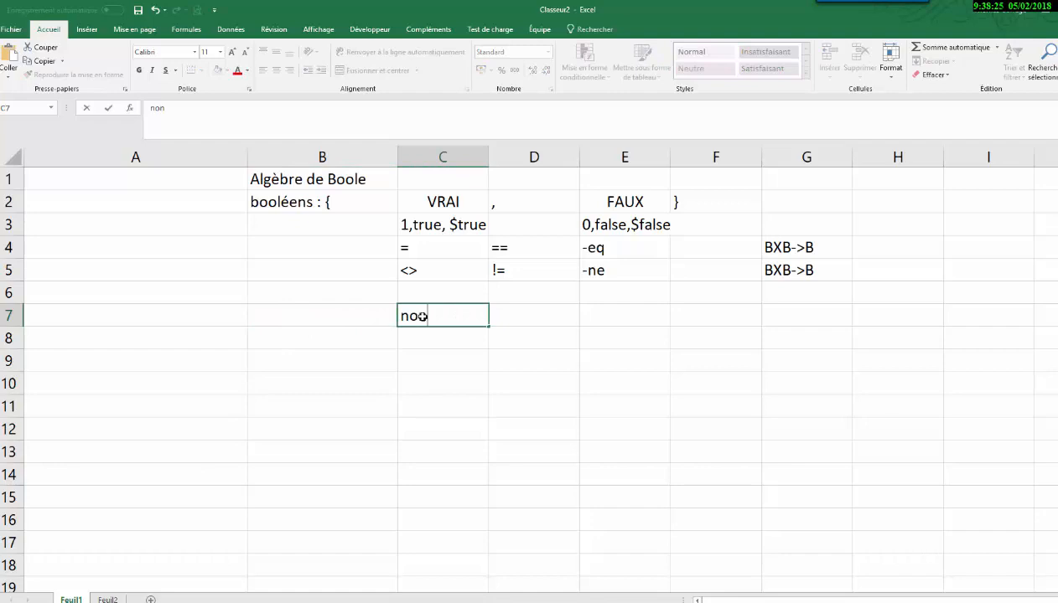
pyautogui.write(' (not,')
pyautogui.press('BackSpace')
pyautogui.write('!,..)')
# - Fill the negation table's input column with the heading A in B7, FAUX in B8 and VRAI in B9
pyautogui.click(347, 338)
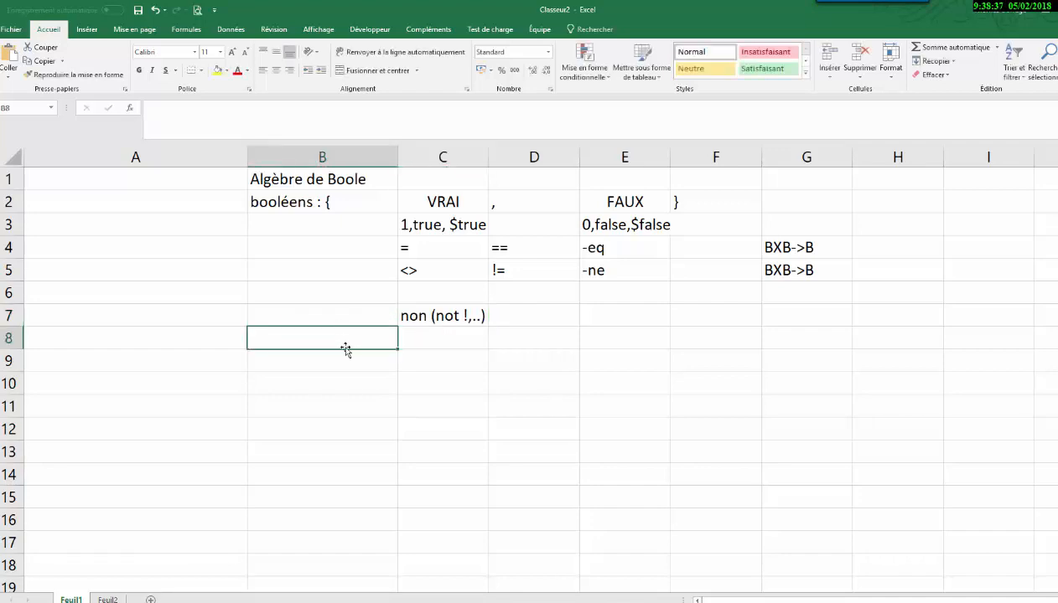
pyautogui.press('Up')
pyautogui.write('A')
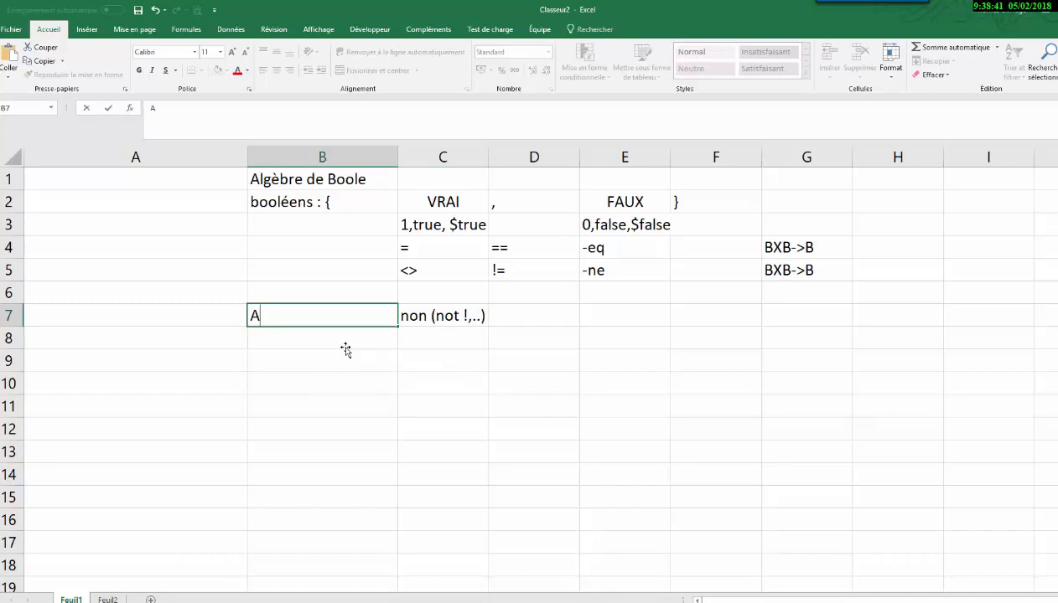
pyautogui.press('Return')
pyautogui.write('Faux')
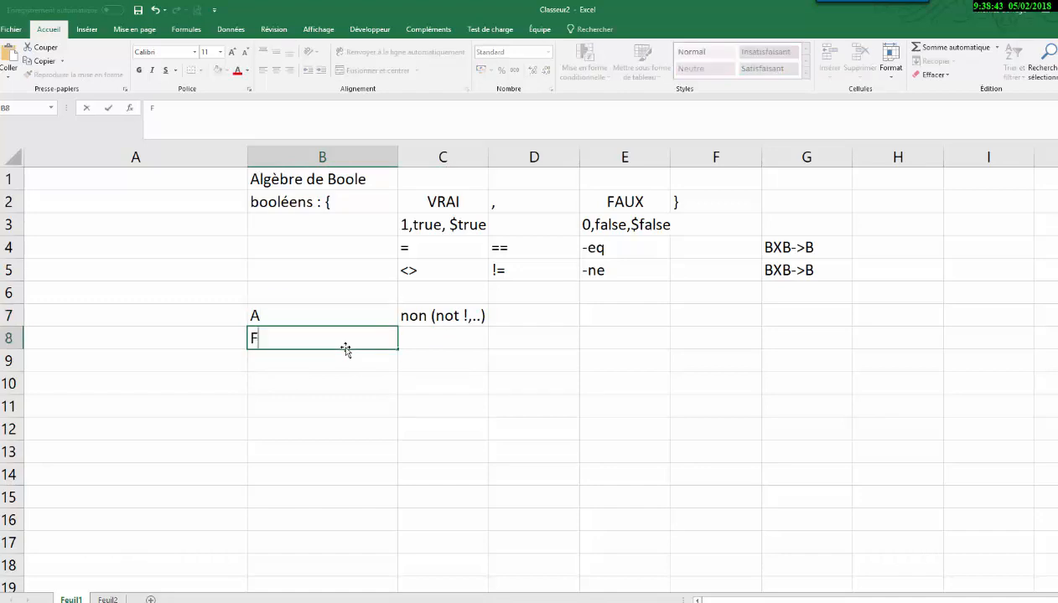
pyautogui.hotkey('ctrl', 'Return')
pyautogui.press('Return')
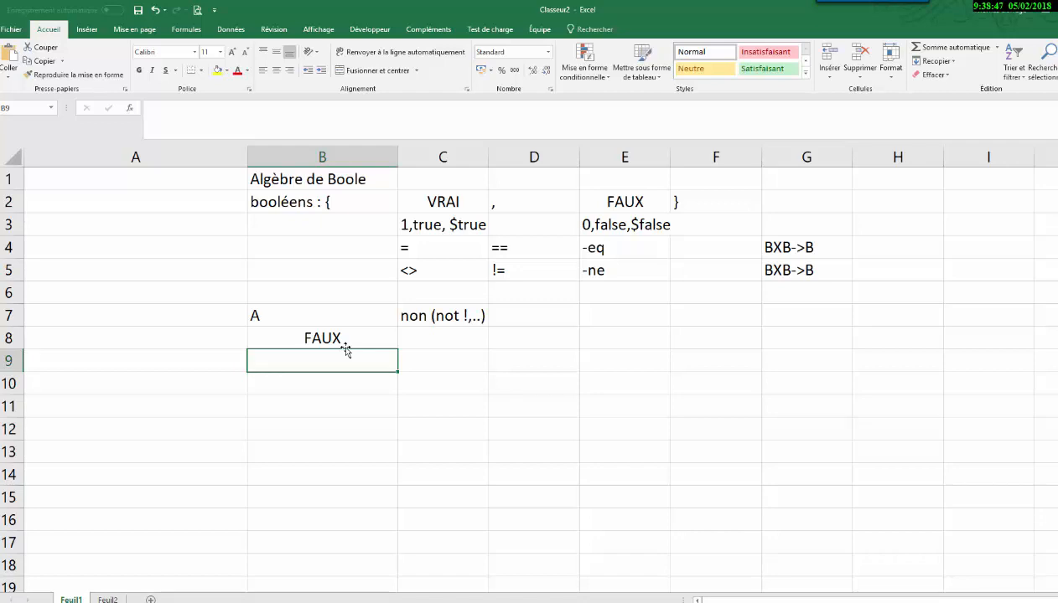
pyautogui.write('VRAI')
pyautogui.press('Return')
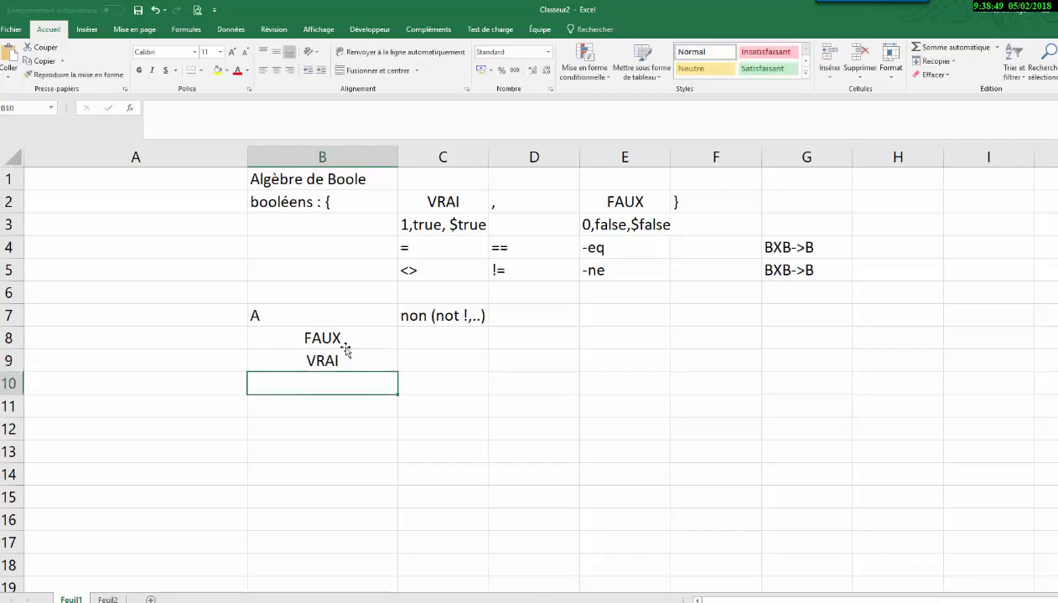
# - Compute the negation of A with =NON(B8) in C8 and copy the formula down to C9
pyautogui.click(417, 340)
pyautogui.write('=')
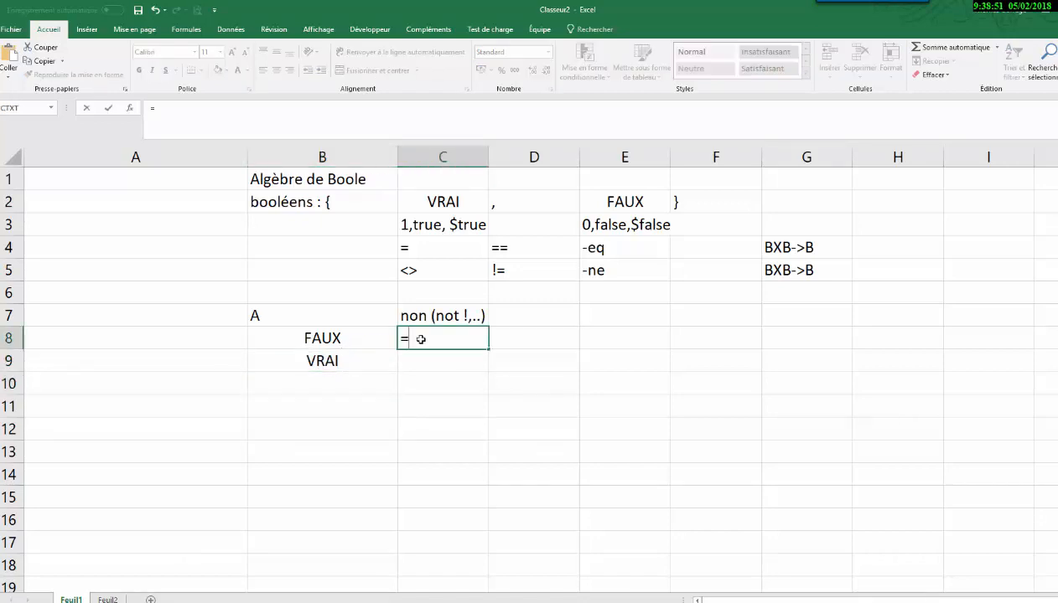
pyautogui.write('non(')
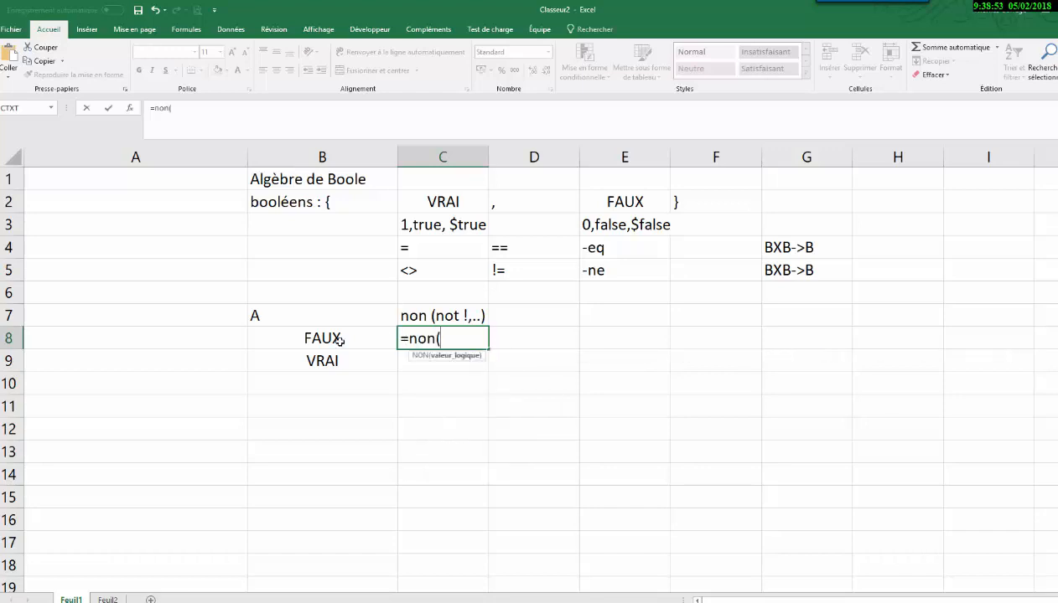
pyautogui.click(335, 339)
pyautogui.press('Return')
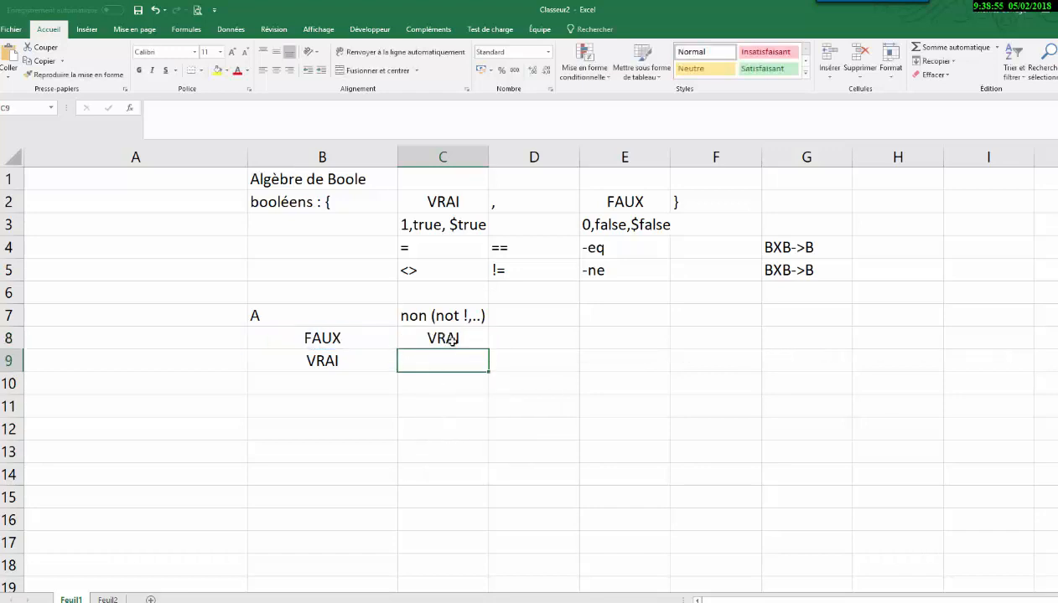
pyautogui.click(472, 338)
pyautogui.moveTo(488, 350); pyautogui.dragTo(491, 374)
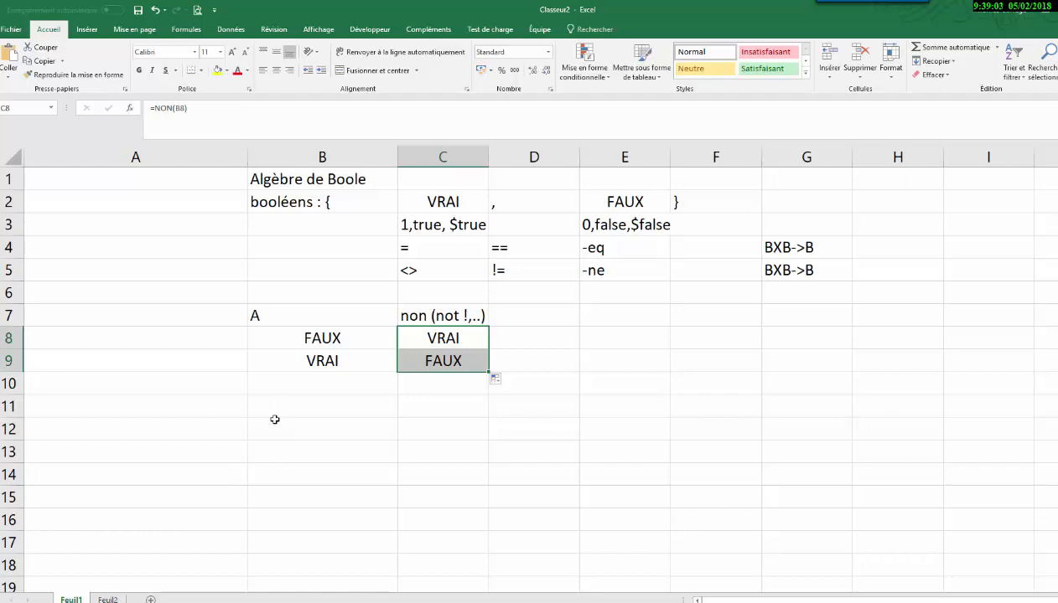
# - Copy the two-variable A/B table from A1:B5 of Feuil2 into Feuil1 starting at B12
pyautogui.click(107, 599)
pyautogui.moveTo(32, 165); pyautogui.dragTo(80, 211)
pyautogui.hotkey('ctrl', 'c')
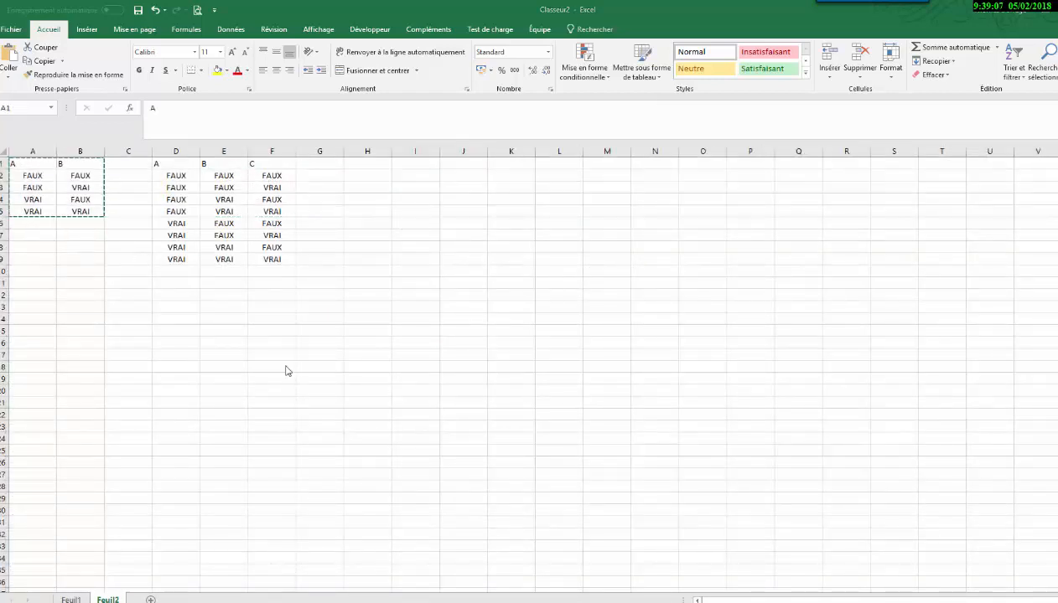
pyautogui.click(71, 600)
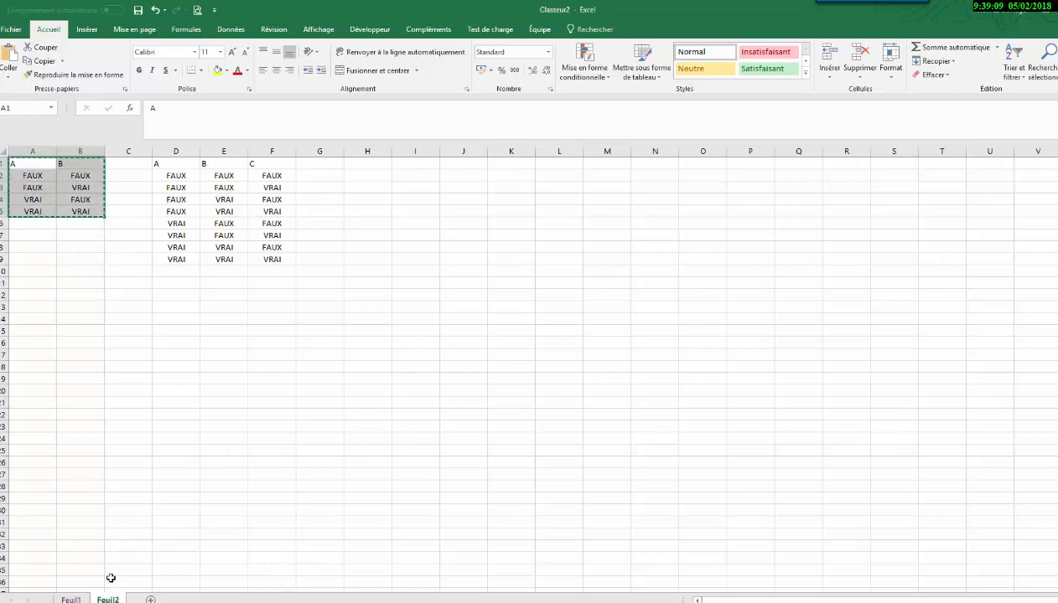
pyautogui.click(71, 600)
pyautogui.click(338, 444)
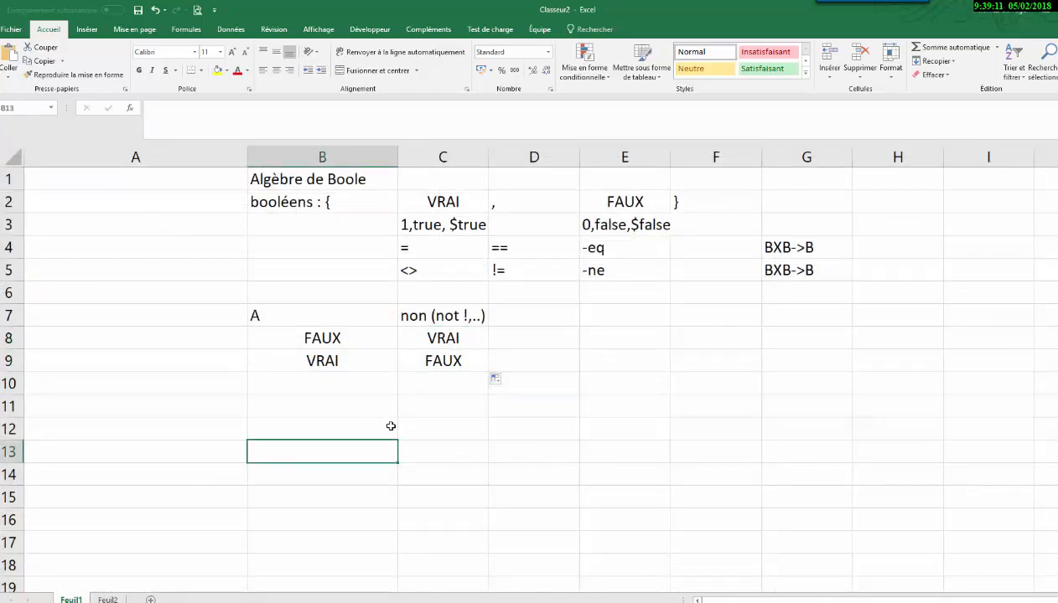
pyautogui.click(357, 431)
pyautogui.hotkey('ctrl', 'v')
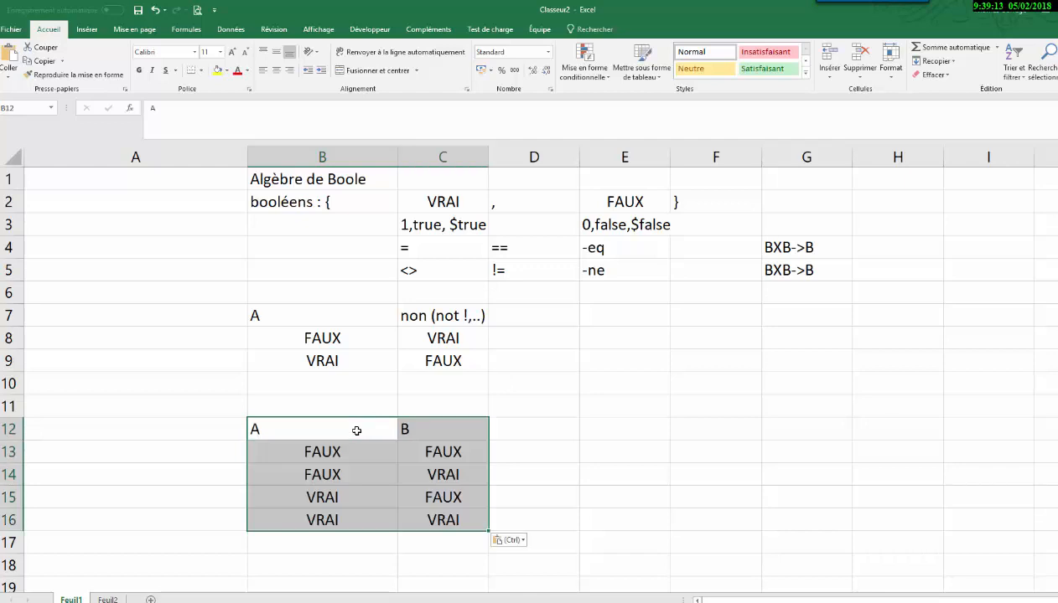
# - Write the disjunction heading "OU (or ||...)" in D12
pyautogui.click(537, 425)
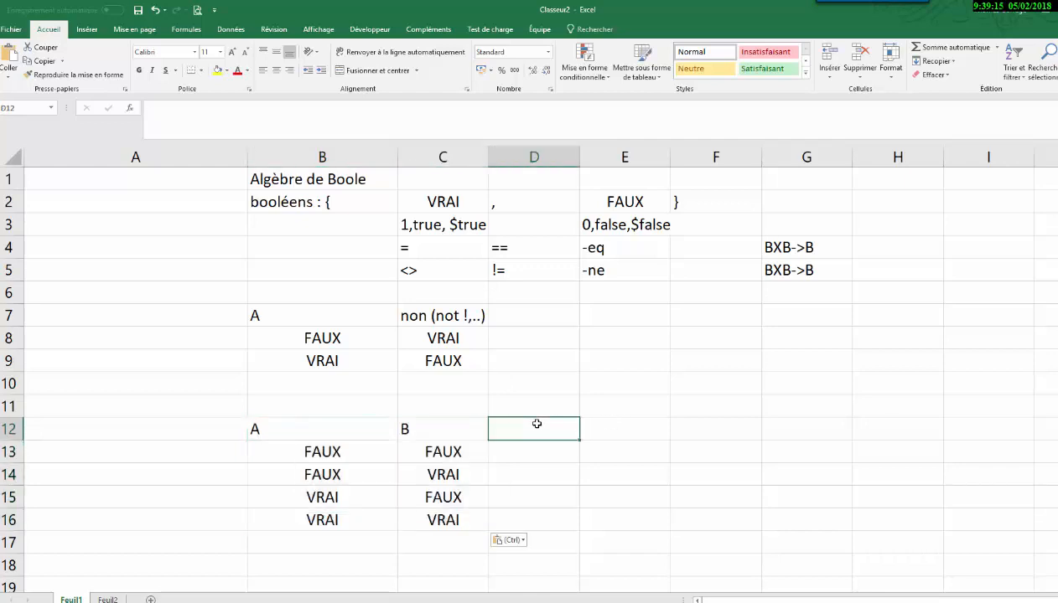
pyautogui.write('OU (')
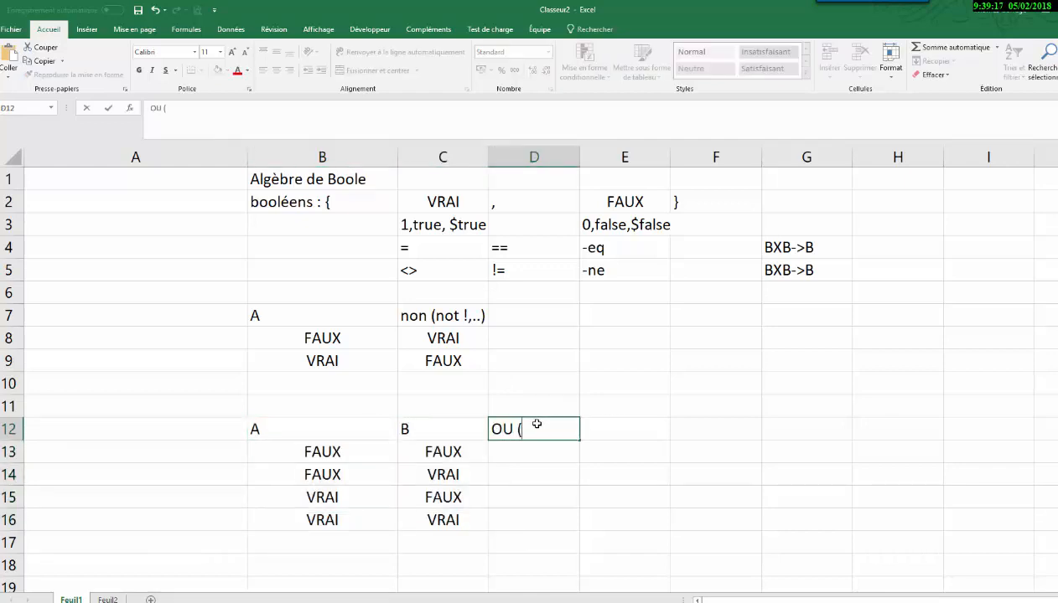
pyautogui.write('or ||...=')
pyautogui.press('BackSpace')
pyautogui.write(')')
pyautogui.press('Return')
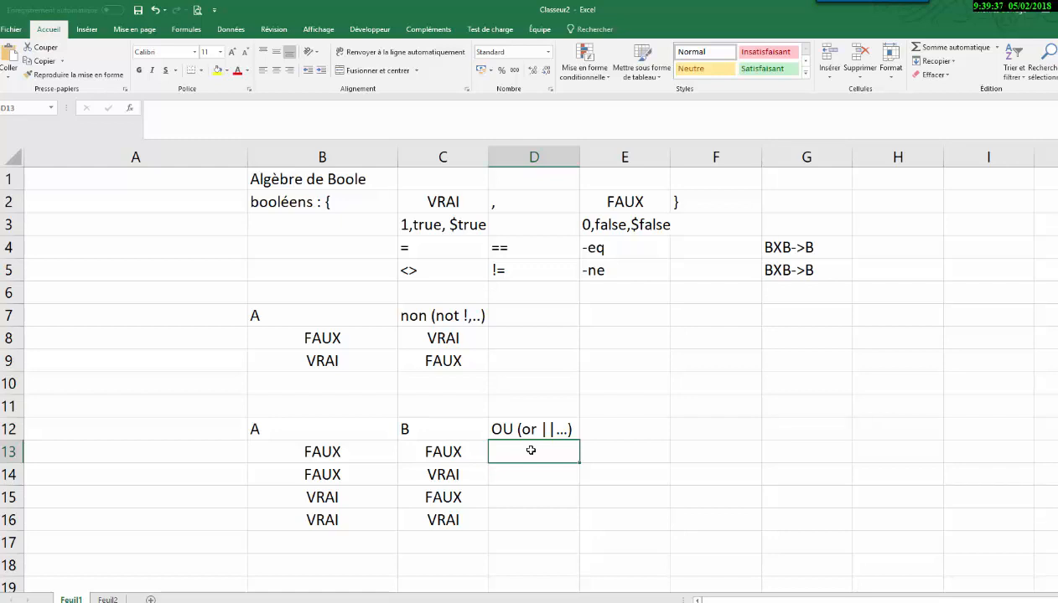
# - Compute the disjunction with =OU(B13;C13) in D13 and fill the formula down to D16
pyautogui.write('=ou(')
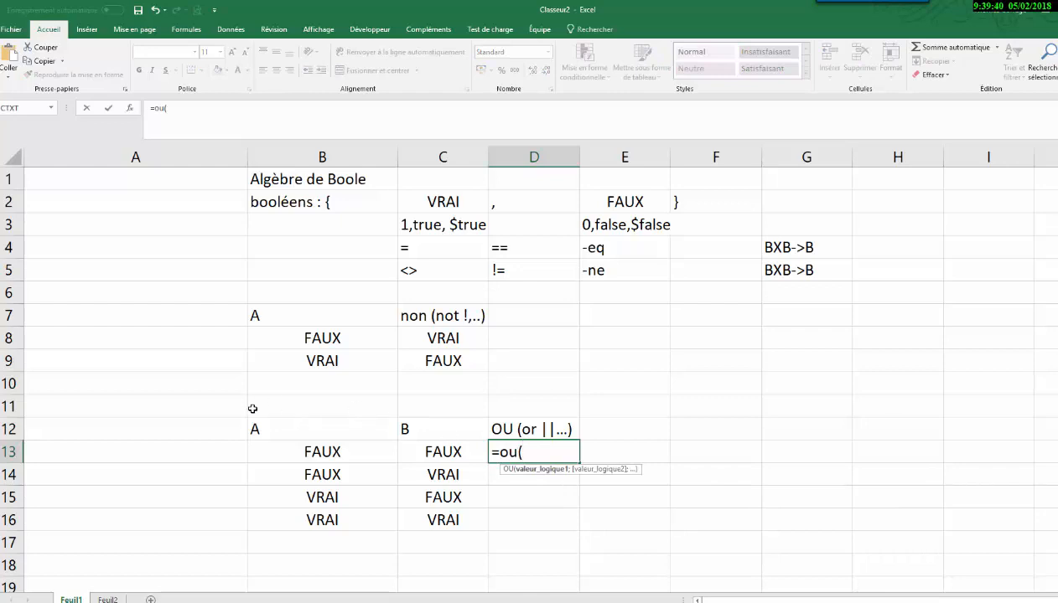
pyautogui.click(295, 453)
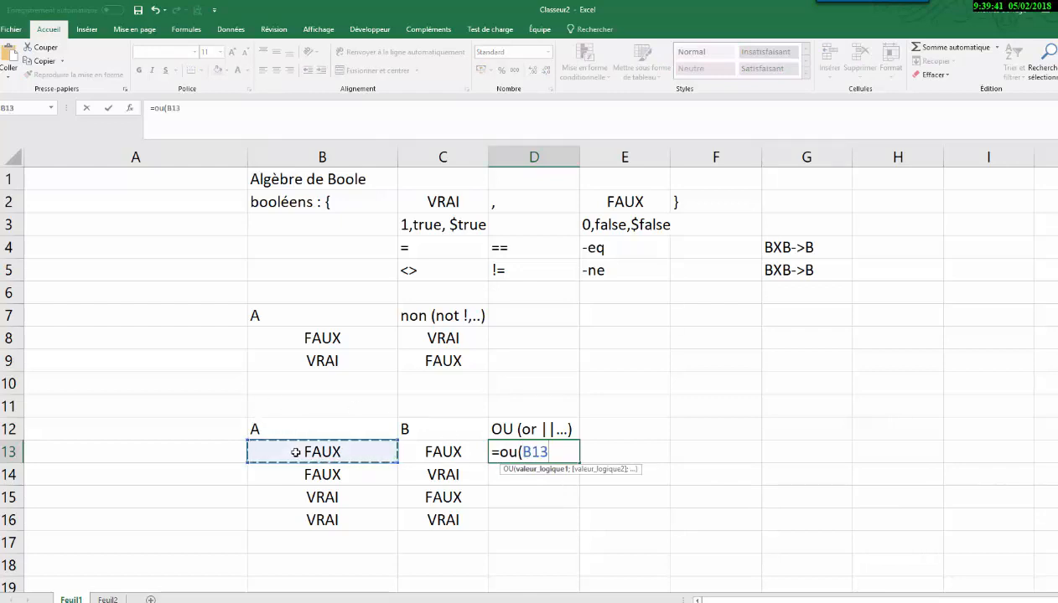
pyautogui.write(';')
pyautogui.click(431, 453)
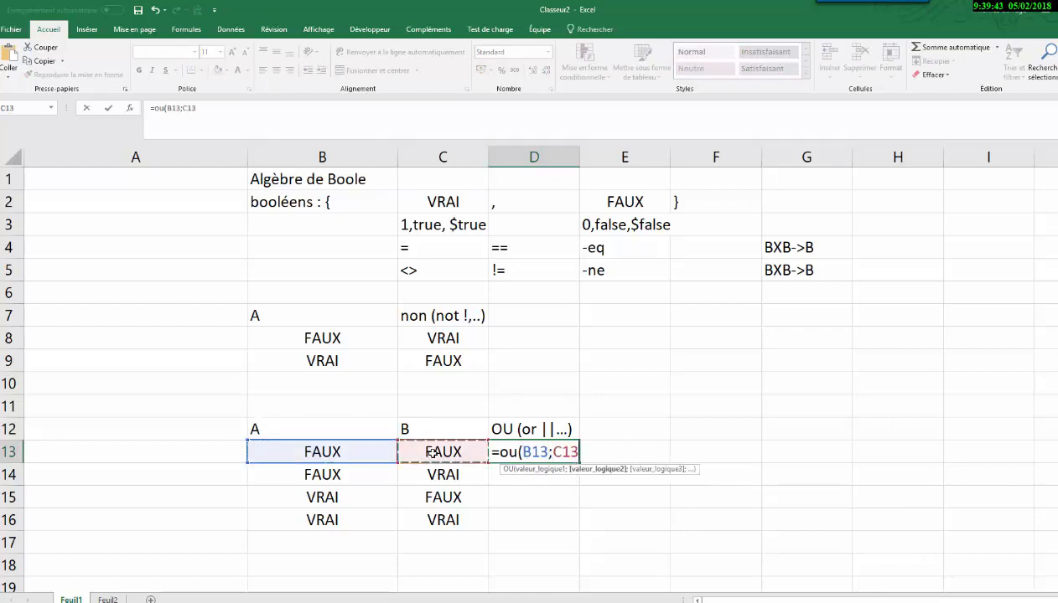
pyautogui.write(';')
pyautogui.press('BackSpace')
pyautogui.write(')')
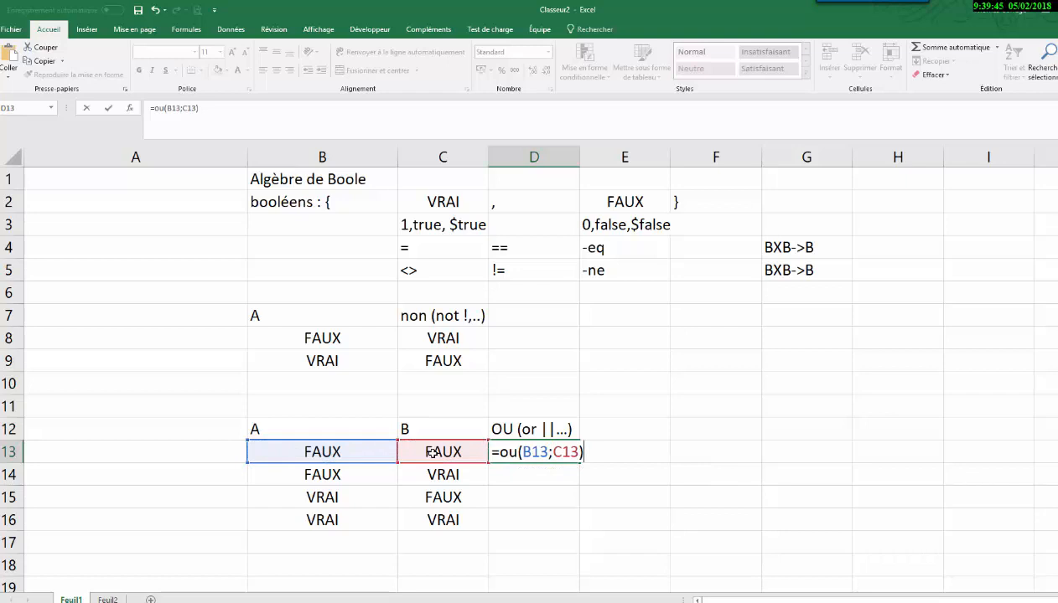
pyautogui.press('Return')
pyautogui.click(570, 457)
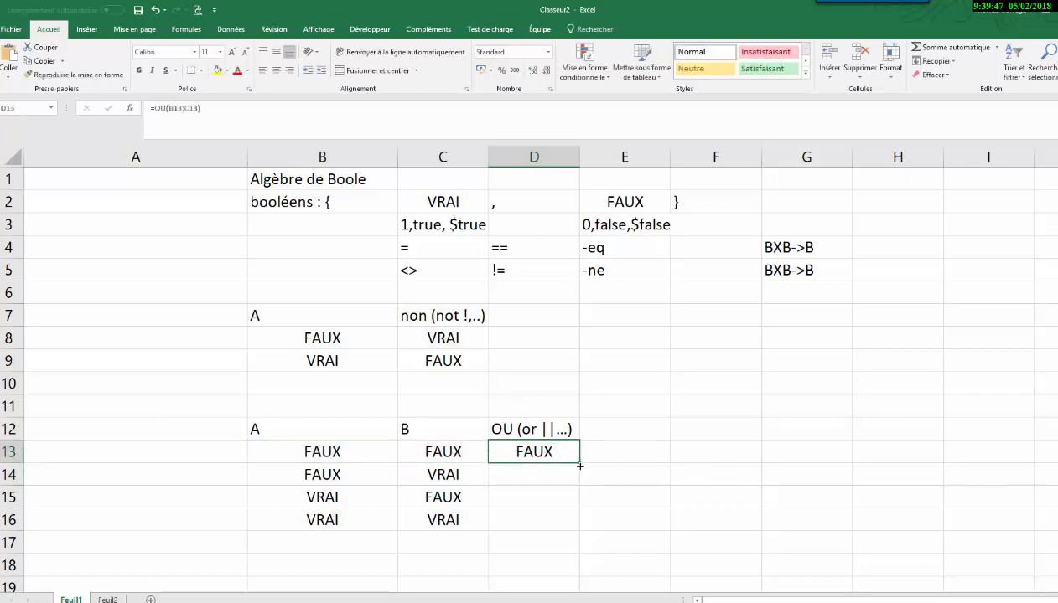
pyautogui.moveTo(576, 463); pyautogui.dragTo(571, 530)
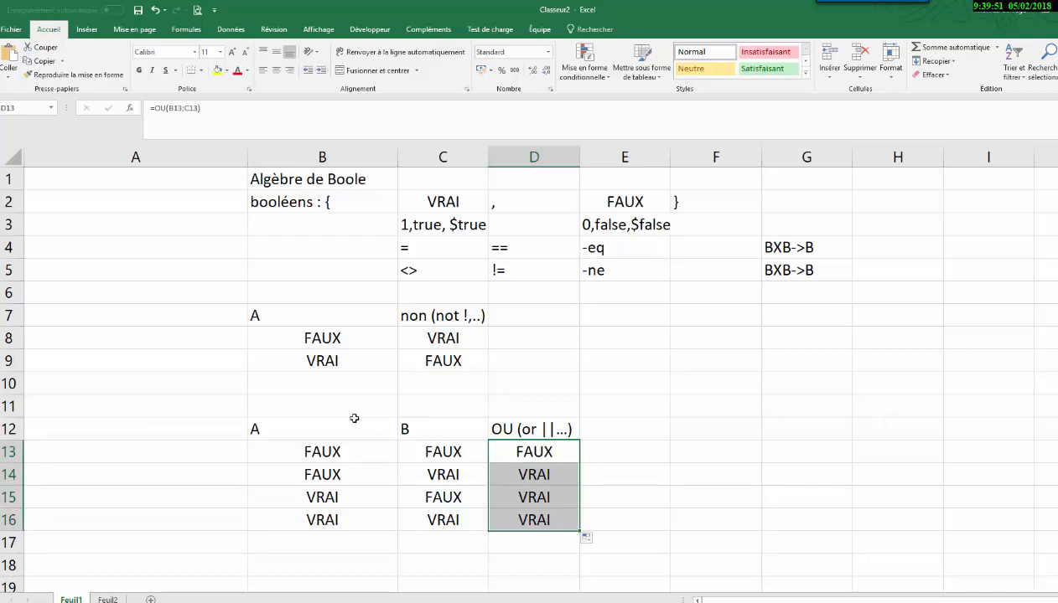
# - Apply all borders to the OR truth table in B12:D16
pyautogui.moveTo(300, 425); pyautogui.dragTo(526, 521)
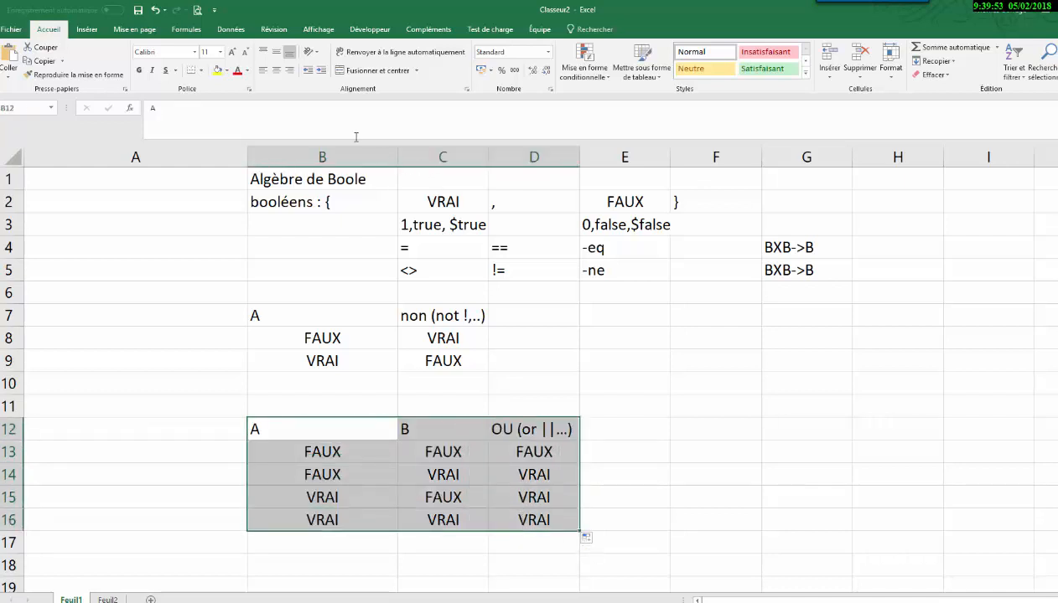
pyautogui.click(202, 70)
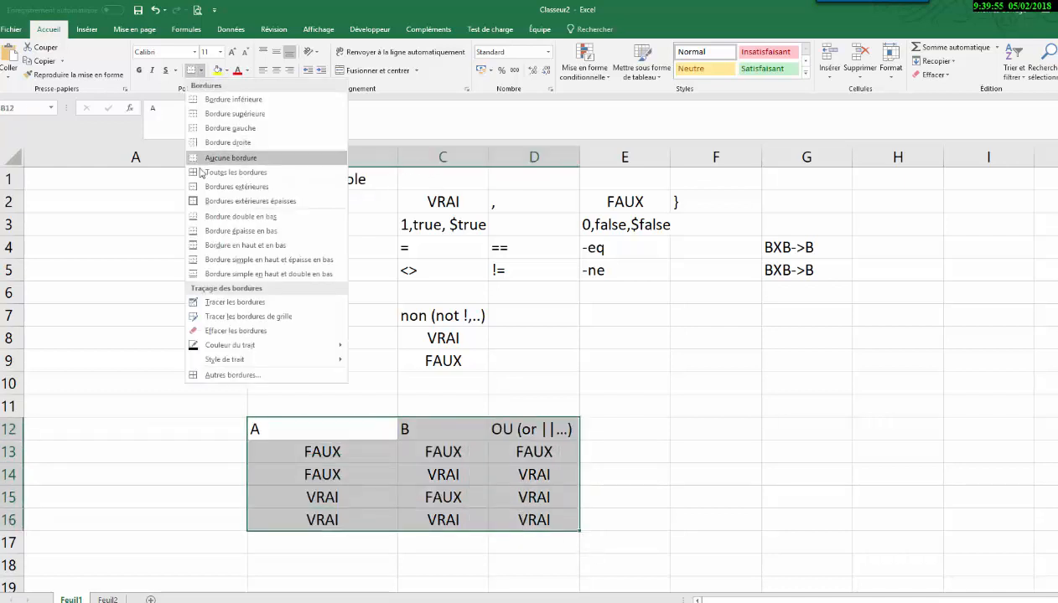
pyautogui.click(235, 177)
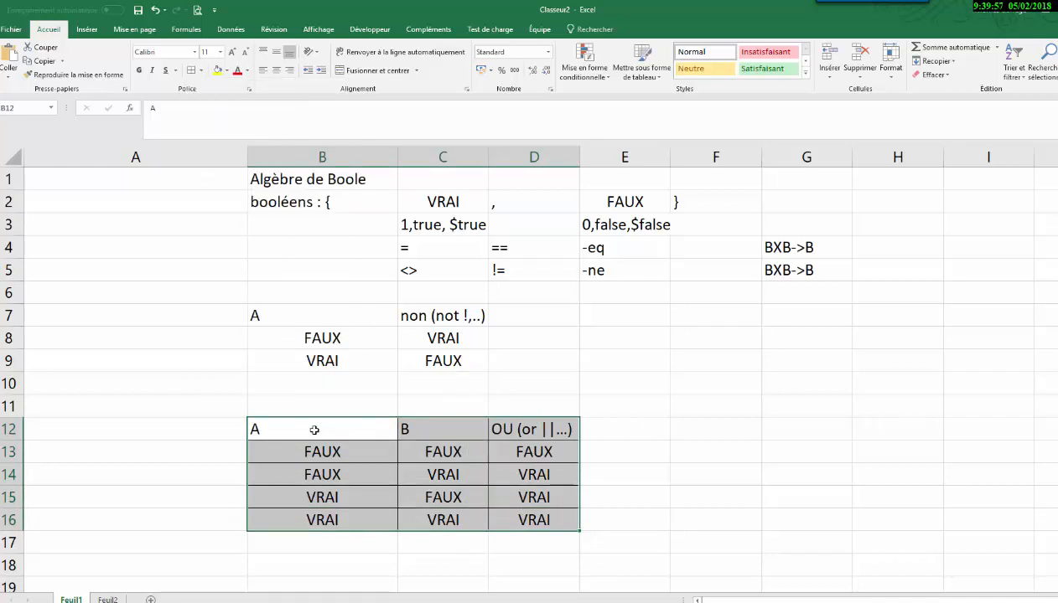
# - Put a thick outside border around the OR result column D12:D16
pyautogui.moveTo(313, 429); pyautogui.dragTo(312, 490)
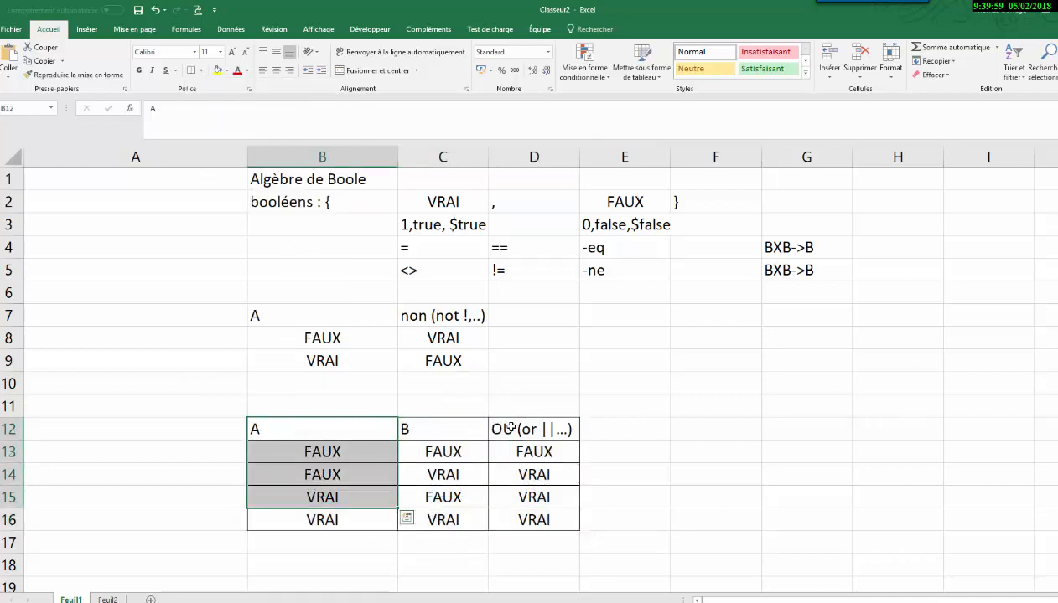
pyautogui.moveTo(503, 421); pyautogui.dragTo(527, 522)
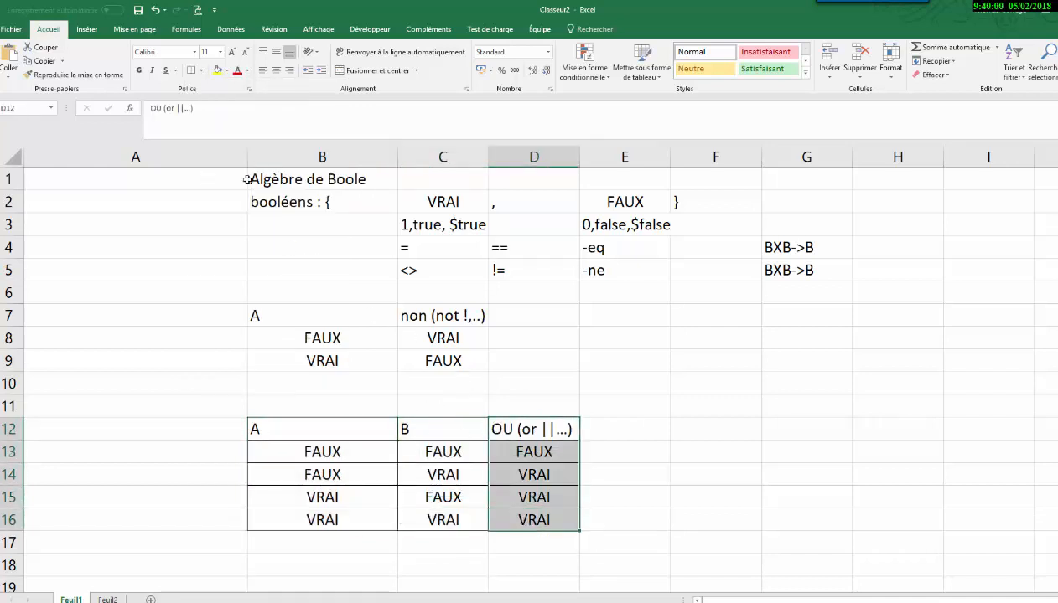
pyautogui.click(201, 71)
pyautogui.click(208, 201)
pyautogui.click(712, 476)
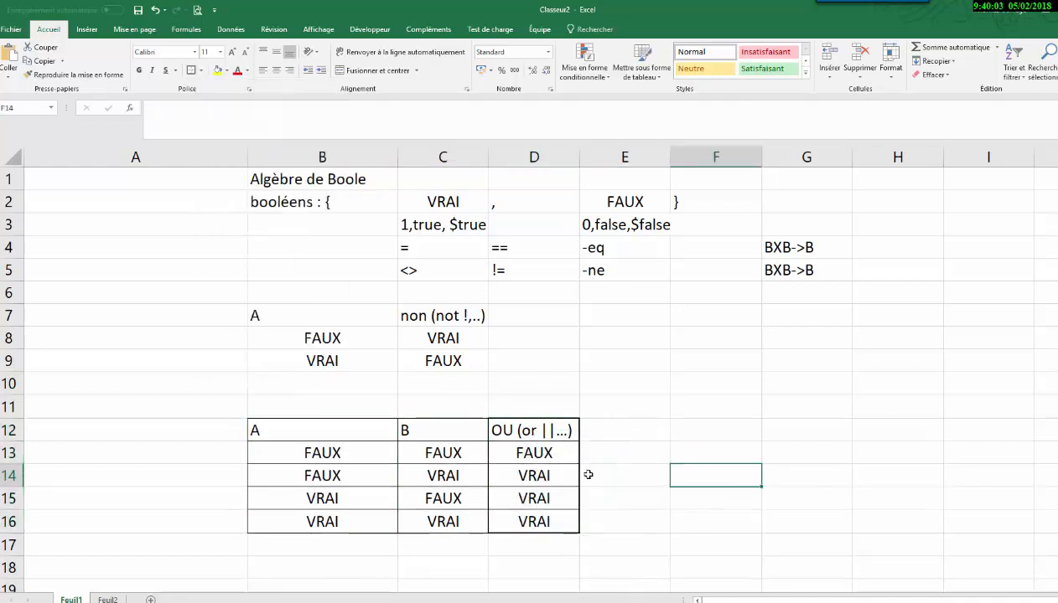
pyautogui.click(536, 477)
pyautogui.click(441, 475)
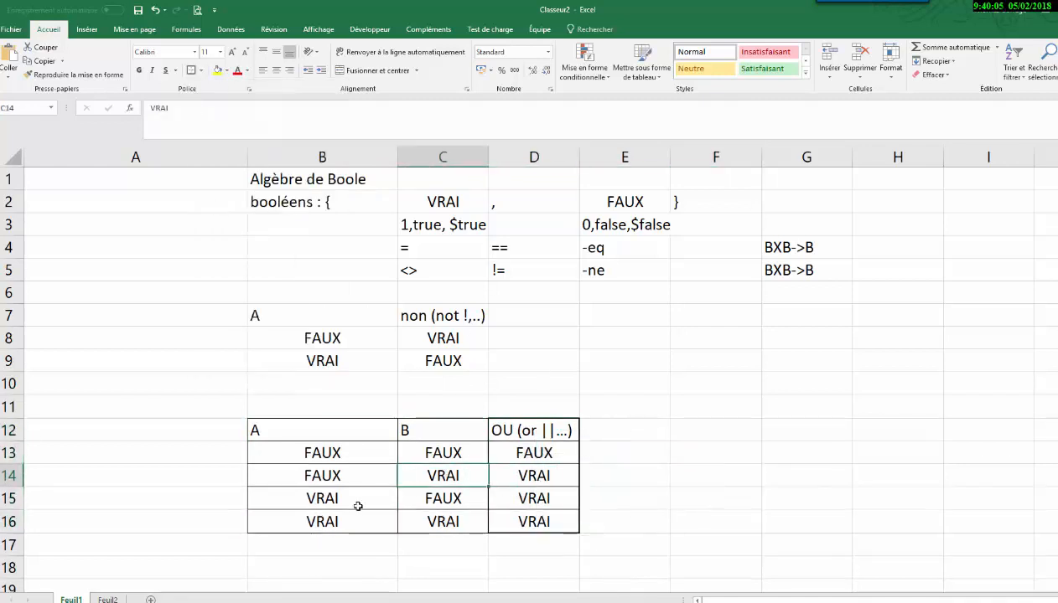
pyautogui.click(355, 502)
pyautogui.click(428, 519)
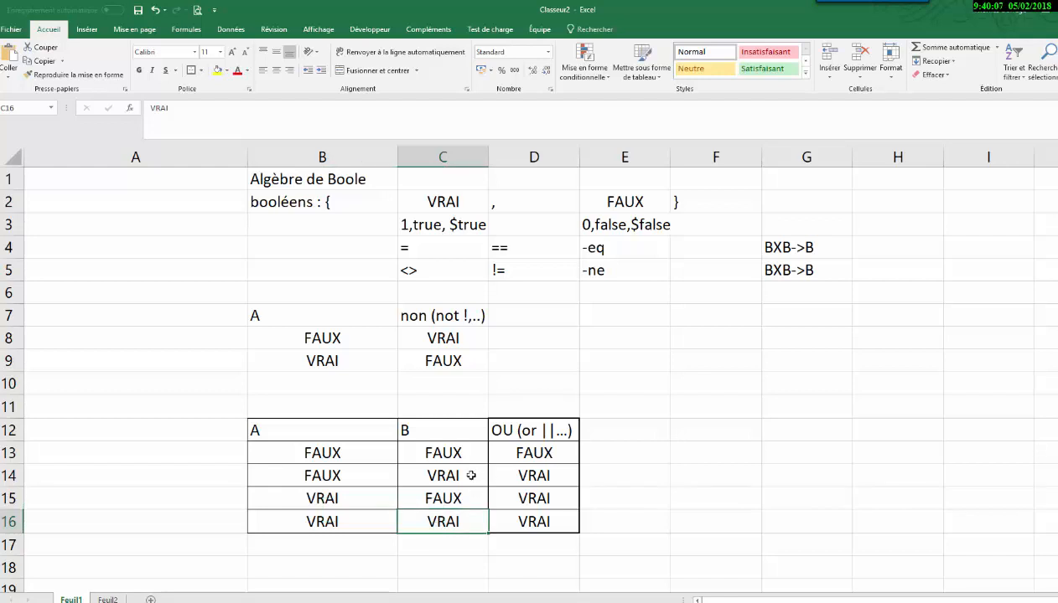
# - Duplicate the OR truth table B12:D16 below itself, starting at B18
pyautogui.moveTo(328, 431); pyautogui.dragTo(514, 521)
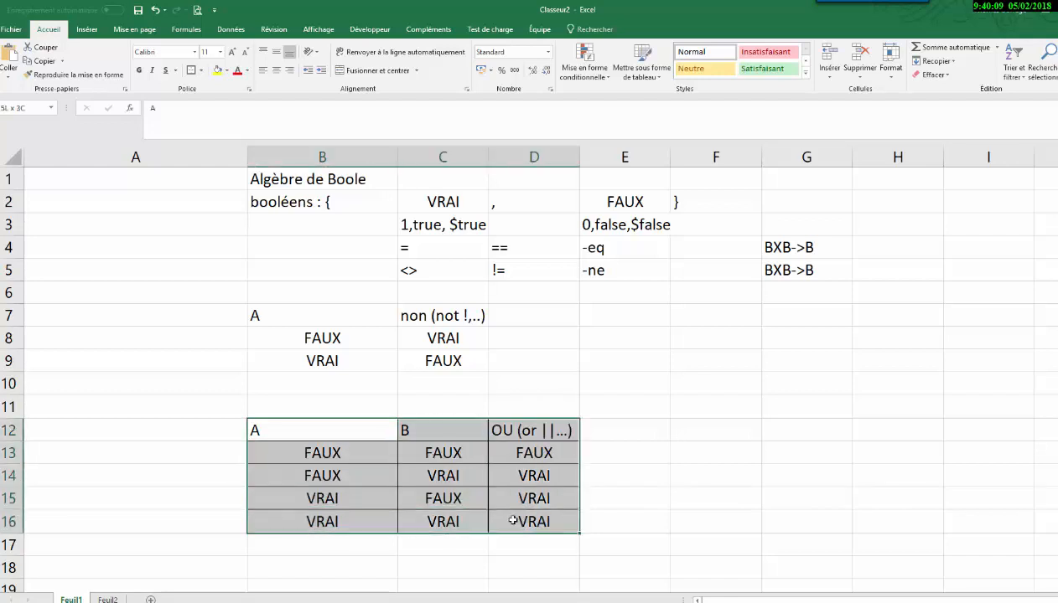
pyautogui.hotkey('ctrl', 'c')
pyautogui.scroll(-2, 498, 545)
pyautogui.scroll(-1, 391, 481)
pyautogui.scroll(1, 297, 434)
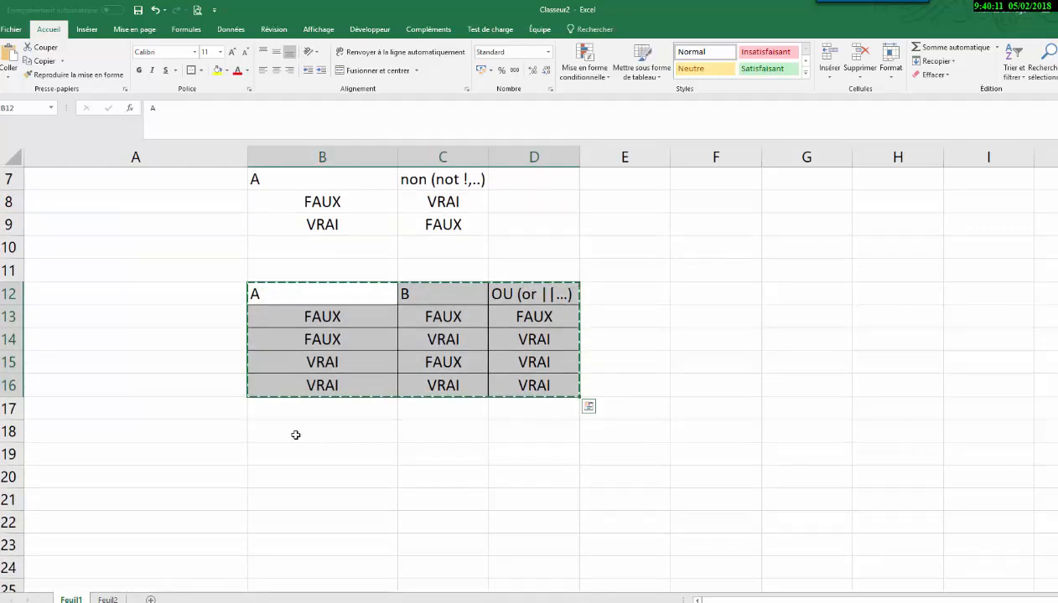
pyautogui.click(295, 433)
pyautogui.hotkey('ctrl', 'v')
# - Replace the header in D18 of the duplicated truth table with "et And &&"
pyautogui.doubleClick(495, 433)
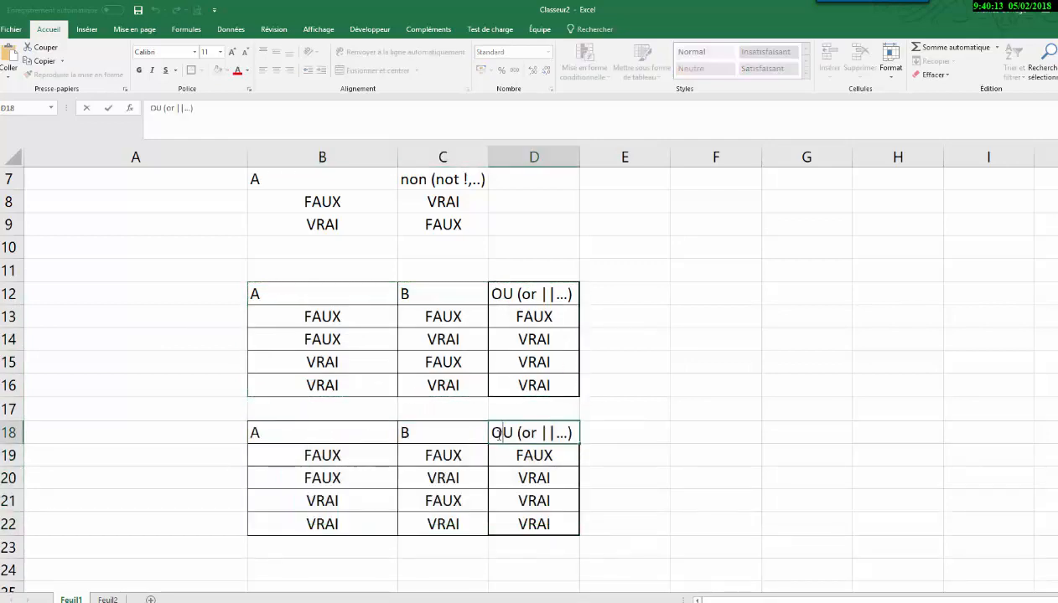
pyautogui.moveTo(491, 432); pyautogui.dragTo(593, 433)
pyautogui.write('et')
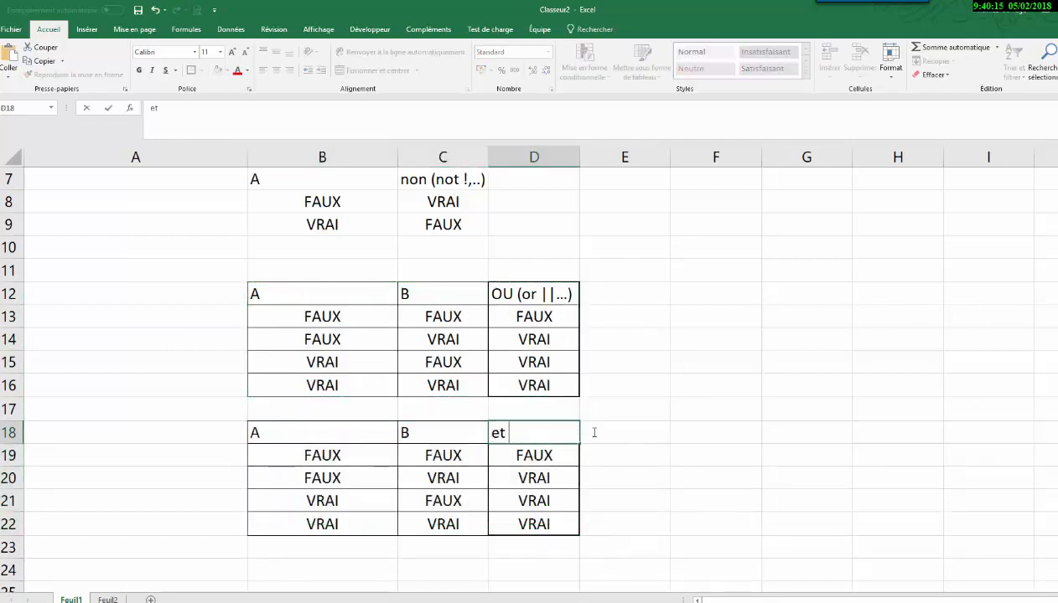
pyautogui.write(' And')
pyautogui.write('&&')
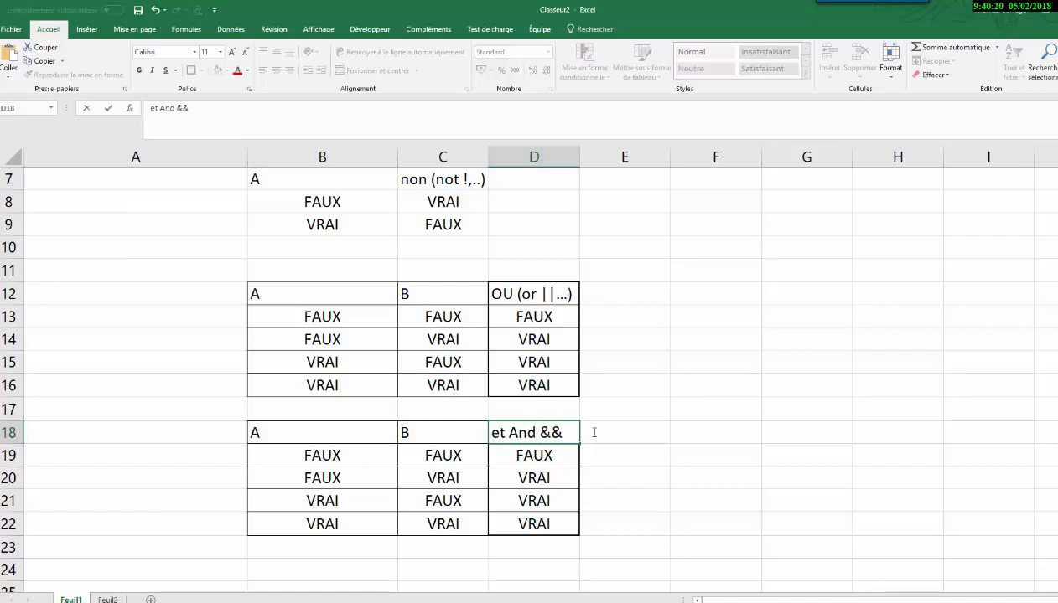
pyautogui.click(604, 479)
# - Change the formula in D19 to =ET(B19;C19) and fill it down to D22
pyautogui.click(523, 458)
pyautogui.press('Escape')
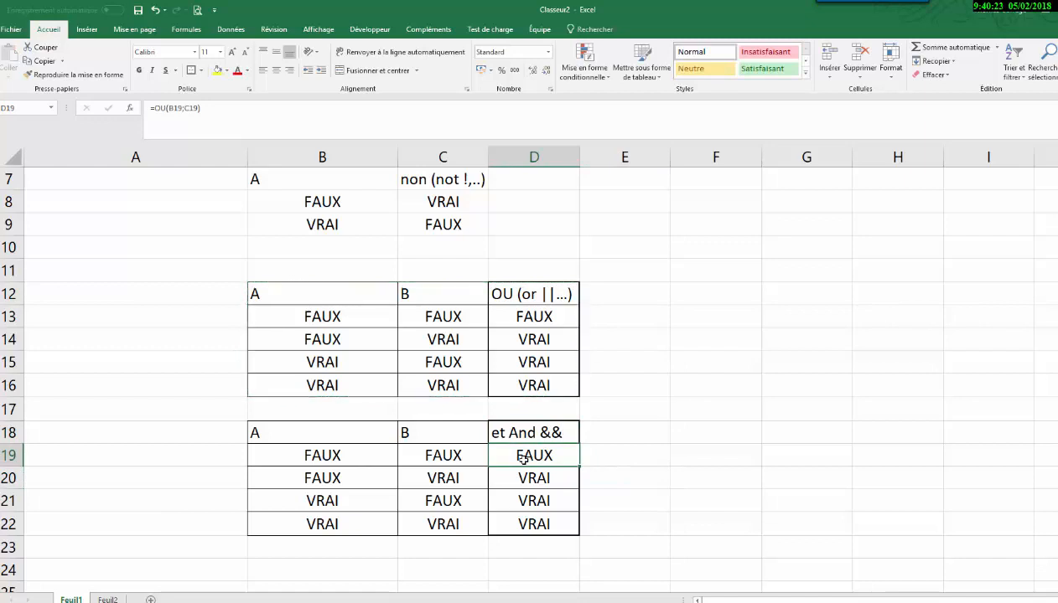
pyautogui.doubleClick(522, 458)
pyautogui.click(169, 110)
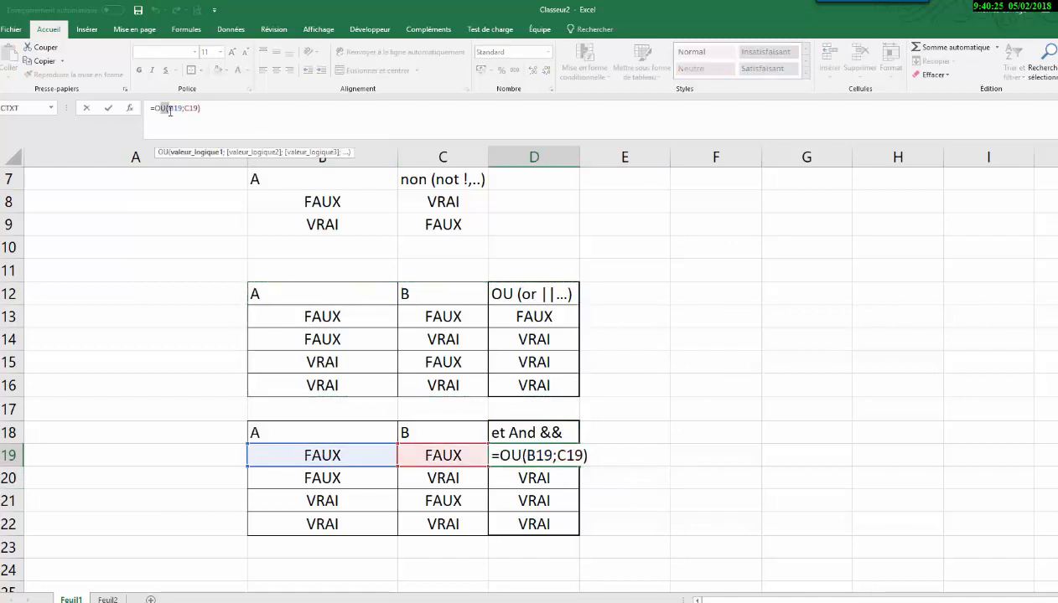
pyautogui.press('BackSpace')
pyautogui.press('BackSpace')
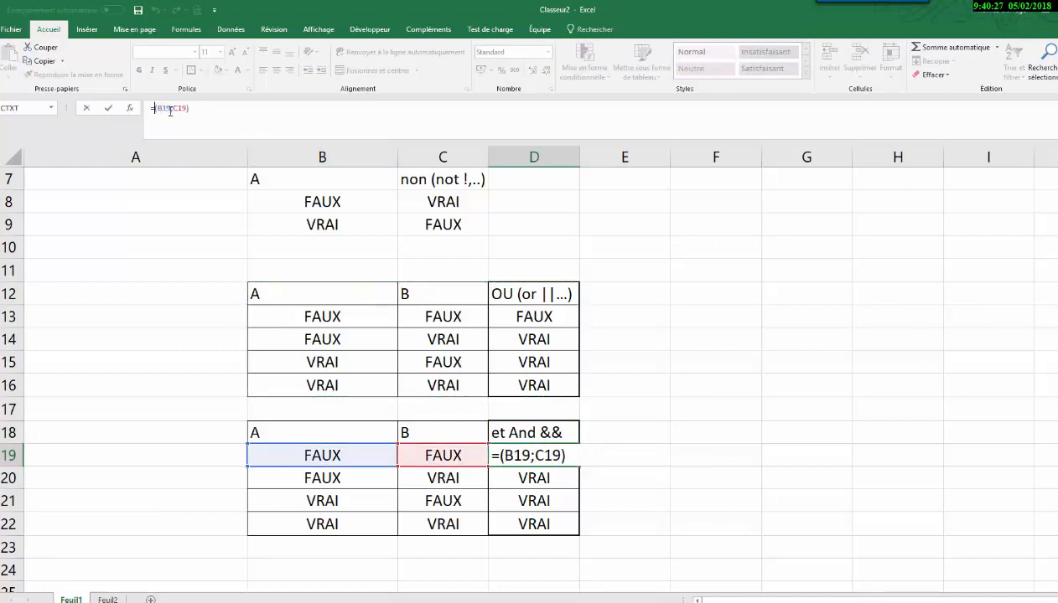
pyautogui.write('et')
pyautogui.press('Return')
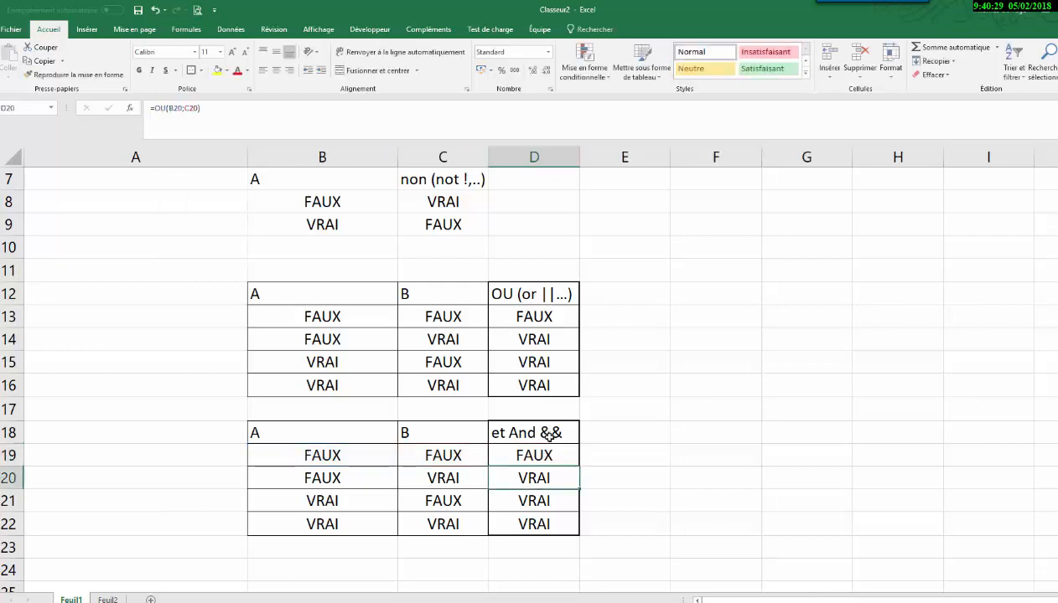
pyautogui.click(555, 461)
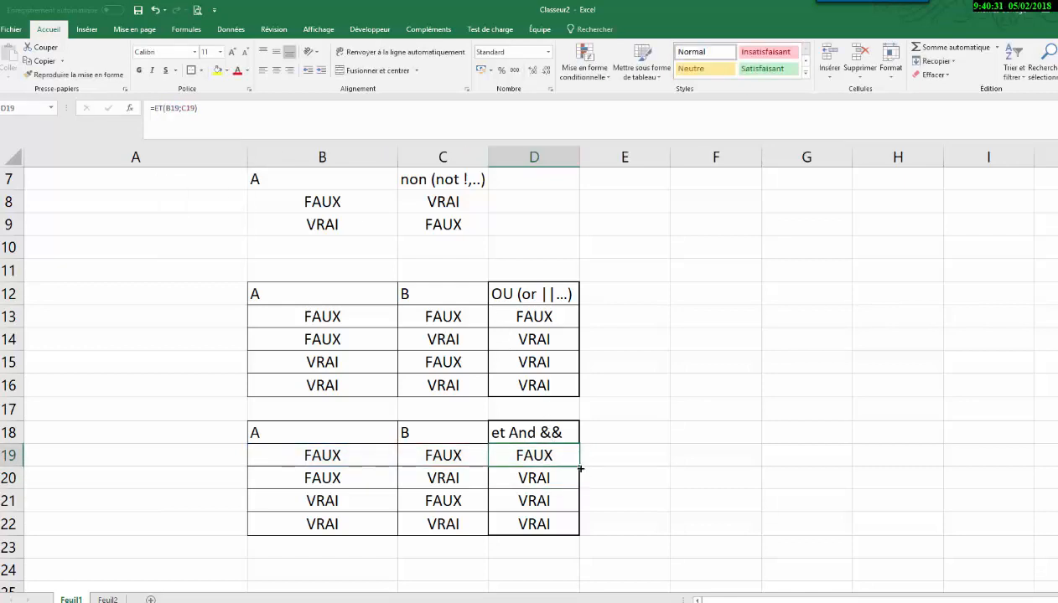
pyautogui.moveTo(580, 469); pyautogui.dragTo(579, 541)
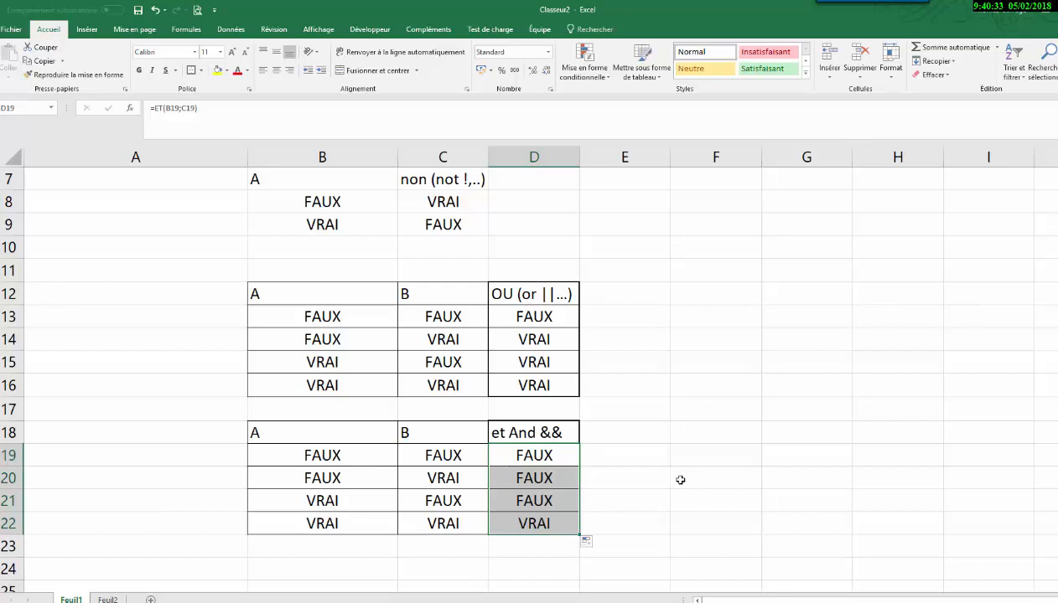
pyautogui.click(433, 451)
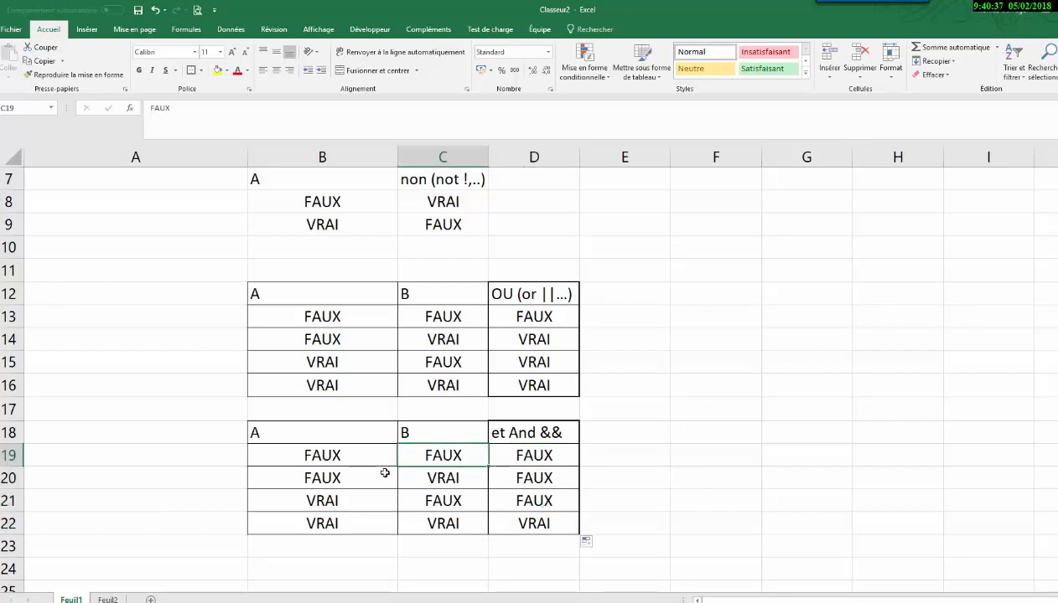
pyautogui.click(348, 478)
pyautogui.click(442, 500)
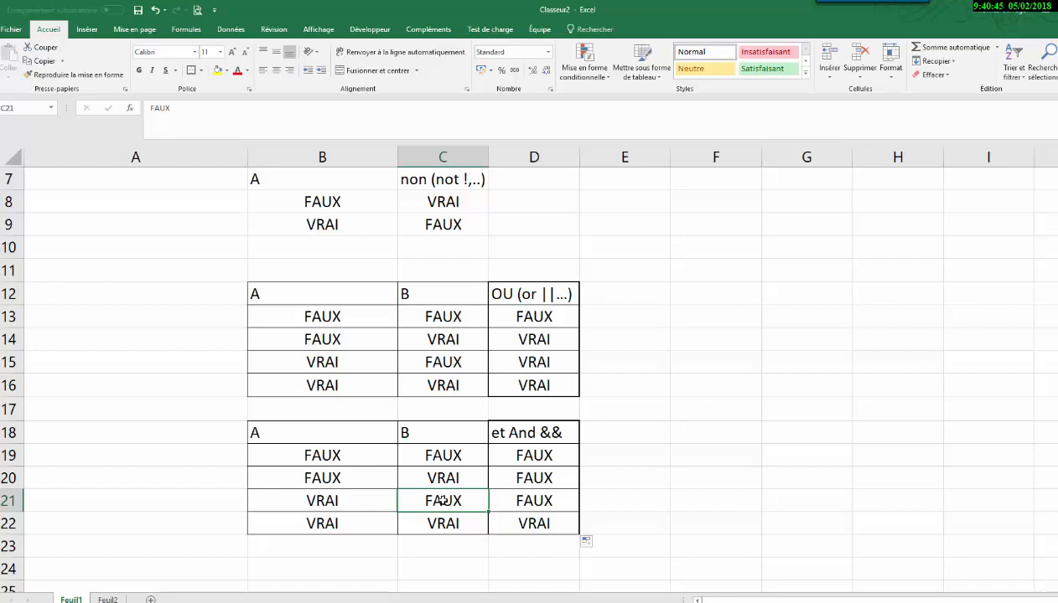
# - Apply all borders to the NOT truth table in B7:C9
pyautogui.moveTo(463, 228); pyautogui.dragTo(319, 177)
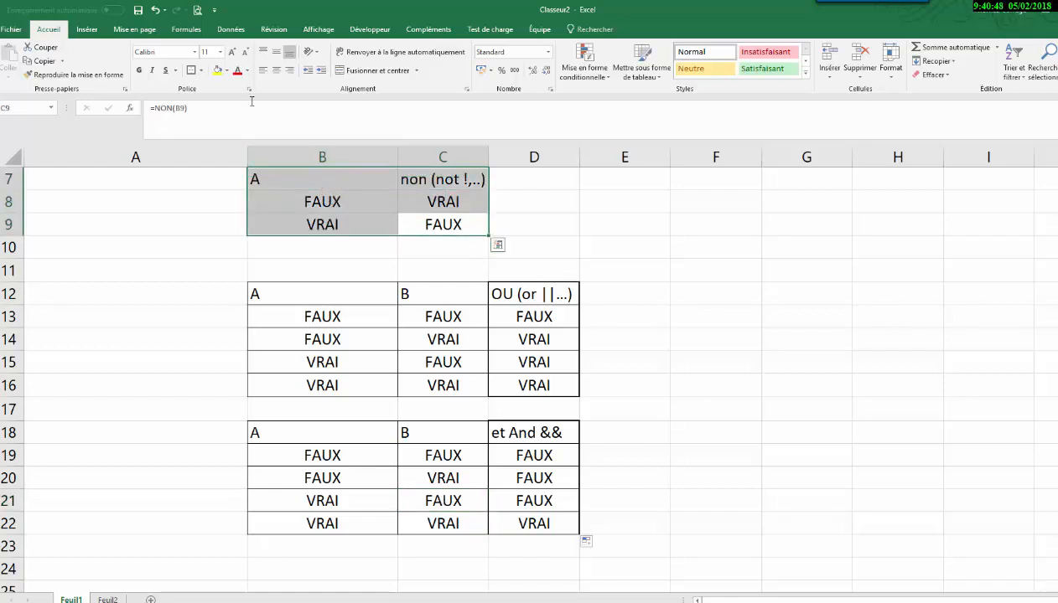
pyautogui.click(202, 71)
pyautogui.click(212, 173)
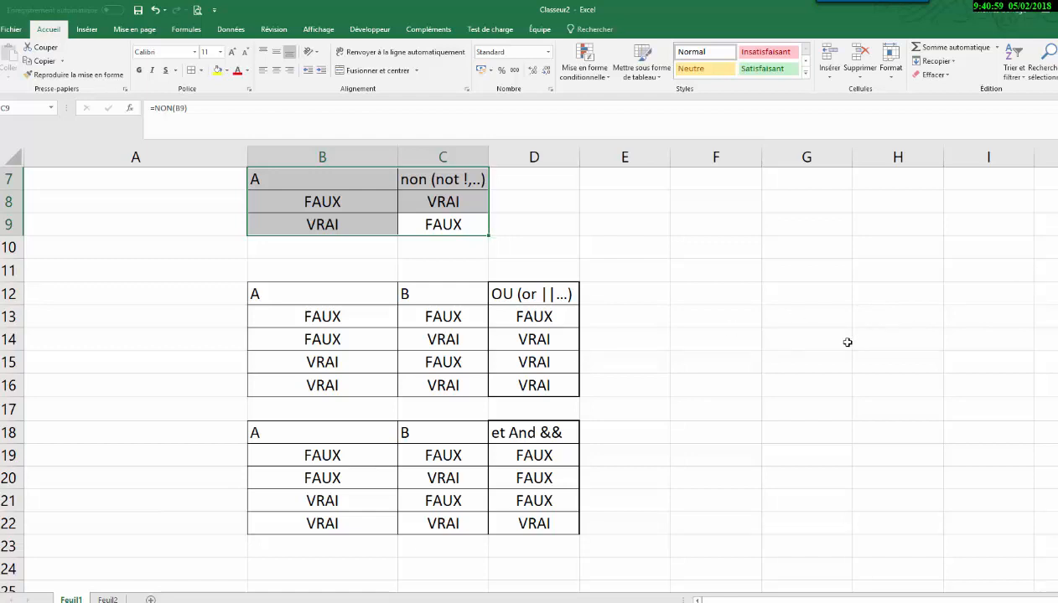
# - List uses of Boolean conditions by entering "test if" in G8 and "while" in G9
pyautogui.click(795, 204)
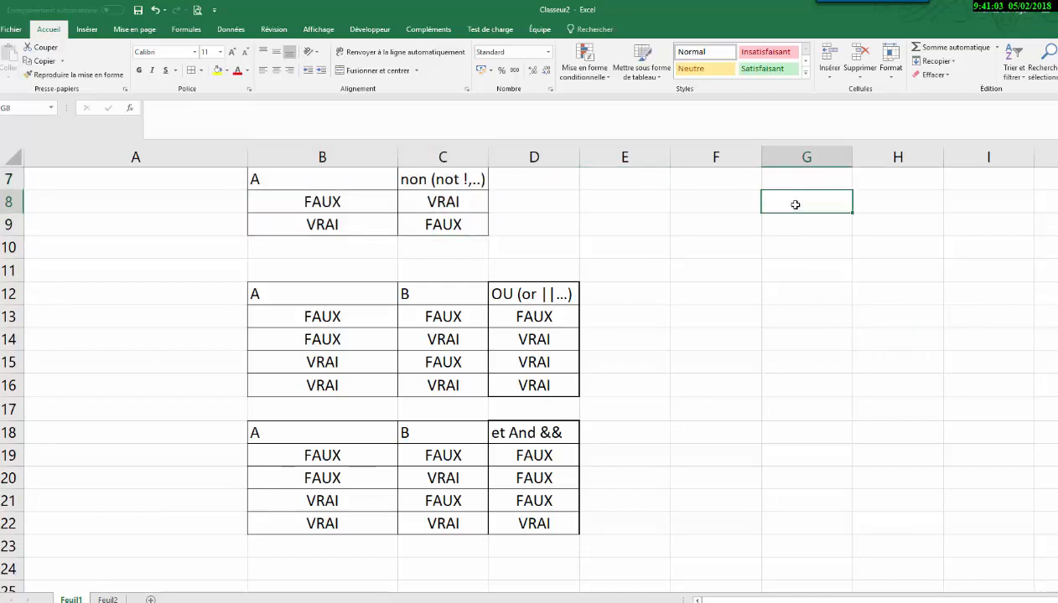
pyautogui.write('test')
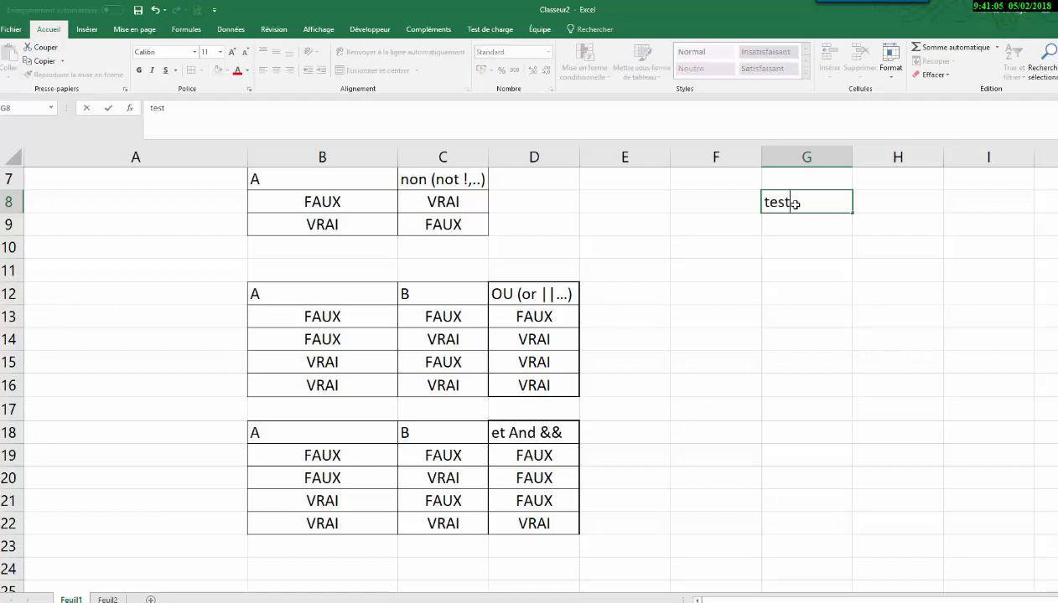
pyautogui.write(' if')
pyautogui.press('Return')
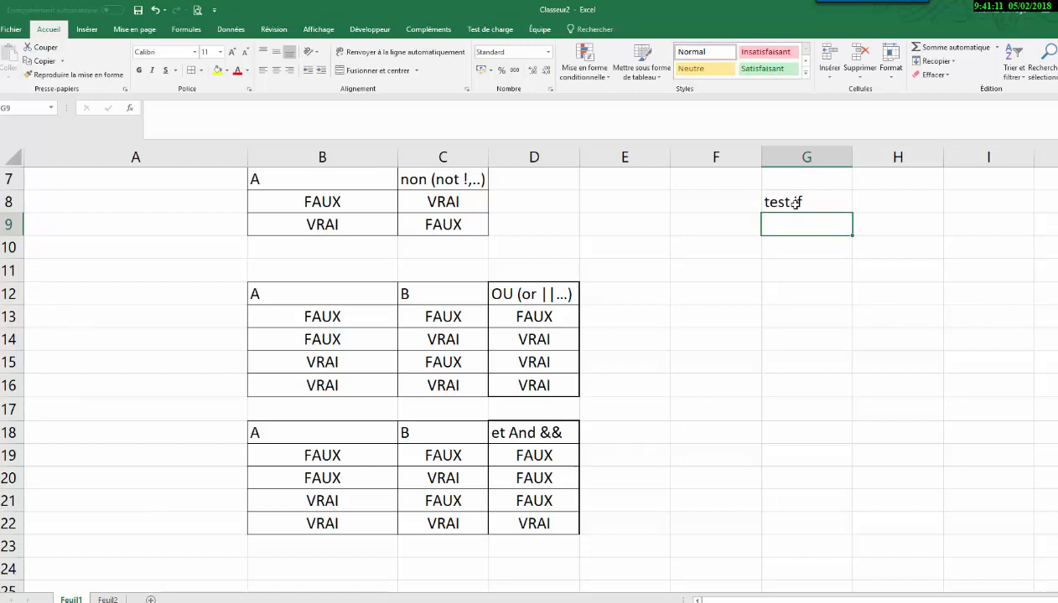
pyautogui.write('whl')
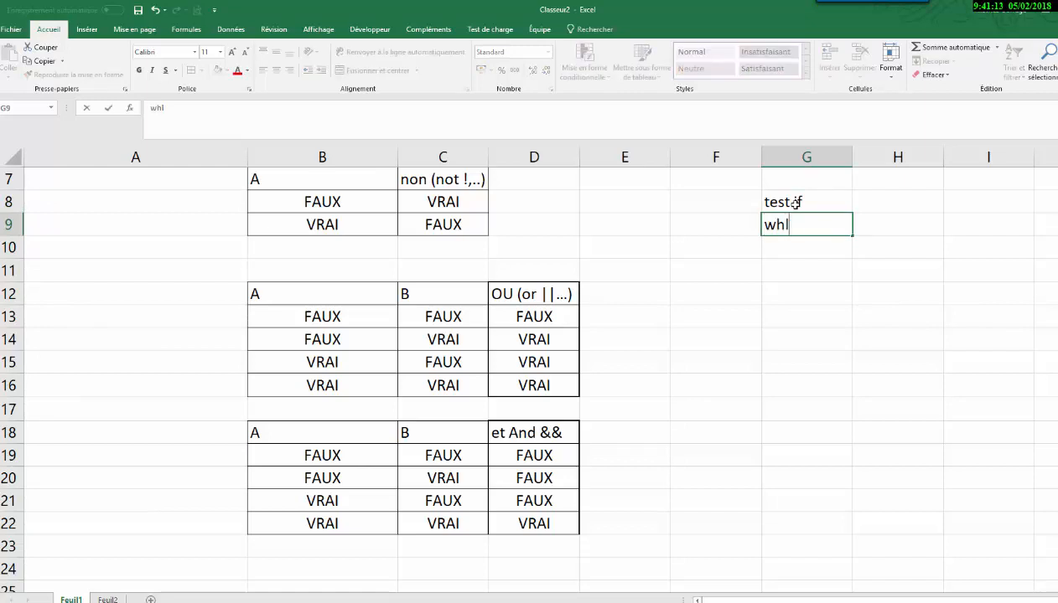
pyautogui.write('e')
pyautogui.press('BackSpace')
pyautogui.press('BackSpace')
pyautogui.write('ile')
pyautogui.press('Return')
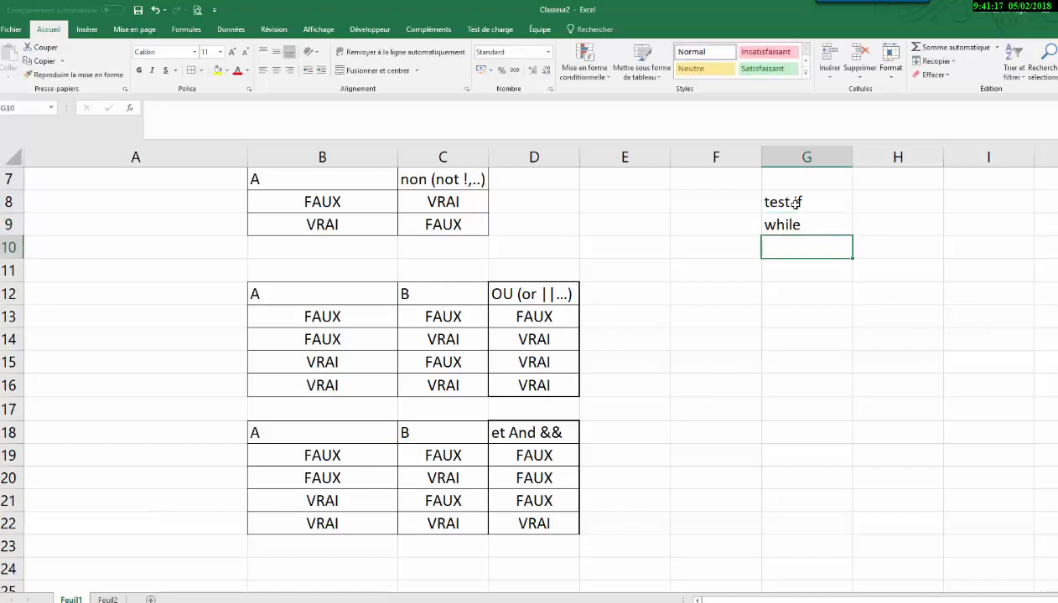
# - Add "where SQL" in G10 and "Where ps, linq" in G11 to the list of uses
pyautogui.write('whe')
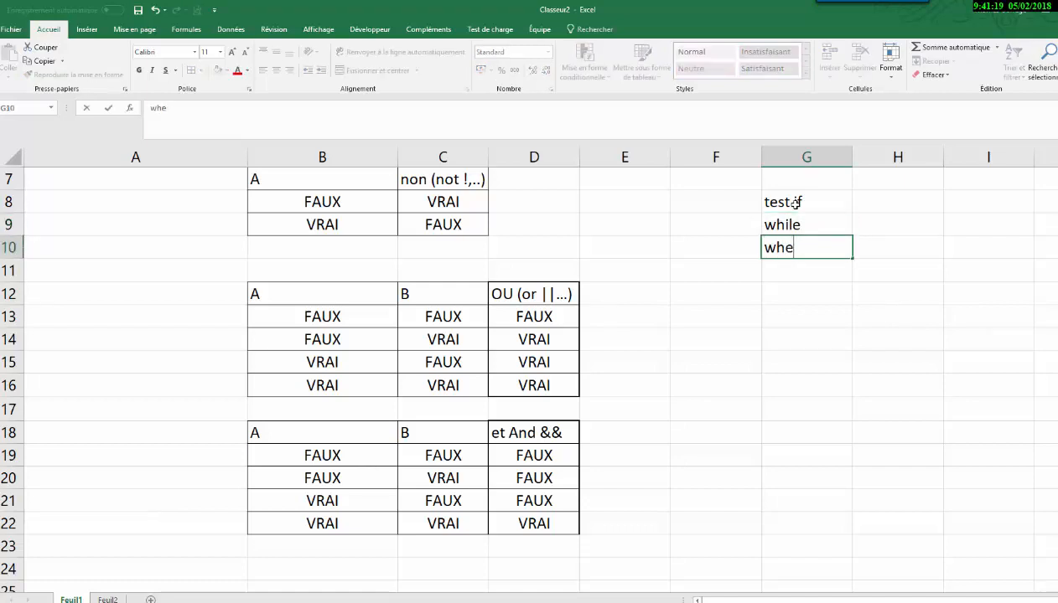
pyautogui.write('re SQL')
pyautogui.press('Return')
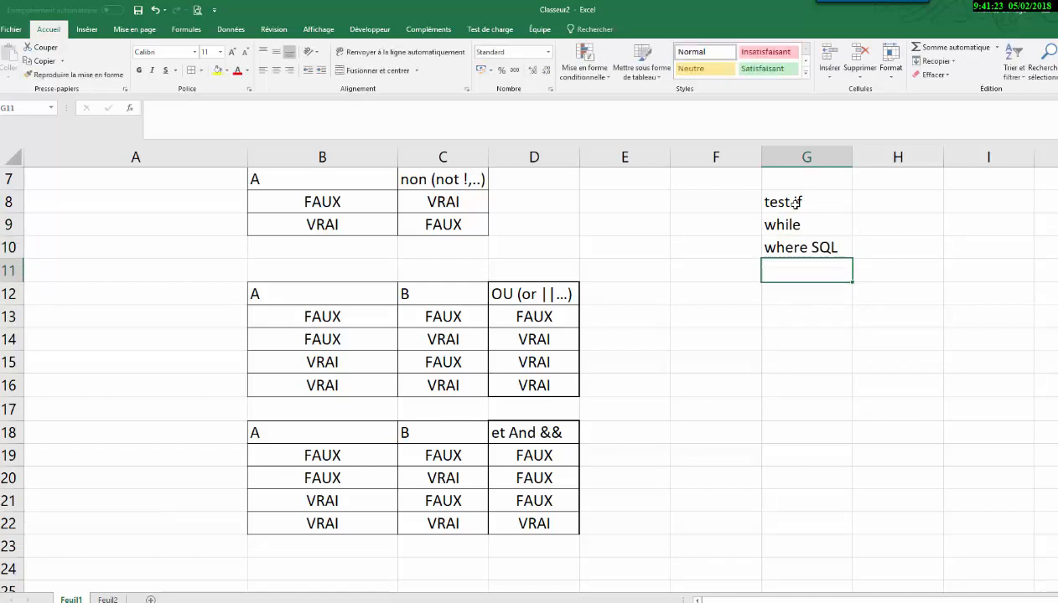
pyautogui.write('Where ')
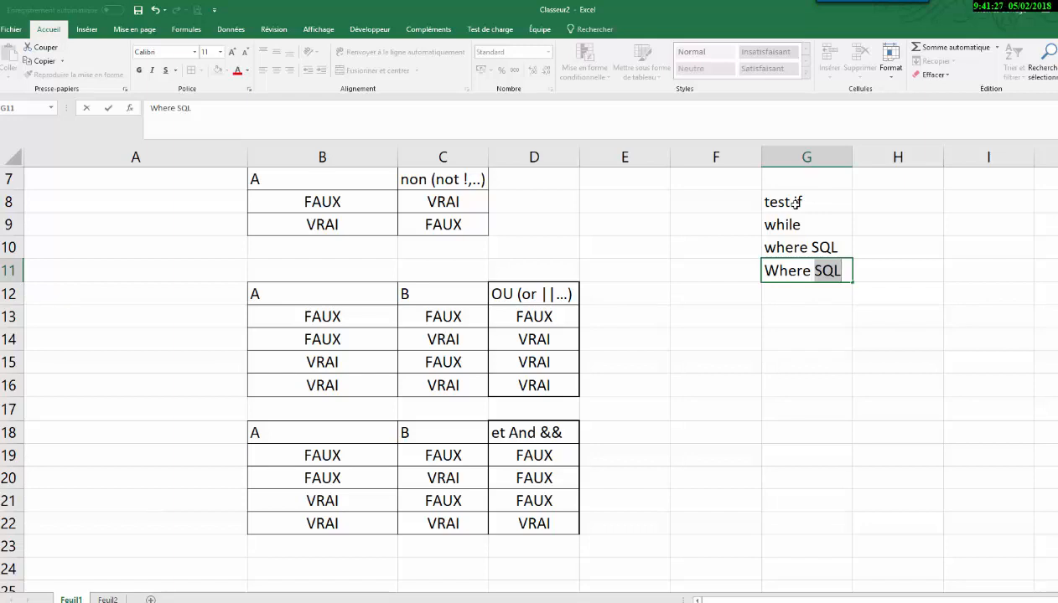
pyautogui.write('ps, ')
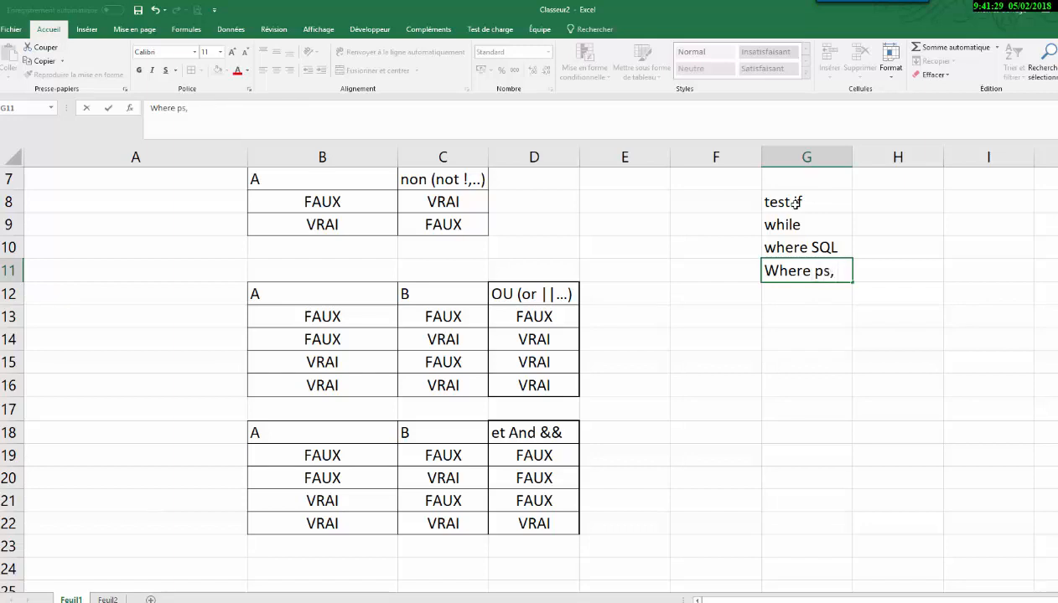
pyautogui.write('linq')
pyautogui.press('Return')
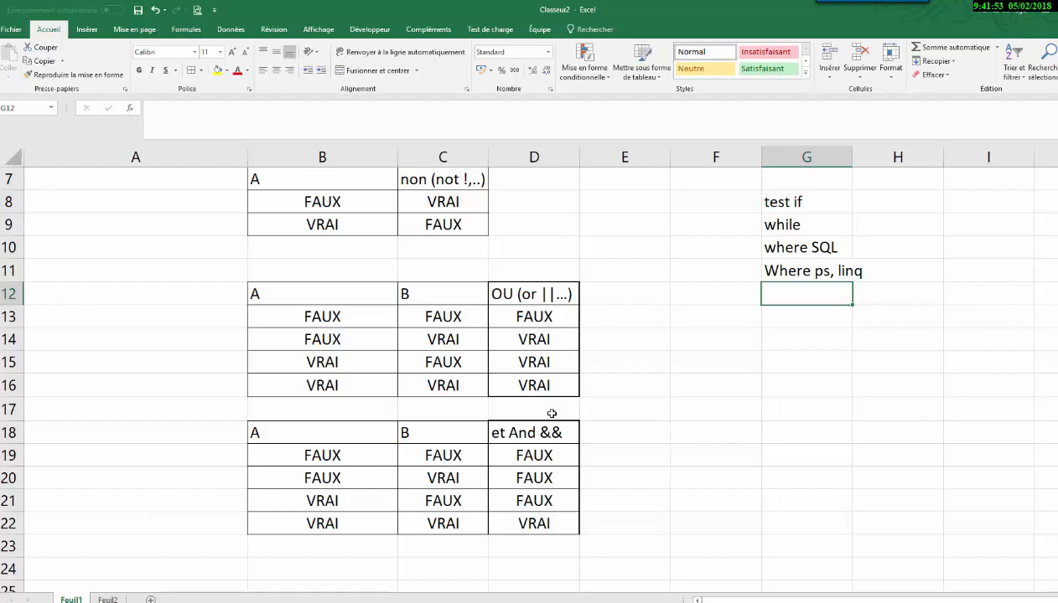
pyautogui.click(500, 293)
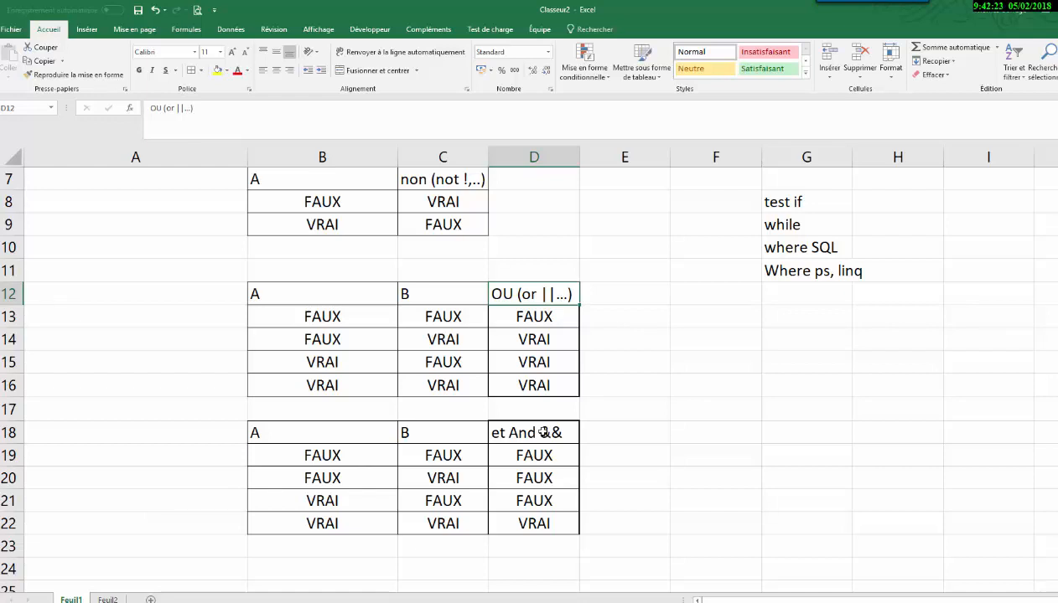
pyautogui.scroll(2, 543, 433)
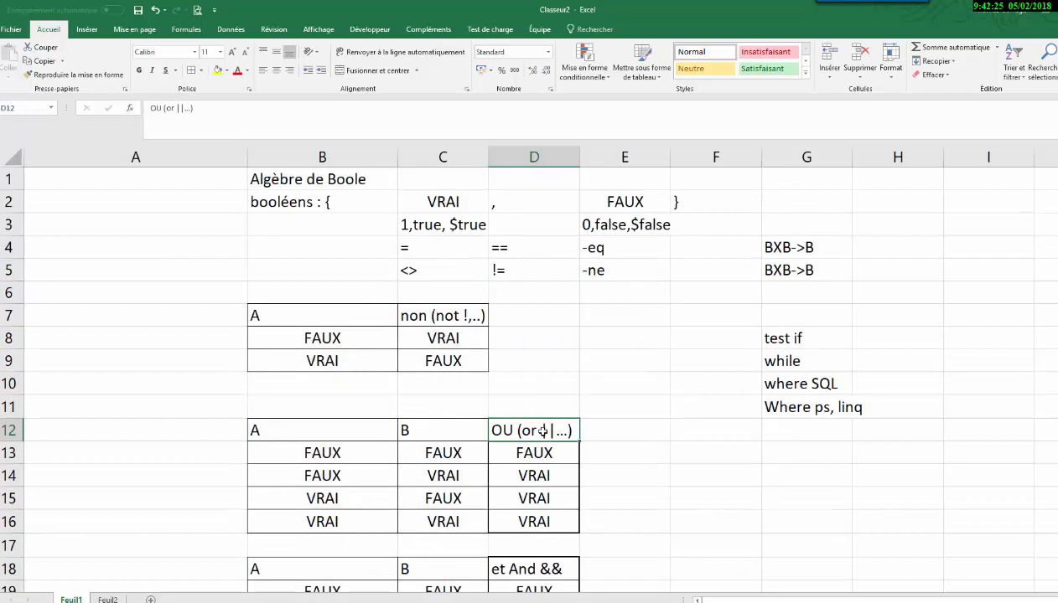
pyautogui.scroll(-4, 598, 429)
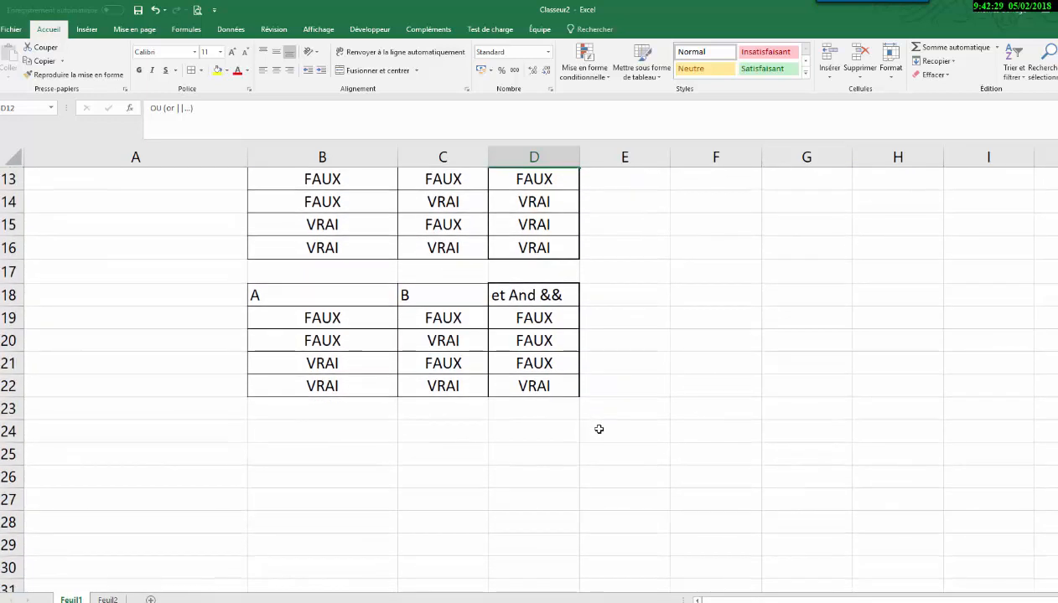
pyautogui.scroll(4, 706, 460)
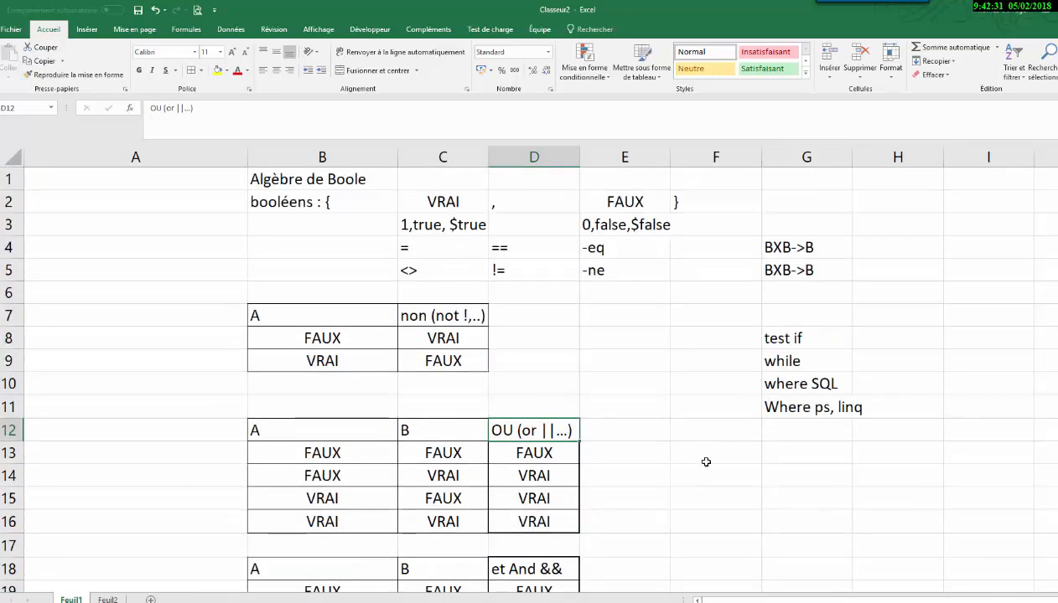
# - Browse the suggested functions for a formula beginning with =est in F13, and discard the entry
pyautogui.click(717, 457)
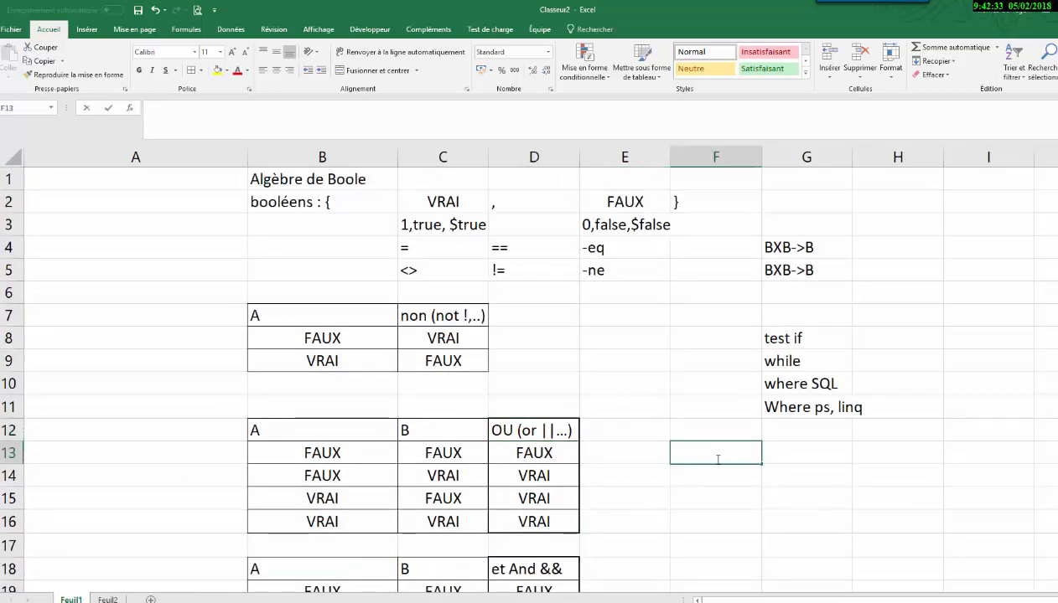
pyautogui.write('=est')
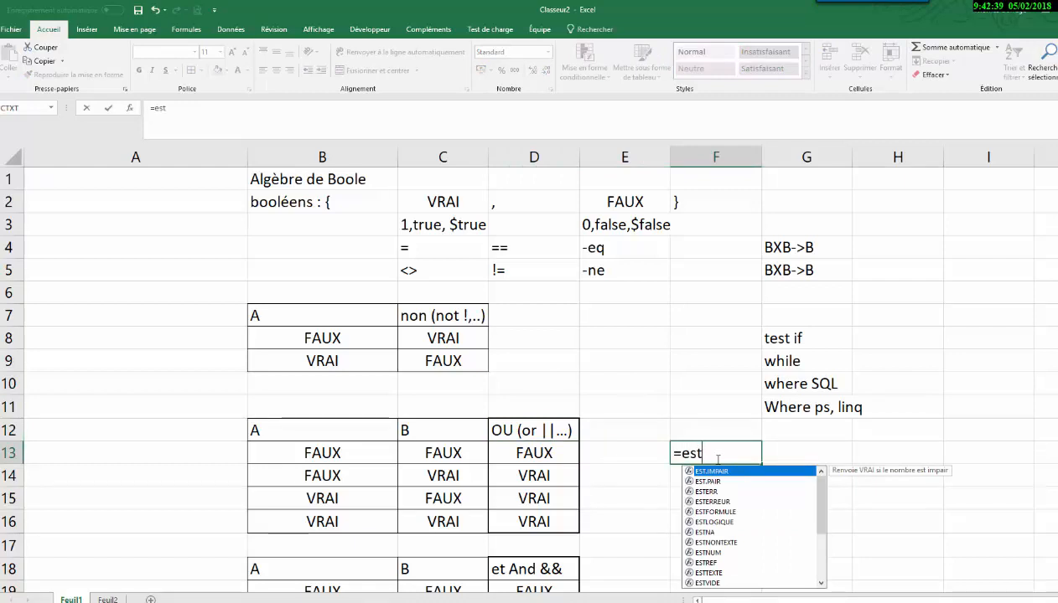
pyautogui.scroll(-1, 822, 521)
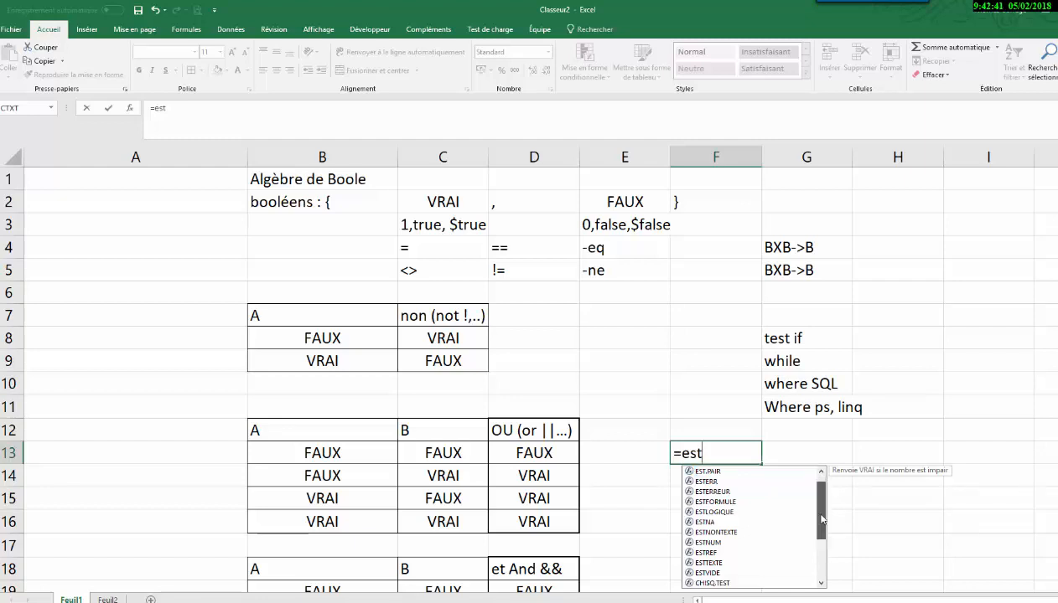
pyautogui.scroll(-1, 823, 521)
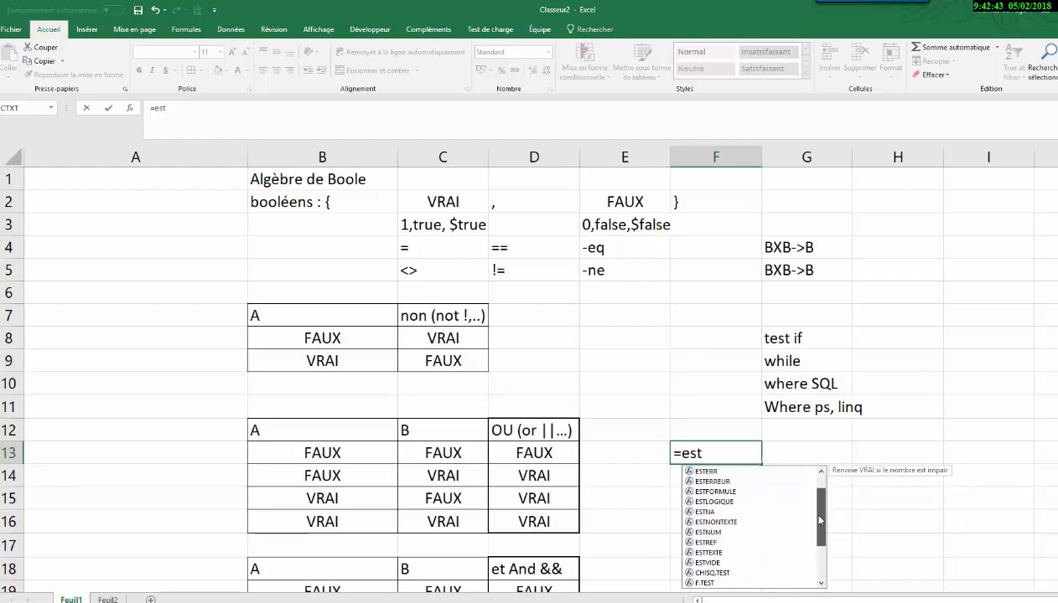
pyautogui.press('BackSpace')
pyautogui.press('BackSpace')
pyautogui.press('BackSpace')
pyautogui.press('BackSpace')
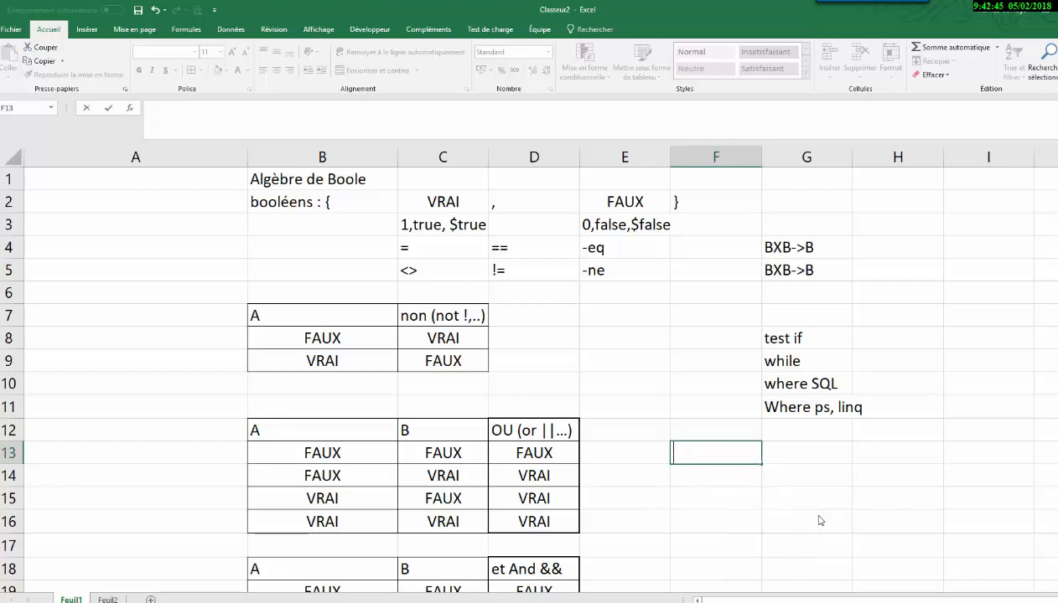
pyautogui.press('Escape')
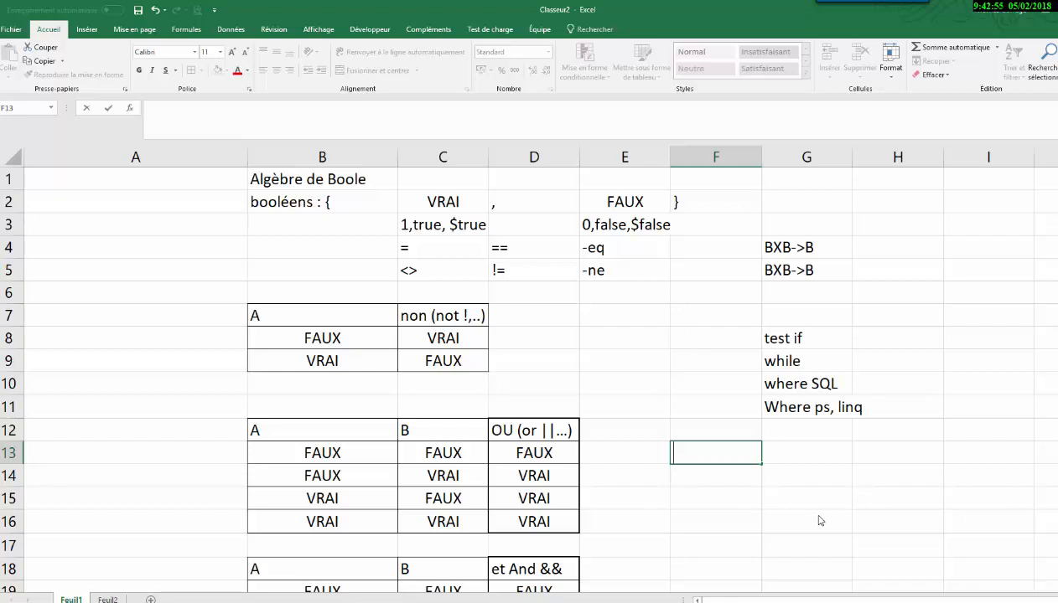
pyautogui.click(817, 519)
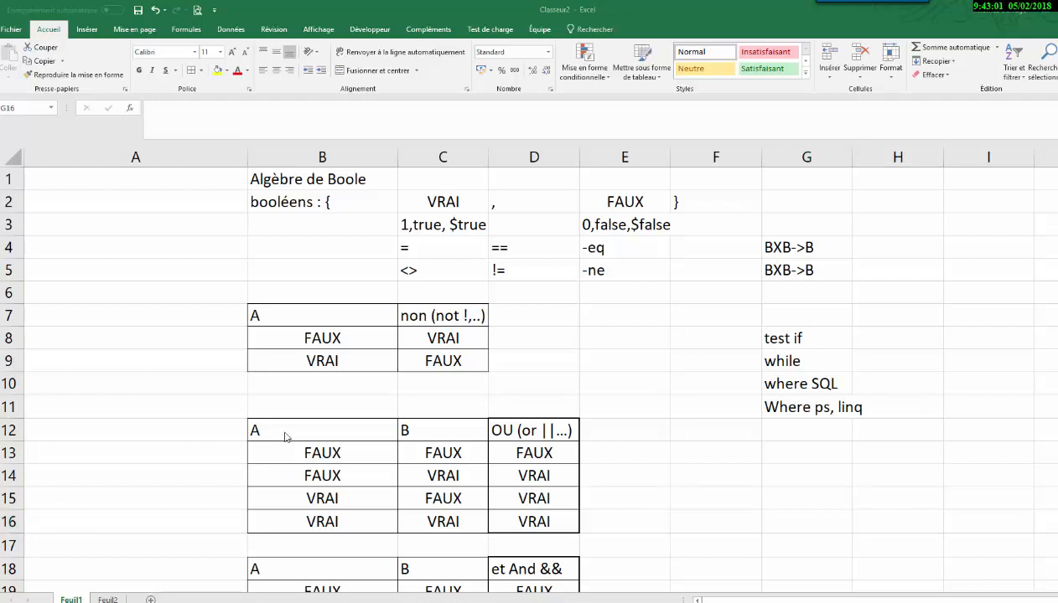
pyautogui.scroll(-4, 342, 443)
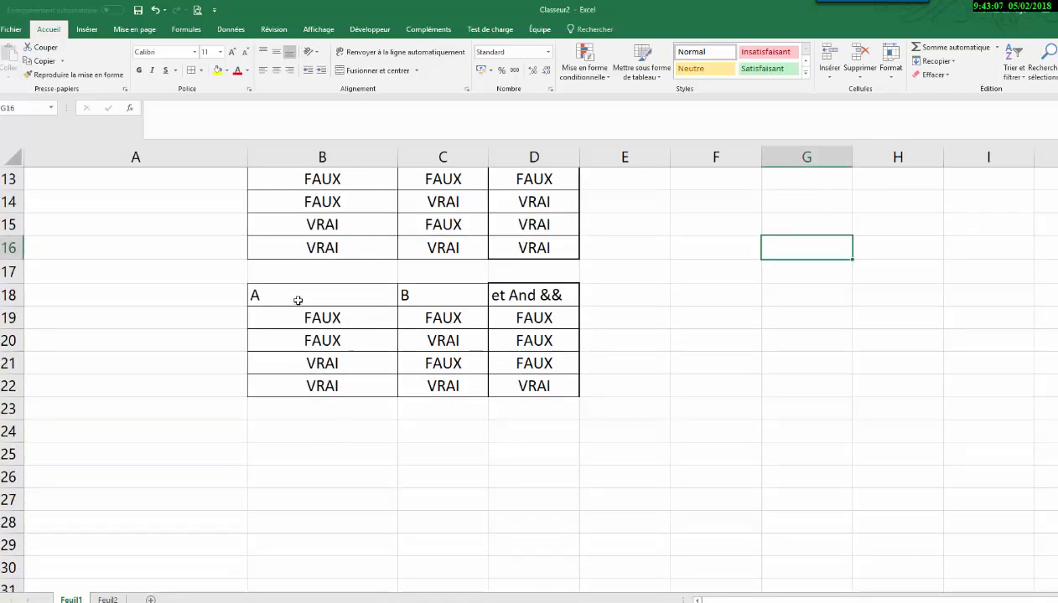
# - Copy the AND truth table in B18:D22 and paste it starting at B24
pyautogui.moveTo(298, 300); pyautogui.dragTo(520, 379)
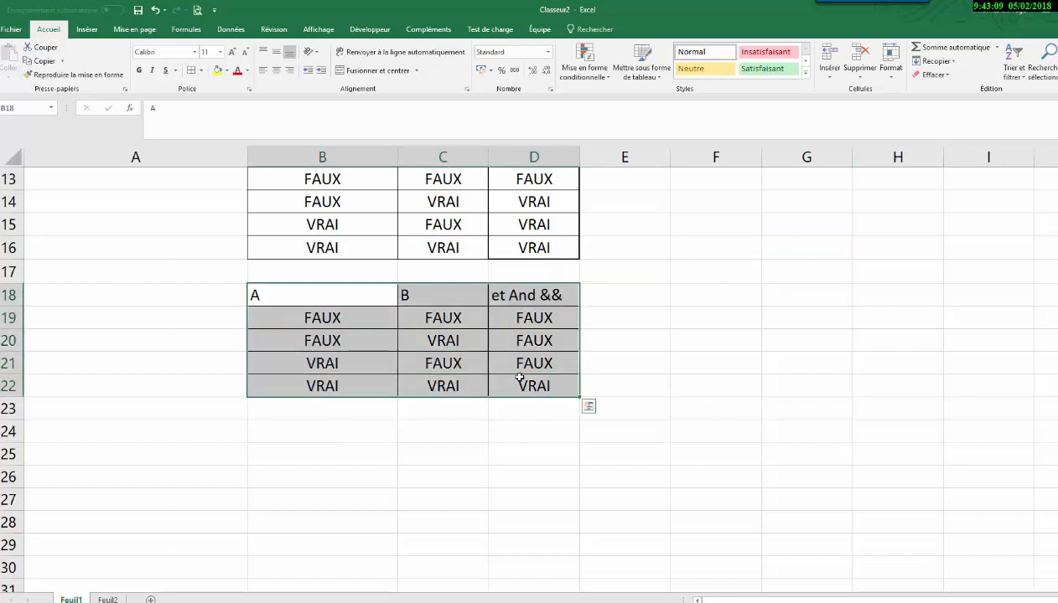
pyautogui.hotkey('ctrl', 'c')
pyautogui.click(312, 435)
pyautogui.hotkey('ctrl', 'v')
# - Replace the header in D24 of the copied table with "A et B"
pyautogui.click(521, 450)
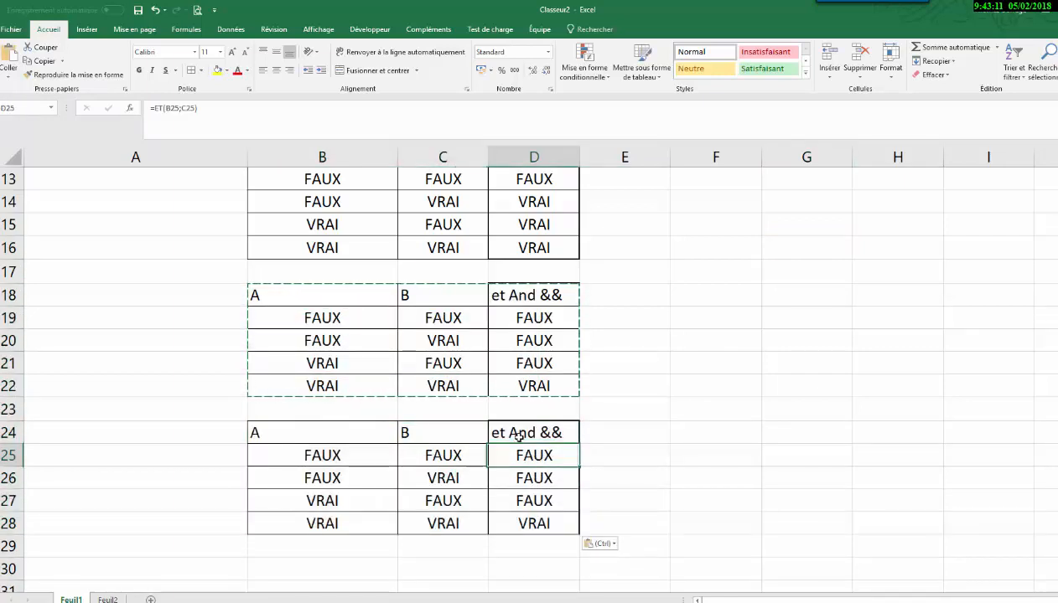
pyautogui.doubleClick(514, 434)
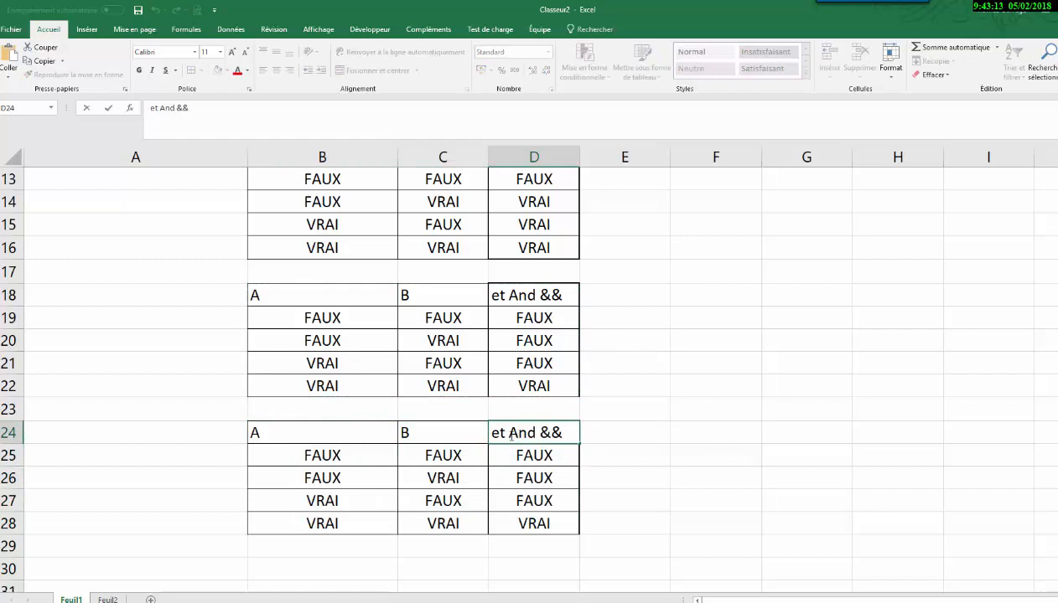
pyautogui.moveTo(485, 432); pyautogui.dragTo(562, 433)
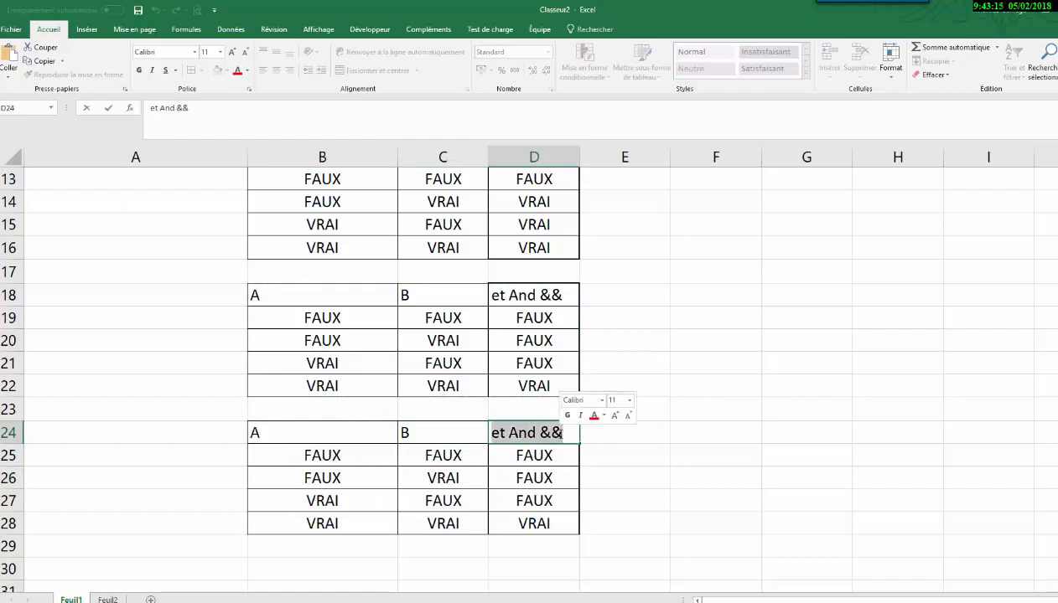
pyautogui.write('A ')
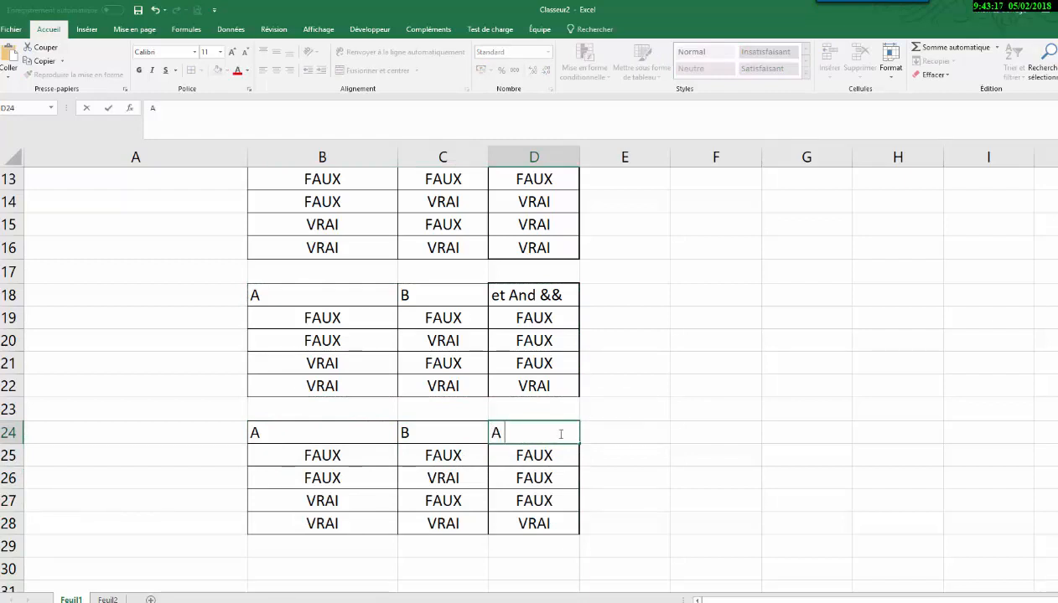
pyautogui.write('et')
pyautogui.write('AB')
pyautogui.press('BackSpace')
pyautogui.press('BackSpace')
pyautogui.write('B')
# - Add the column header "B et A" in E24, beside the copied table
pyautogui.click(630, 442)
pyautogui.press('Escape')
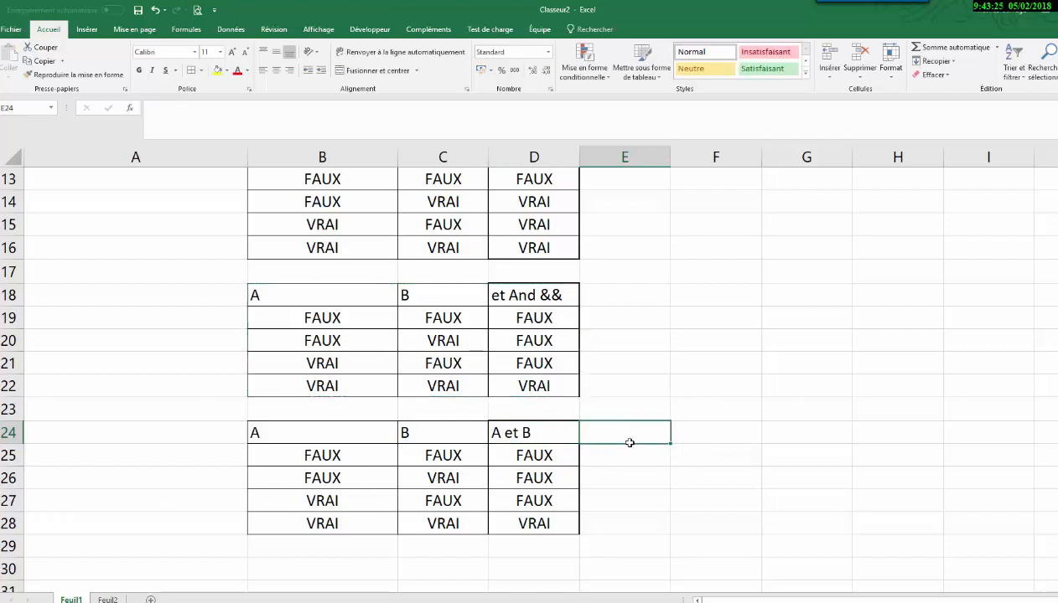
pyautogui.write('B et A')
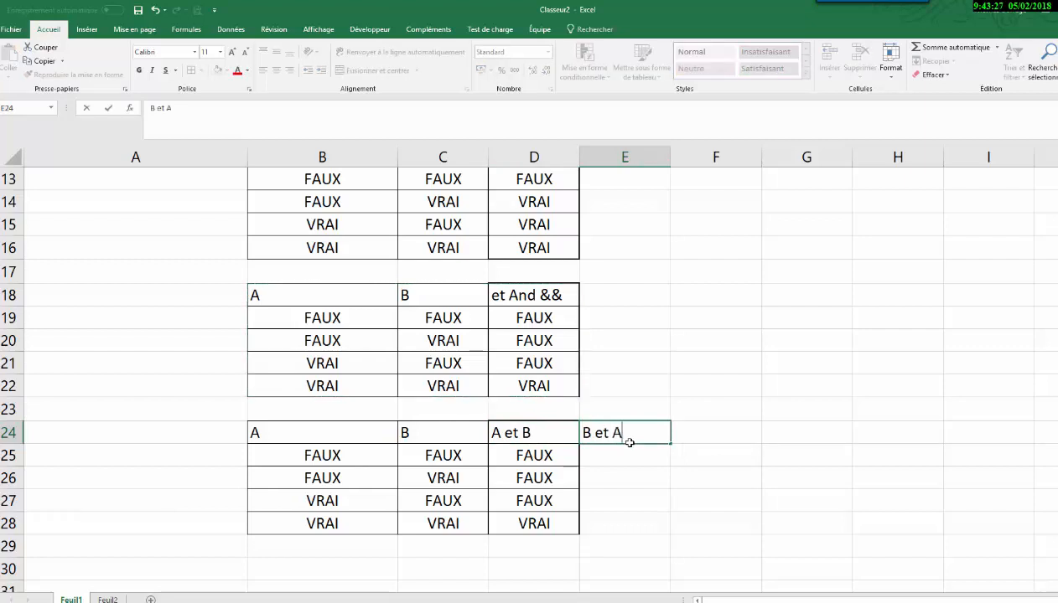
pyautogui.press('Return')
# - Enter the formula =ET(C25;B25) in E25 to compute B and A
pyautogui.click(530, 455)
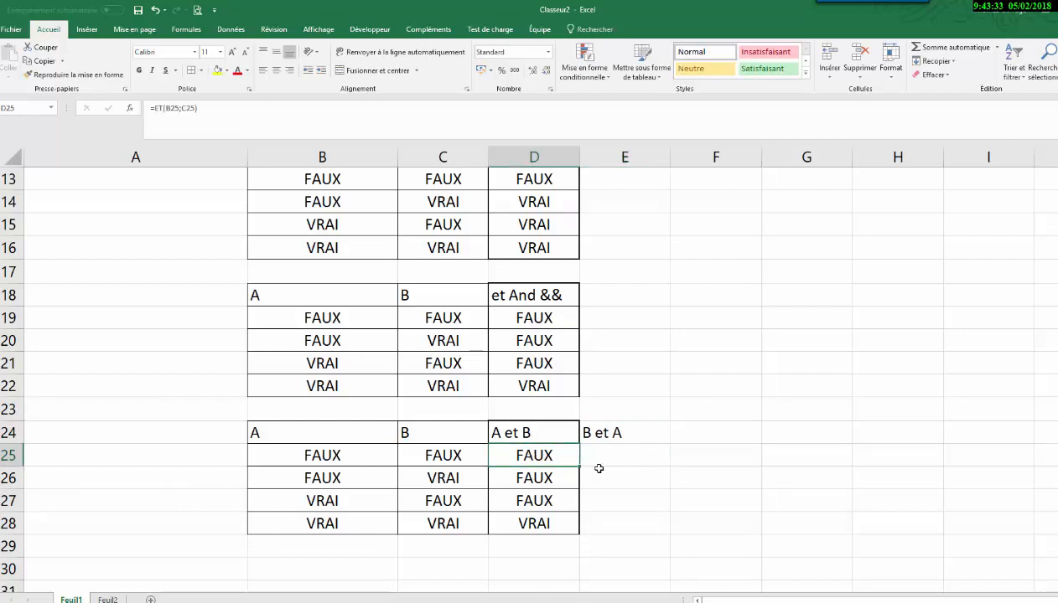
pyautogui.click(610, 457)
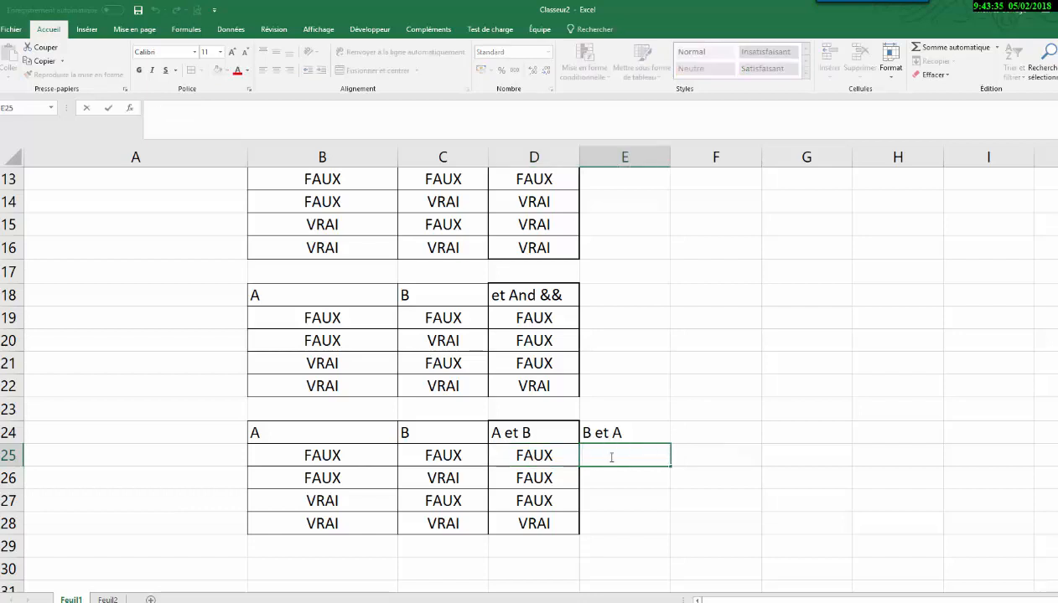
pyautogui.write('=')
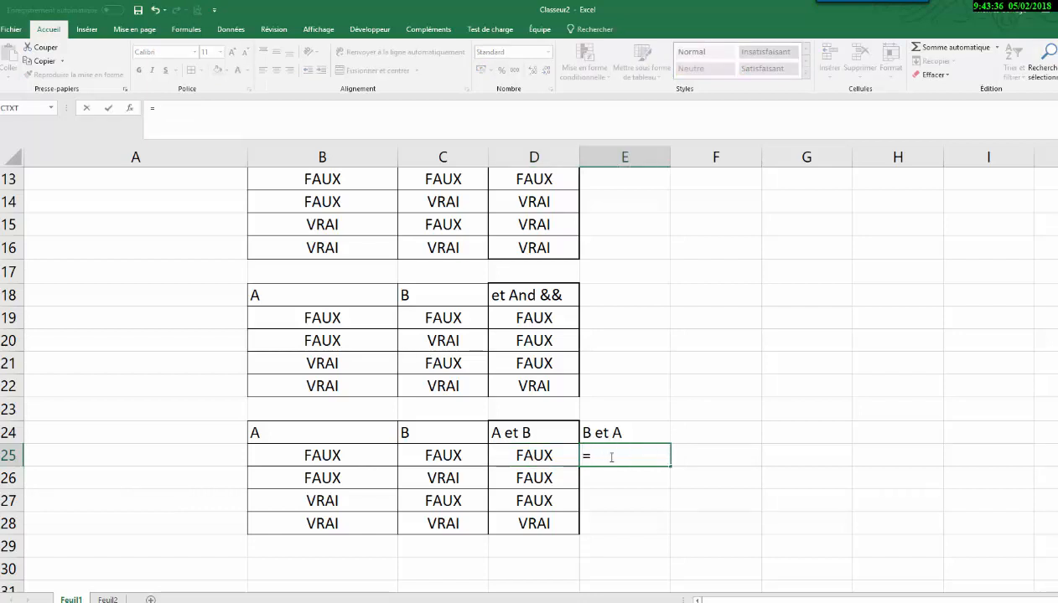
pyautogui.click(444, 455)
pyautogui.press('BackSpace')
pyautogui.press('BackSpace')
pyautogui.press('BackSpace')
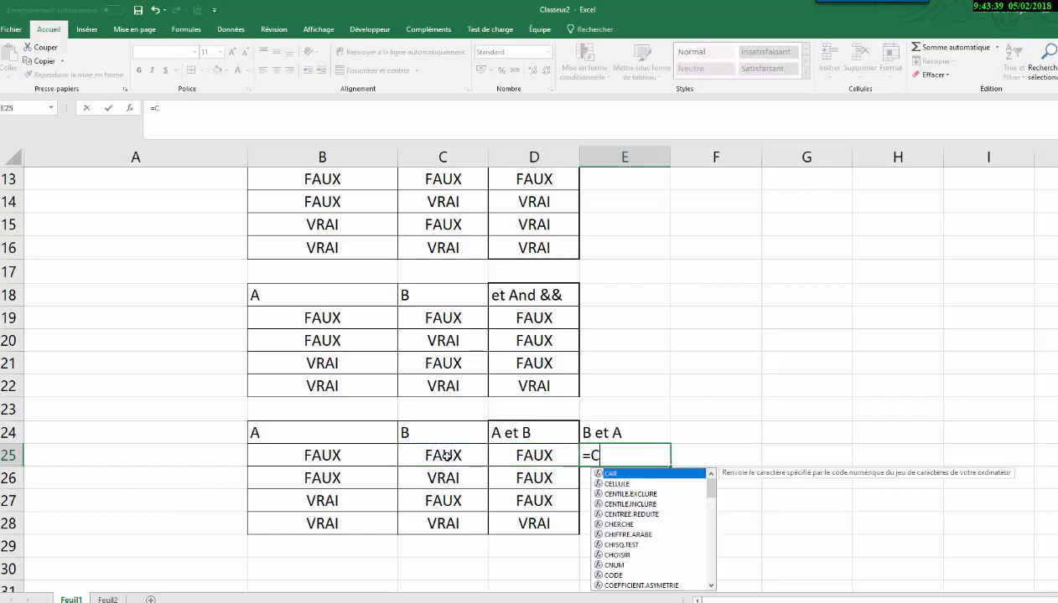
pyautogui.write('et(')
pyautogui.click(444, 455)
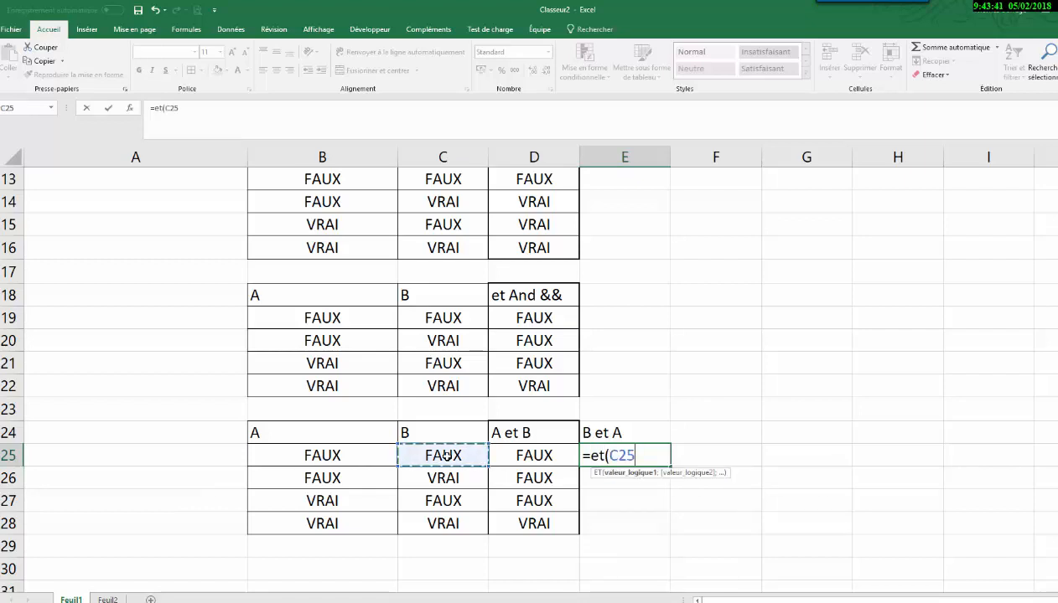
pyautogui.write(';')
pyautogui.click(285, 454)
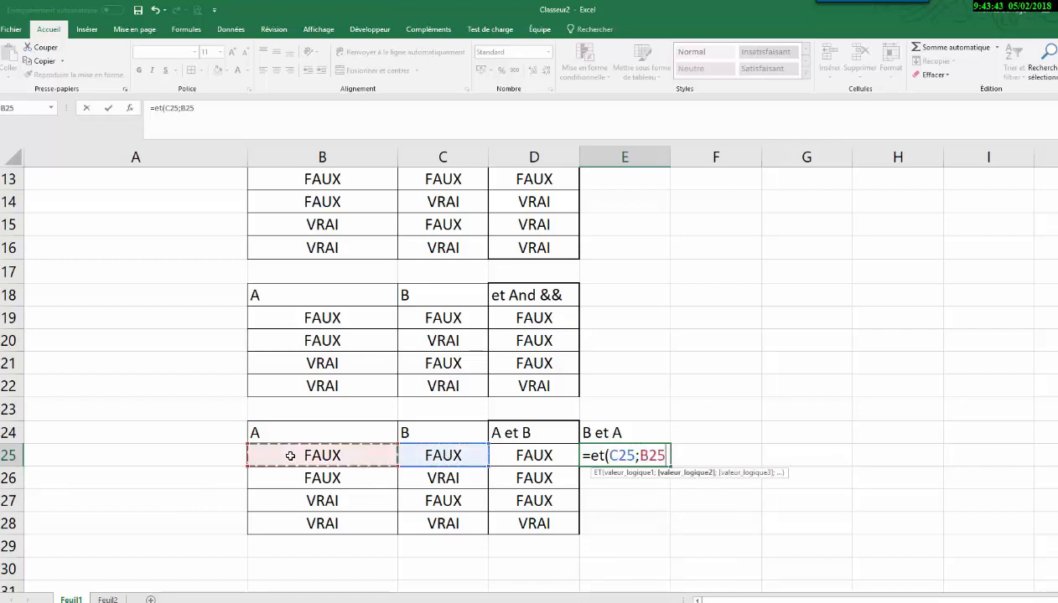
pyautogui.write(')')
pyautogui.press('Return')
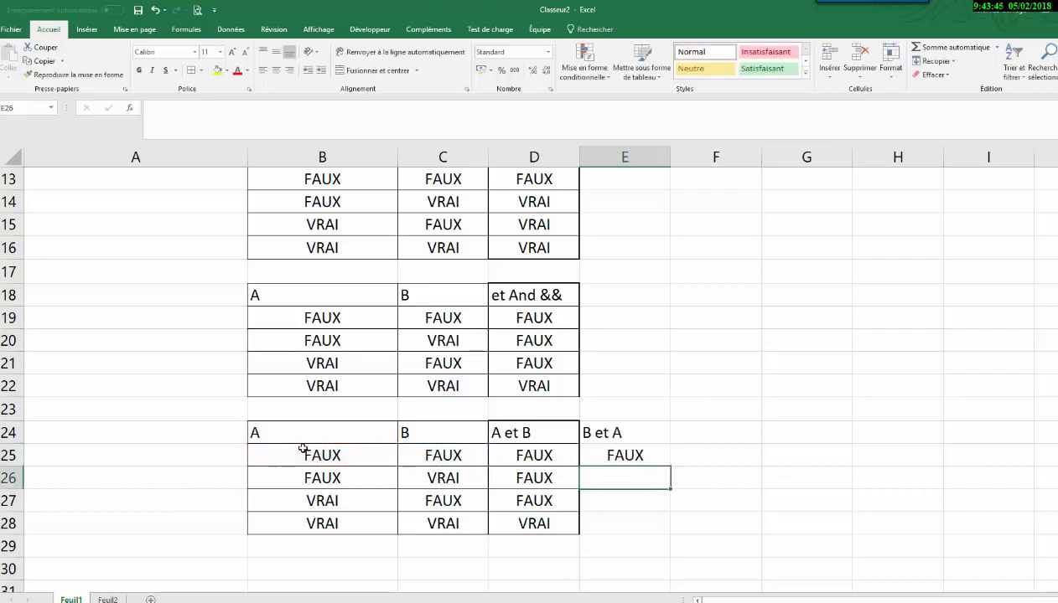
# - Fill the E25 formula down to E28 and select D25:E28 to compare both result columns
pyautogui.click(614, 452)
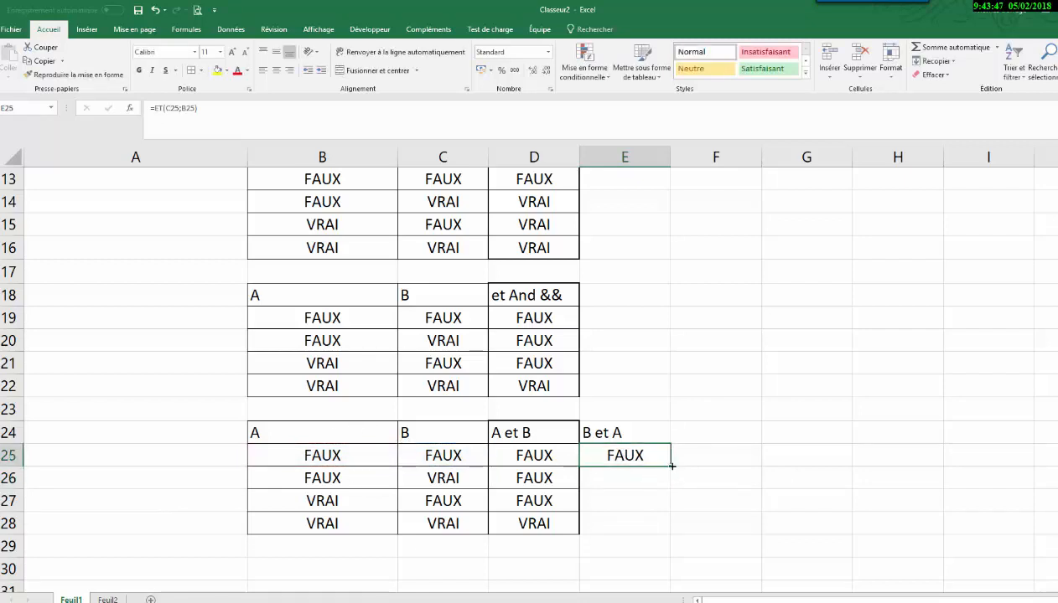
pyautogui.moveTo(672, 466); pyautogui.dragTo(671, 535)
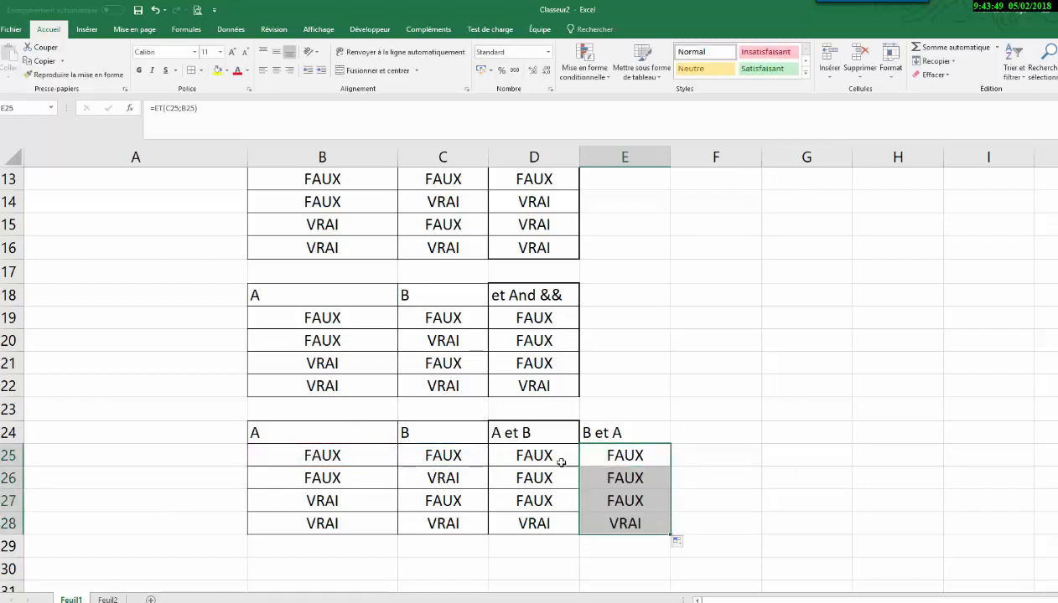
pyautogui.moveTo(544, 453); pyautogui.dragTo(614, 513)
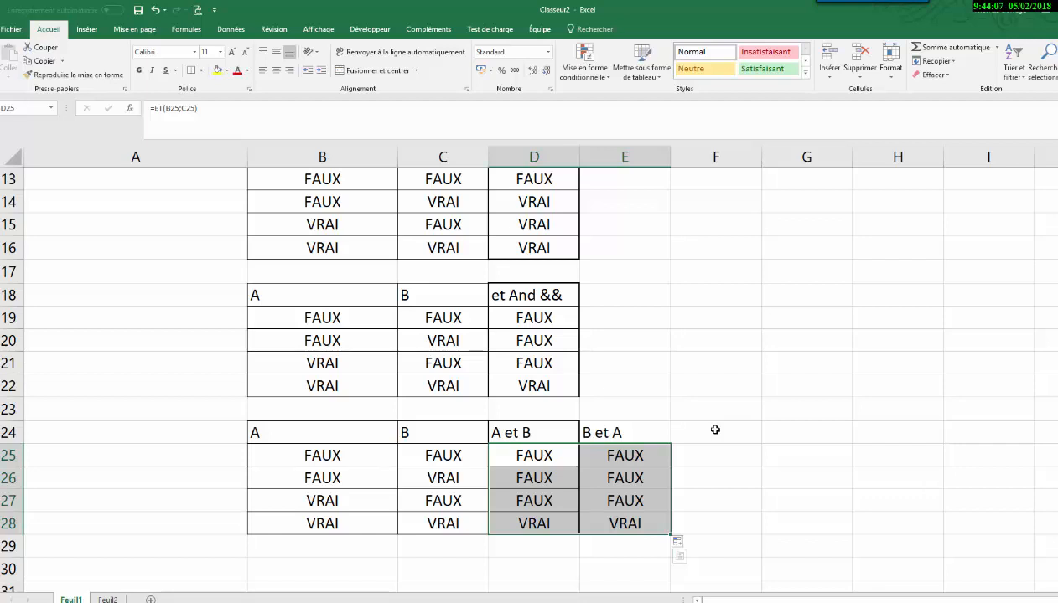
# - Add the "+" notation before "||" in the OR table header in D12
pyautogui.scroll(4, 715, 430)
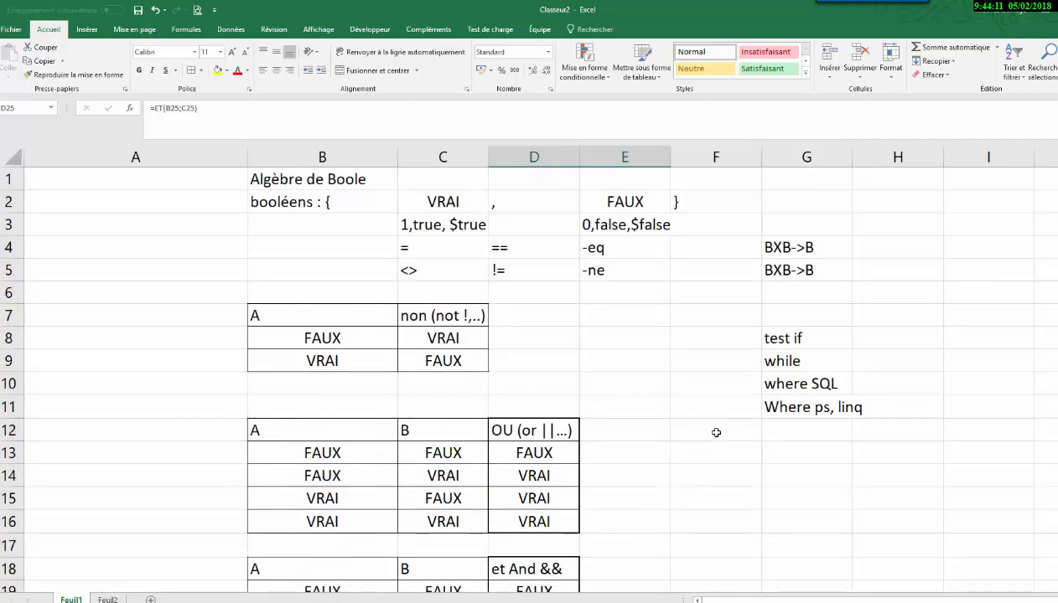
pyautogui.scroll(-2, 716, 432)
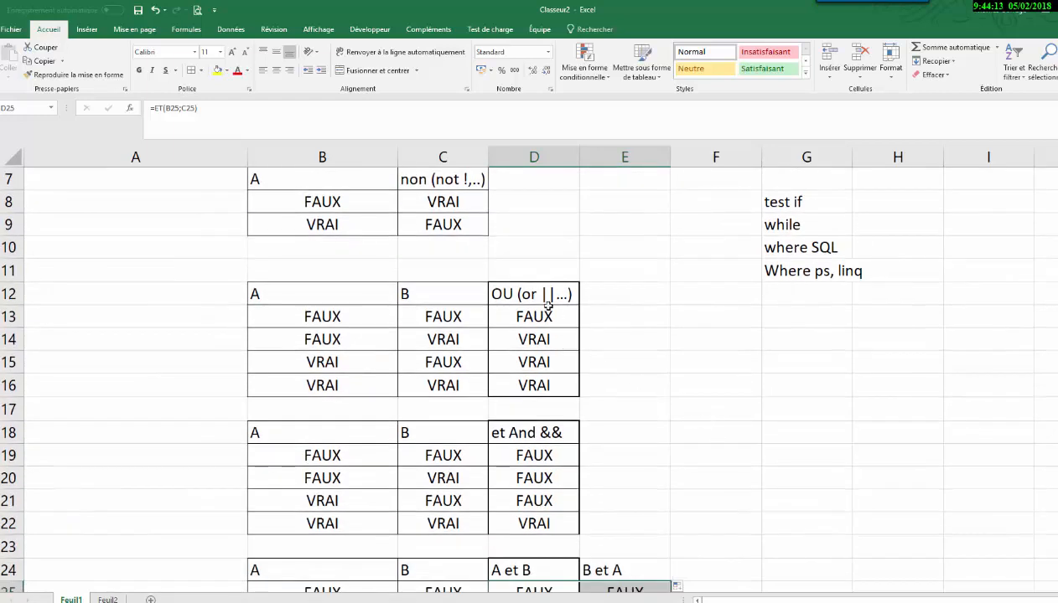
pyautogui.doubleClick(544, 294)
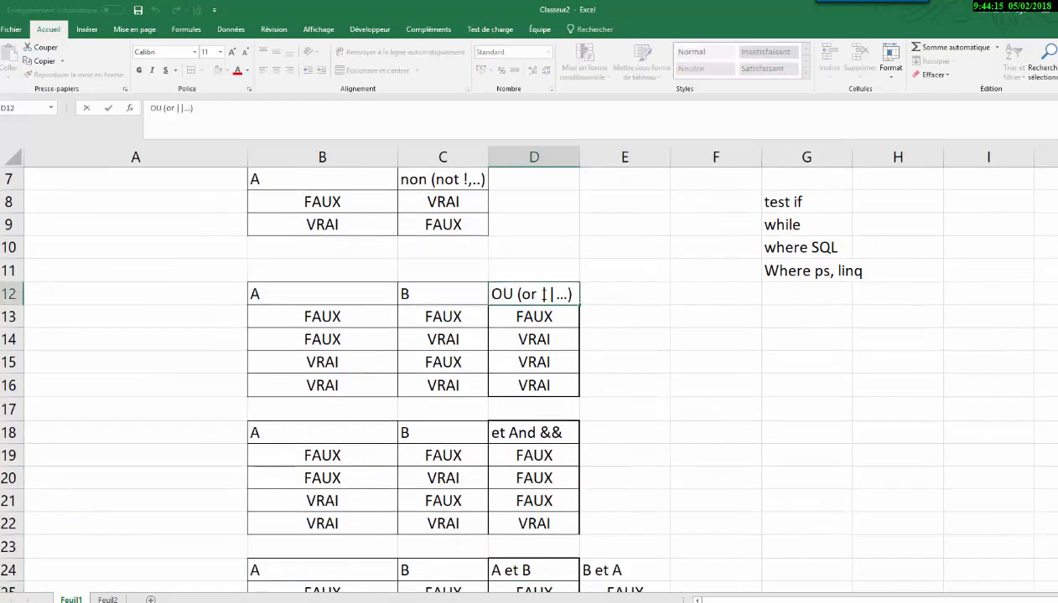
pyautogui.write('+')
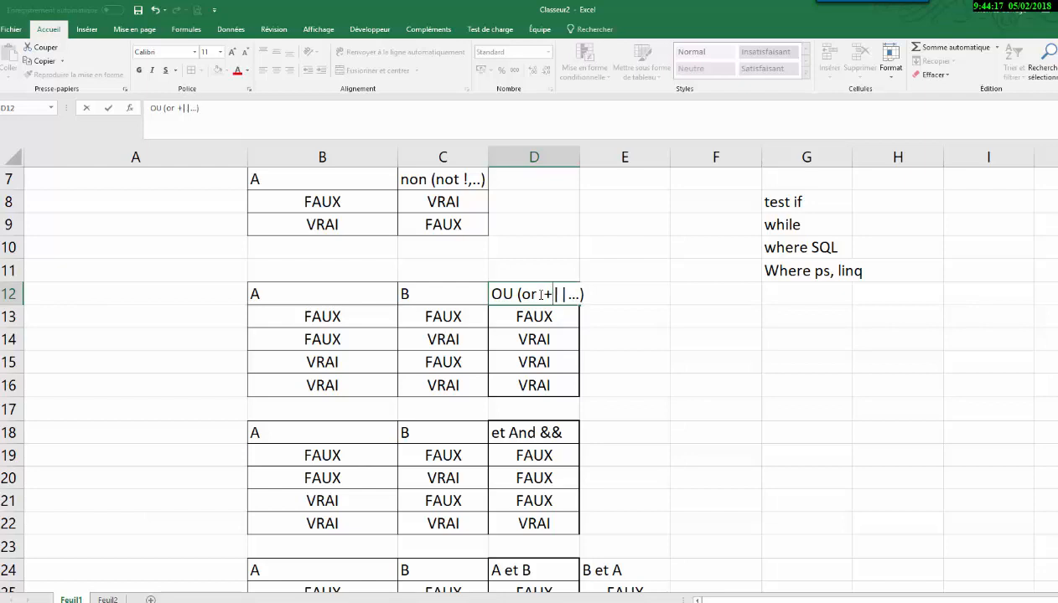
pyautogui.press('Return')
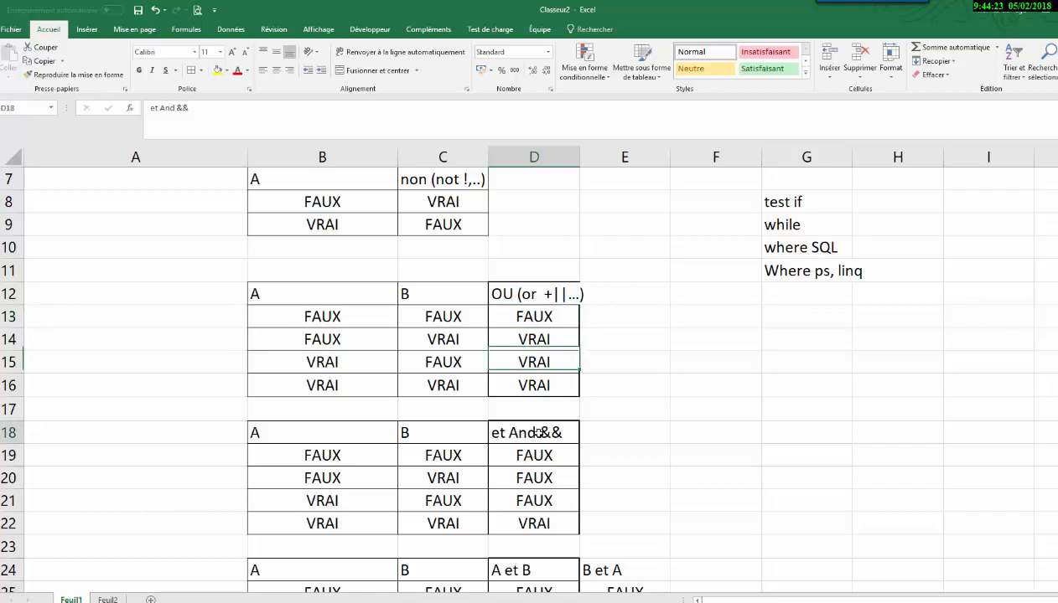
# - Add the "." notation before "&&" in the AND table header in D18
pyautogui.doubleClick(535, 432)
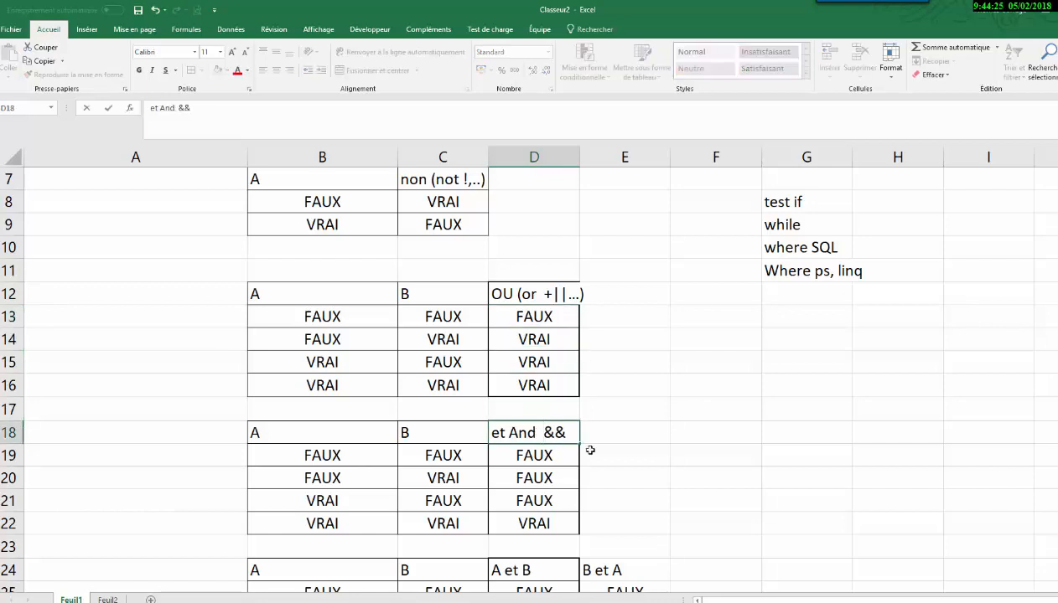
pyautogui.write('.')
pyautogui.press('Return')
pyautogui.click(448, 181)
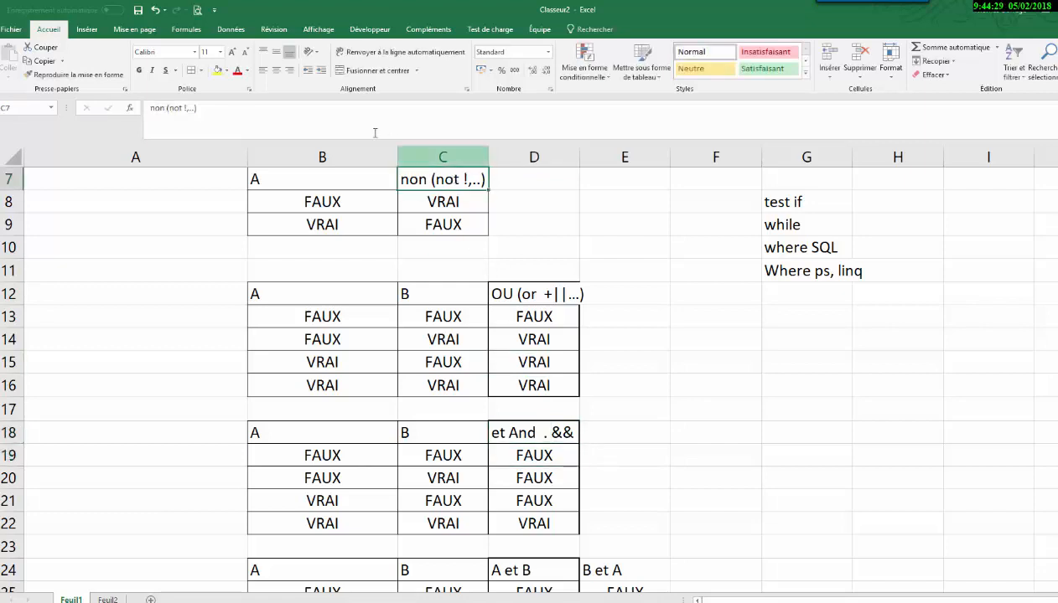
pyautogui.click(216, 112)
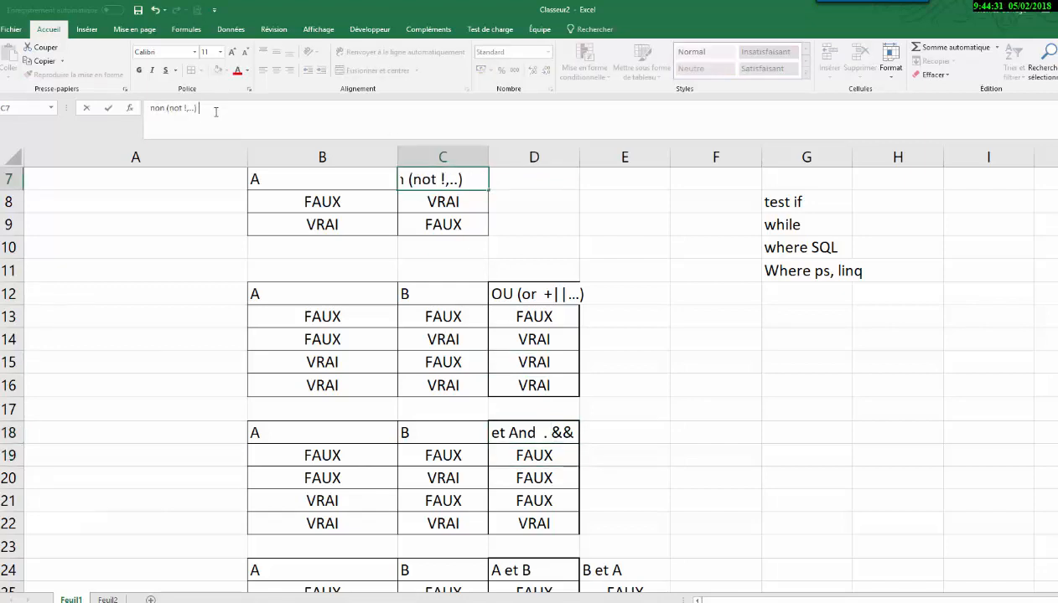
pyautogui.write('^')
pyautogui.press('BackSpace')
pyautogui.press('BackSpace')
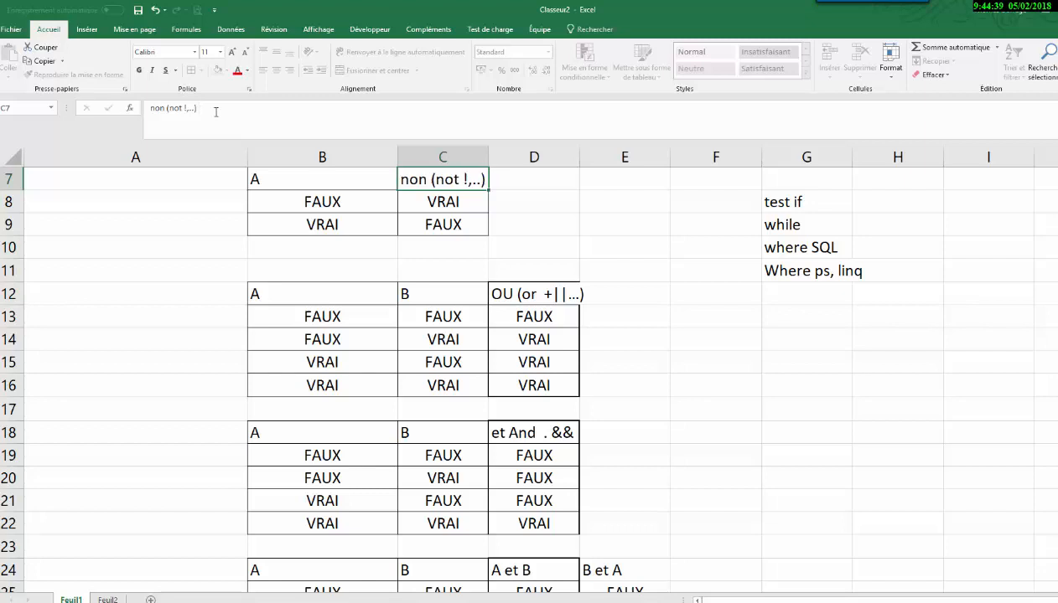
pyautogui.press('Return')
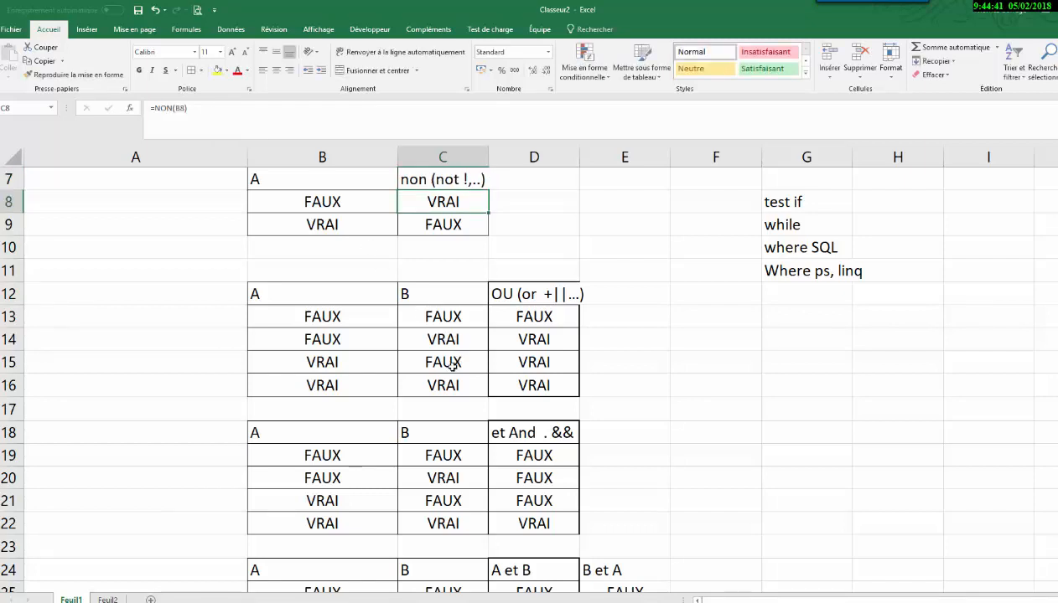
# - Label the table comparing "A et B" with "B et A" by entering "commutativité" in A24
pyautogui.scroll(-4, 451, 367)
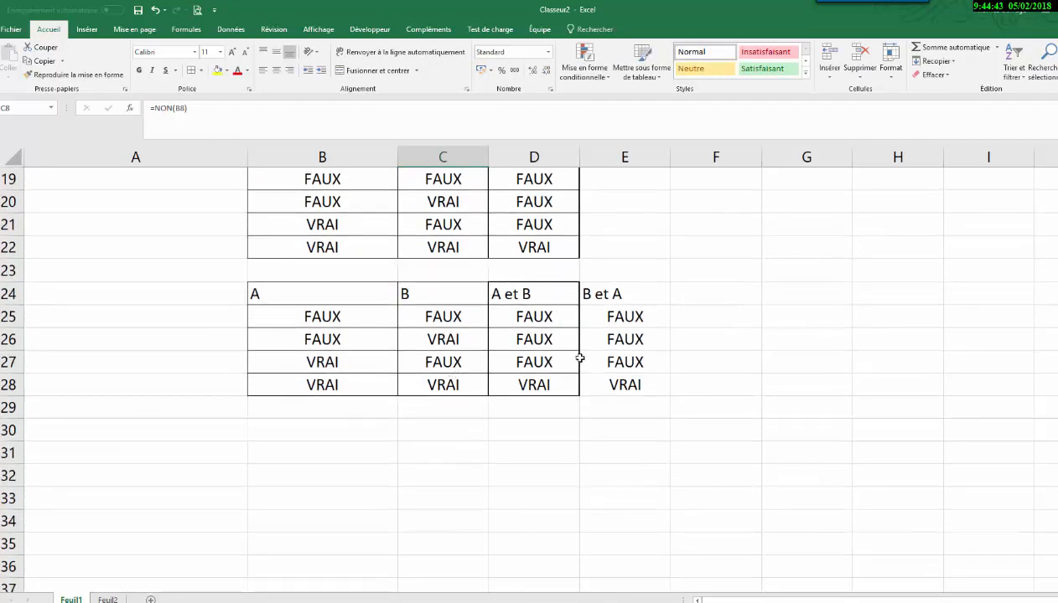
pyautogui.moveTo(613, 289); pyautogui.dragTo(627, 382)
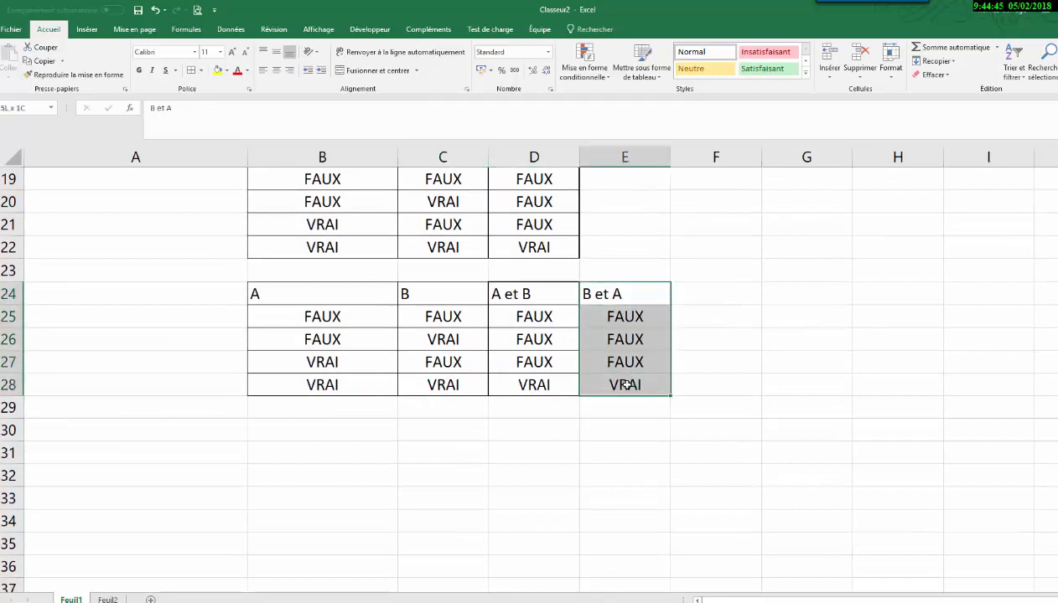
pyautogui.click(663, 429)
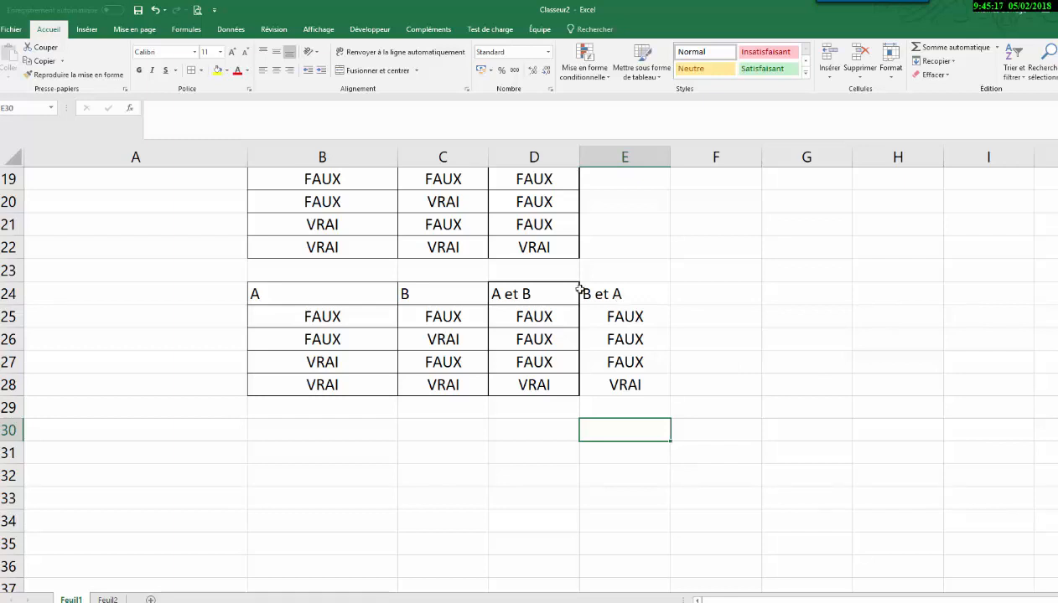
pyautogui.click(83, 284)
pyautogui.write('co')
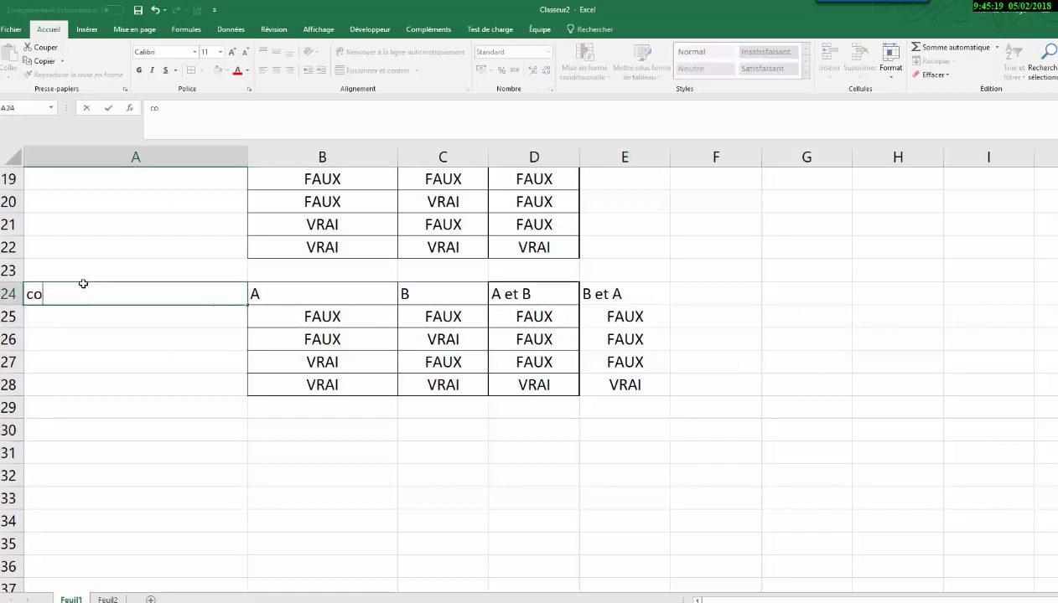
pyautogui.write('mmutativité')
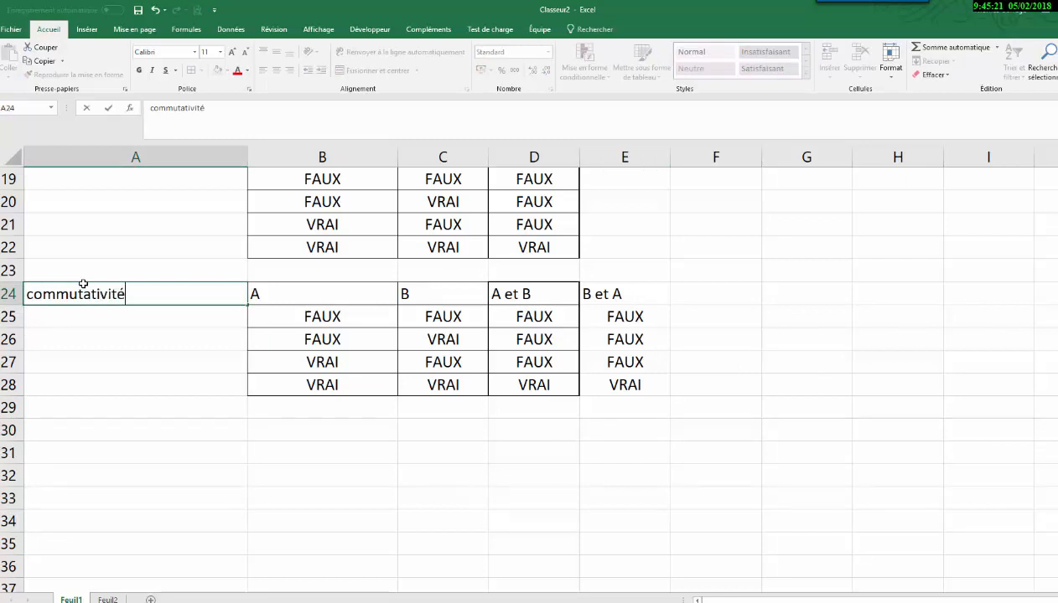
pyautogui.press('Return')
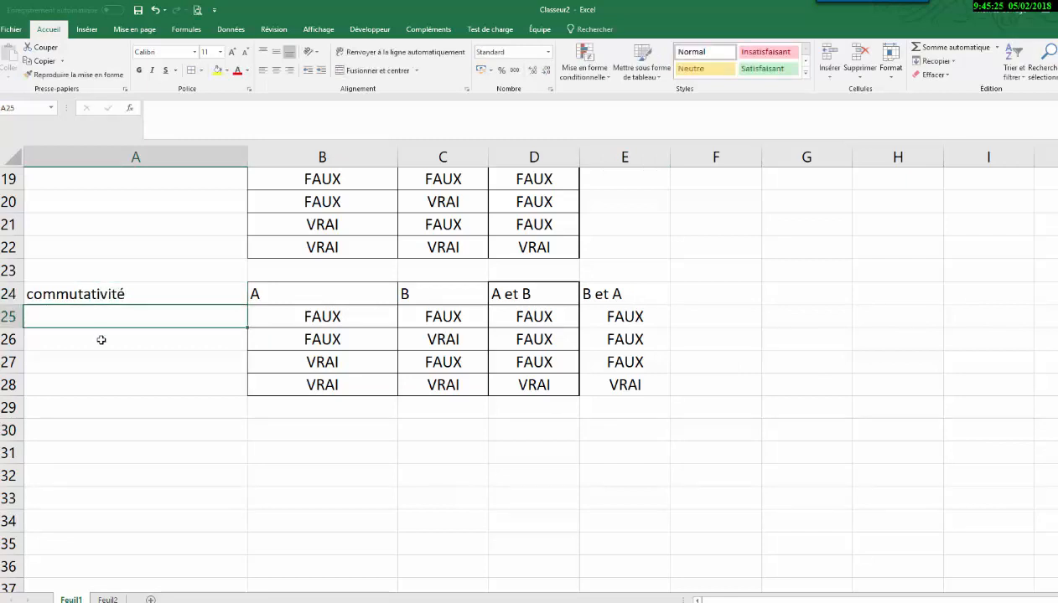
# - Enter the label "associativité" in A30, below the commutativity table
pyautogui.click(82, 429)
pyautogui.write('associat')
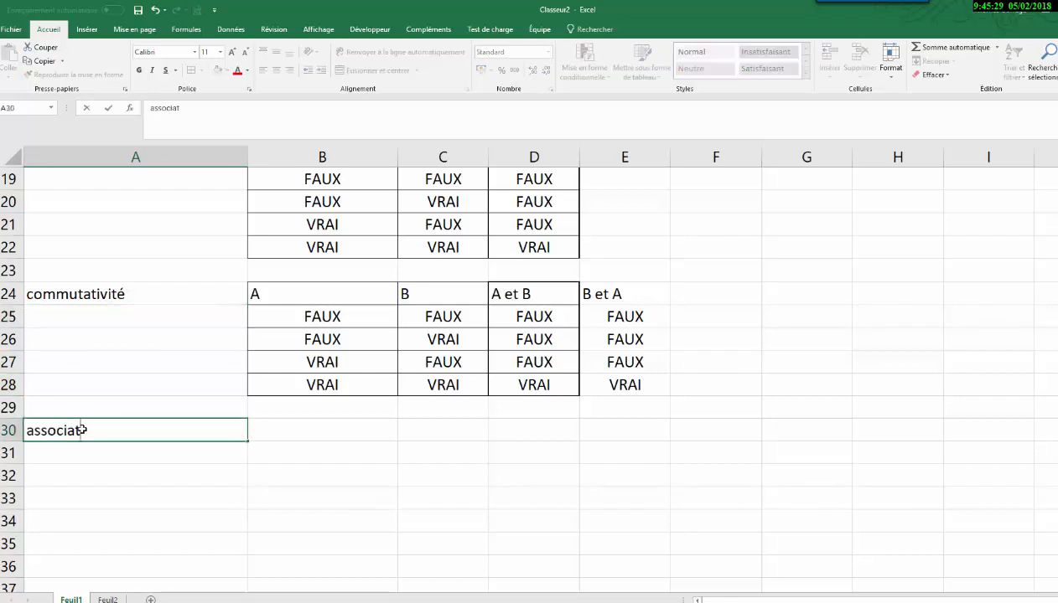
pyautogui.write('ivité')
pyautogui.click(317, 481)
# - Copy the three-variable truth values in D2:F9 of Feuil2 and paste them into Feuil1 starting at B30
pyautogui.click(107, 600)
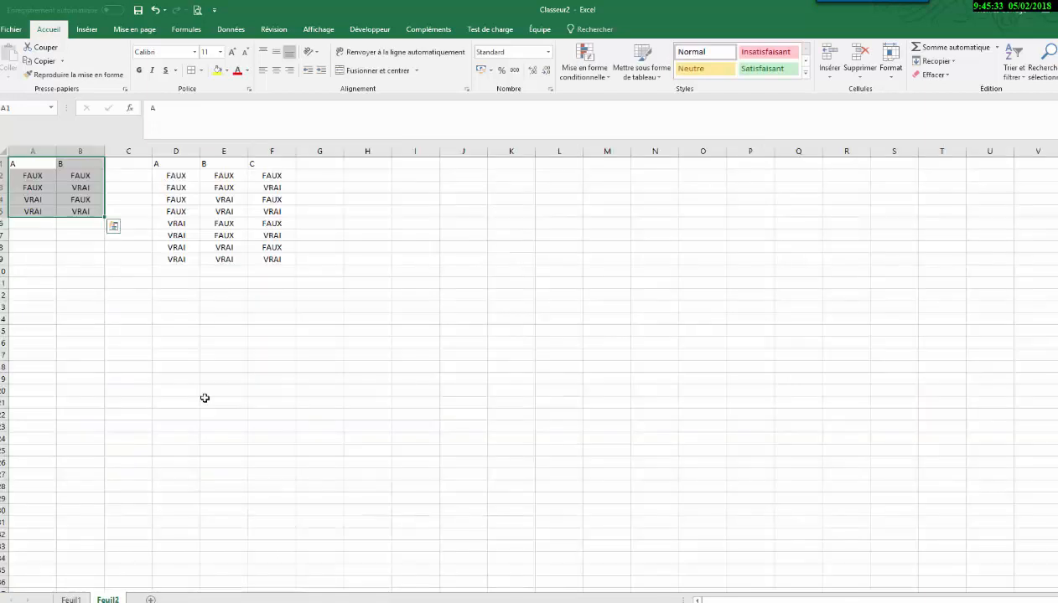
pyautogui.moveTo(176, 174); pyautogui.dragTo(275, 258)
pyautogui.hotkey('ctrl', 'c')
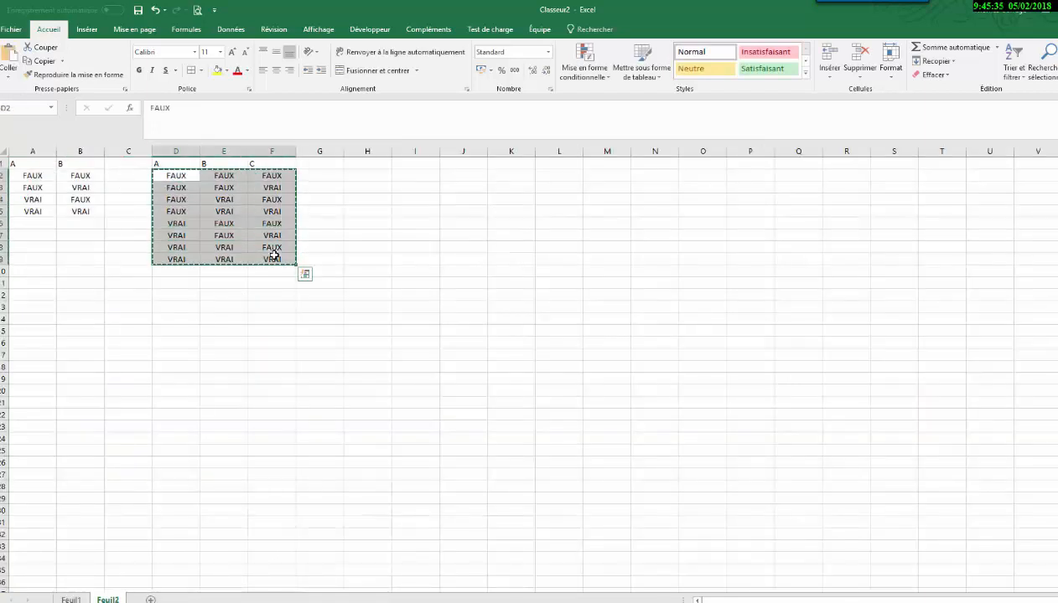
pyautogui.click(72, 600)
pyautogui.click(295, 431)
pyautogui.hotkey('ctrl', 'v')
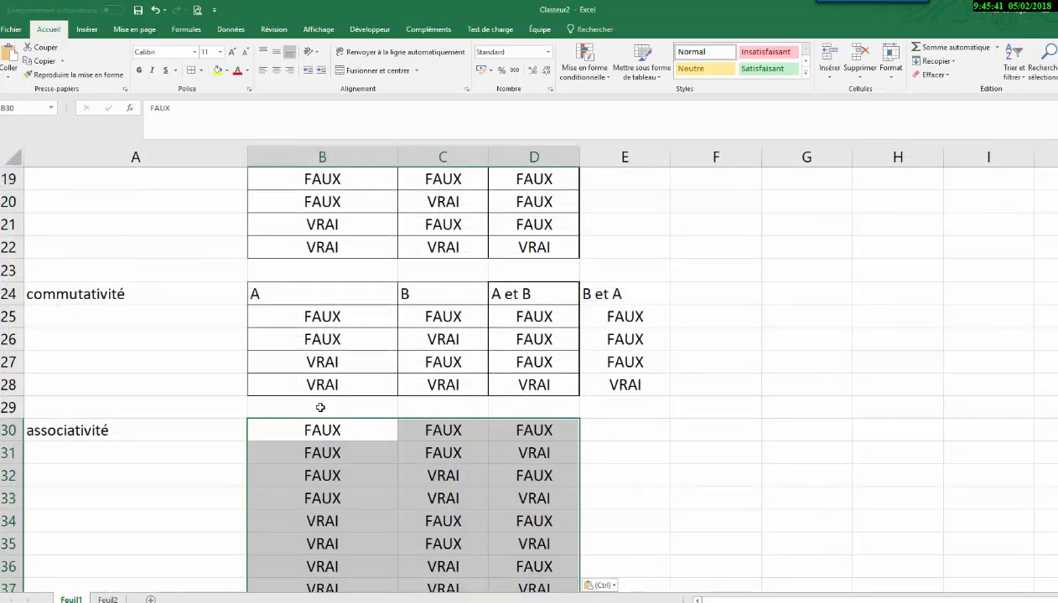
# - Insert blank cells at B30:D30, shifting the pasted truth values down
pyautogui.moveTo(306, 426); pyautogui.dragTo(522, 429)
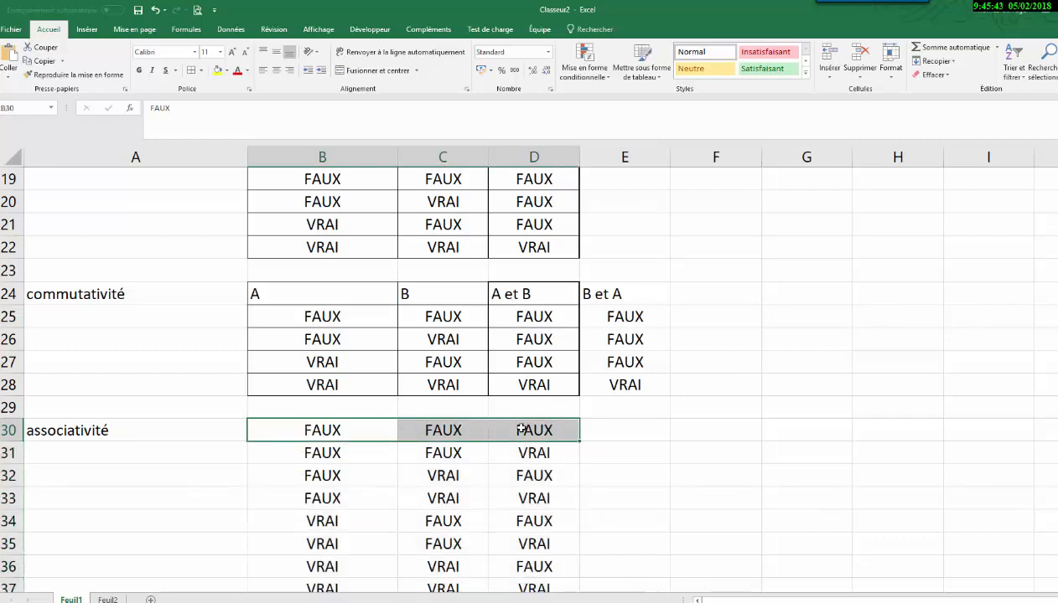
pyautogui.rightClick(523, 430)
pyautogui.click(556, 272)
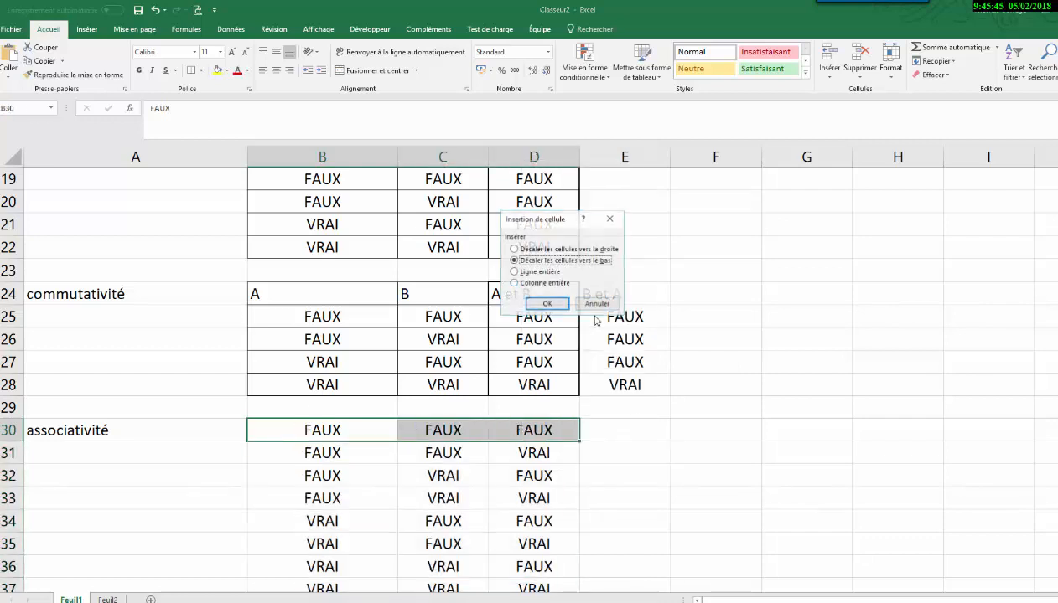
pyautogui.click(545, 304)
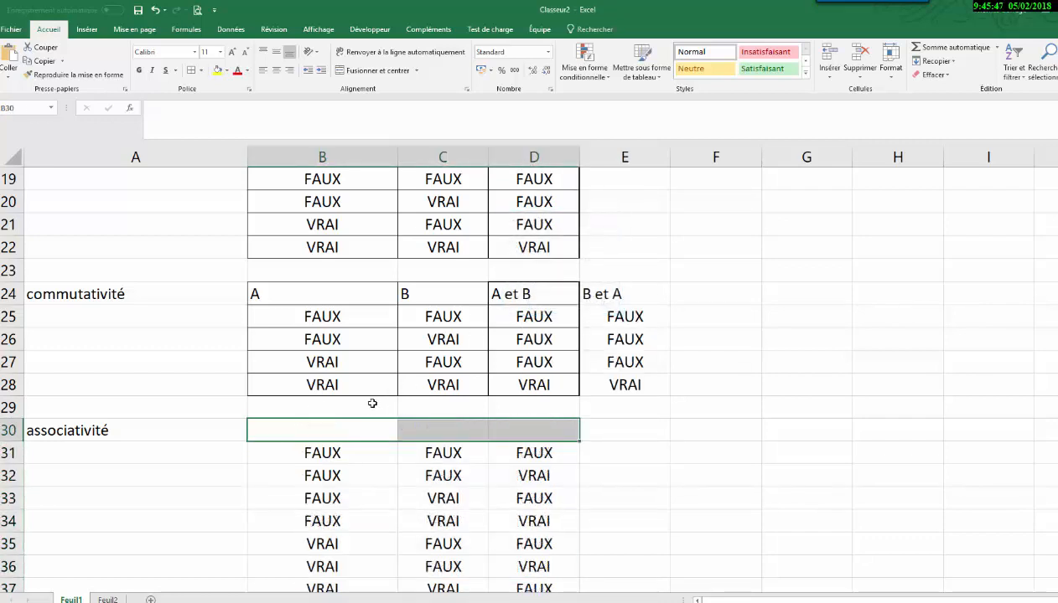
# - Enter the column headers A, B and C in B30, C30 and D30 of the associativity table
pyautogui.click(350, 425)
pyautogui.write('A')
pyautogui.press('Tab')
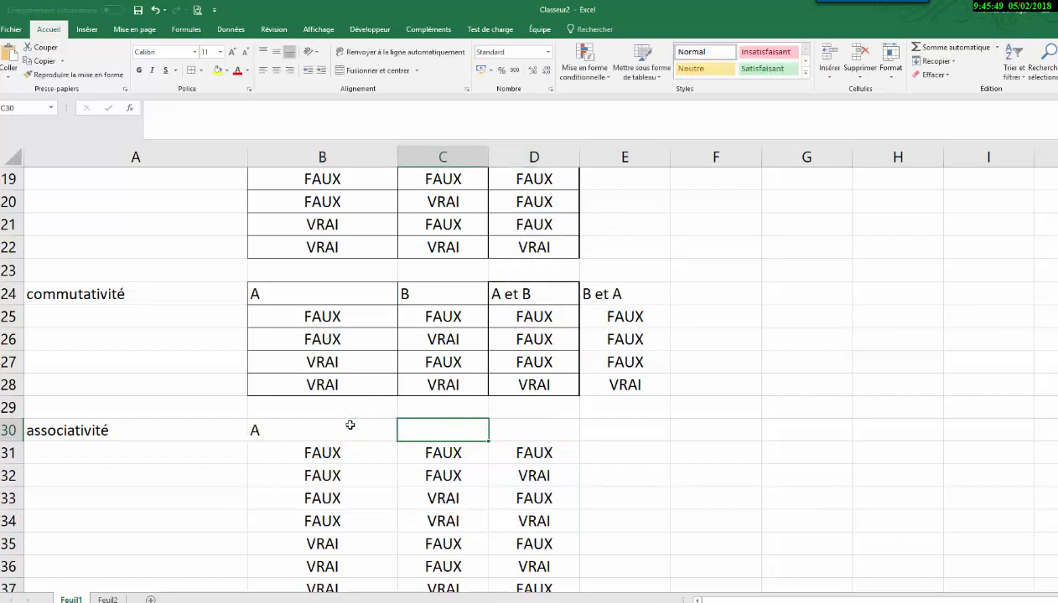
pyautogui.write('B')
pyautogui.press('Tab')
pyautogui.write('C')
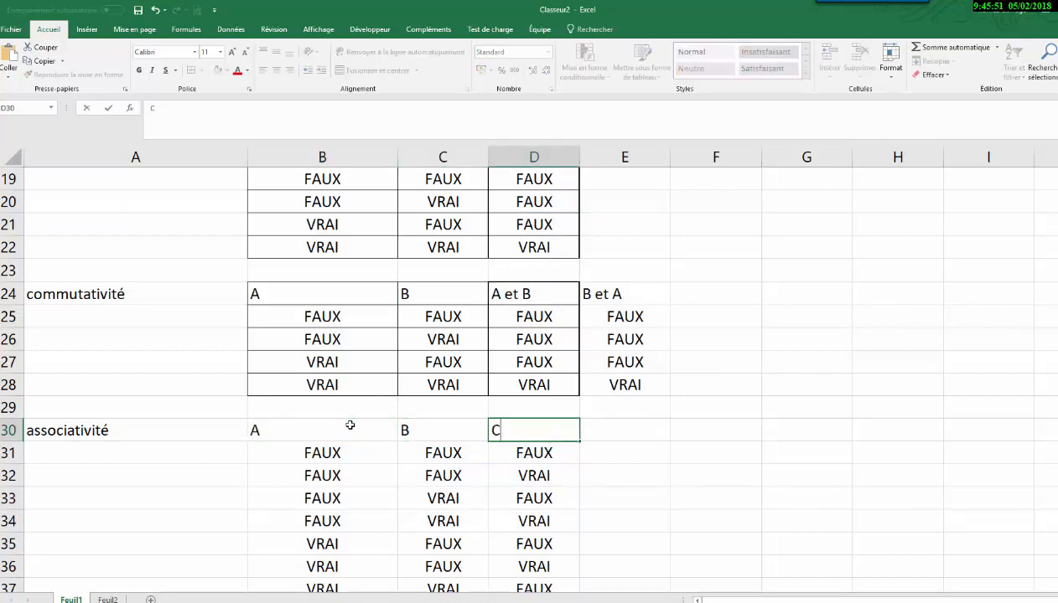
pyautogui.press('Tab')
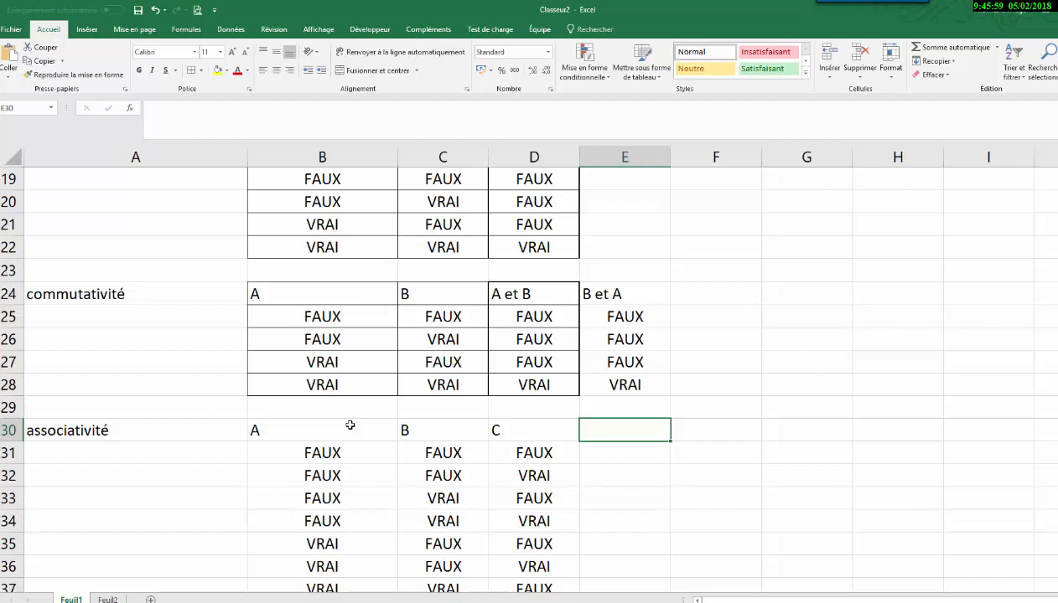
# - Enter the headers "A ou (B ou C)" in E30 and "(A ou B) ou C" in F30
pyautogui.write('A ou ')
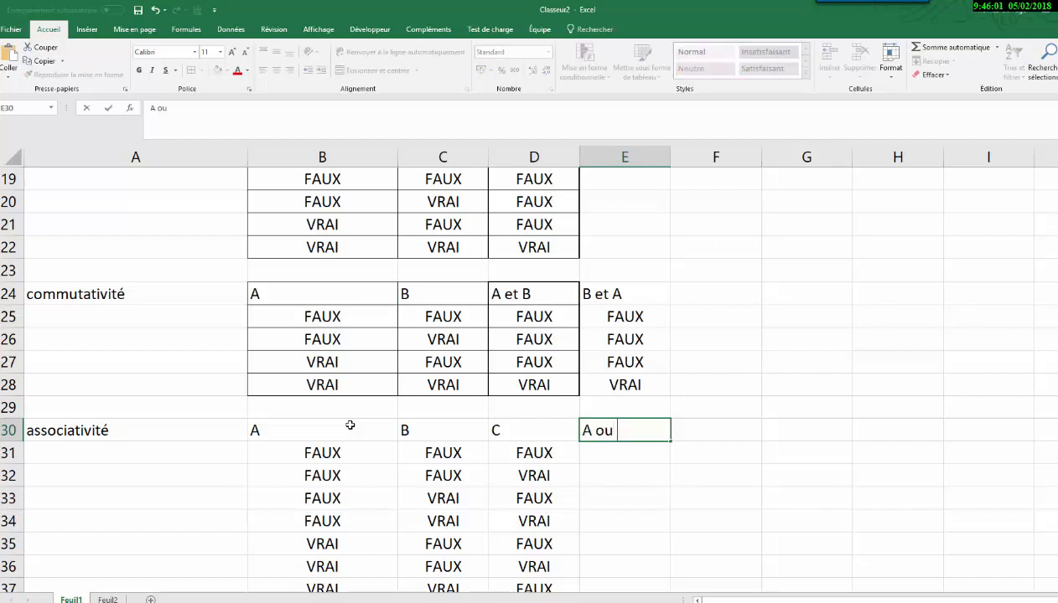
pyautogui.write('(B ouc')
pyautogui.press('BackSpace')
pyautogui.write('C)')
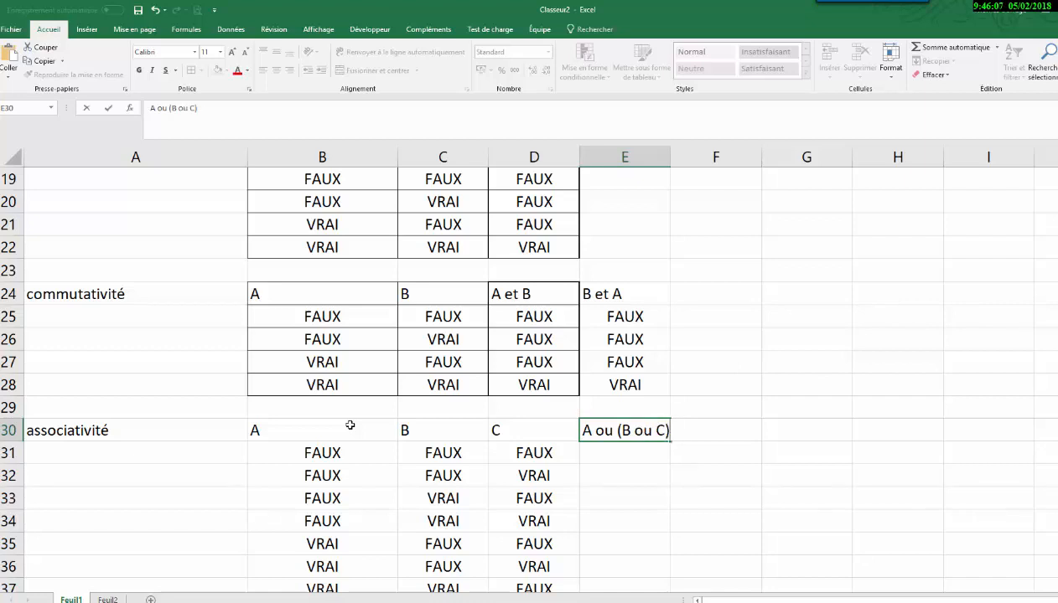
pyautogui.press('Return')
pyautogui.click(728, 425)
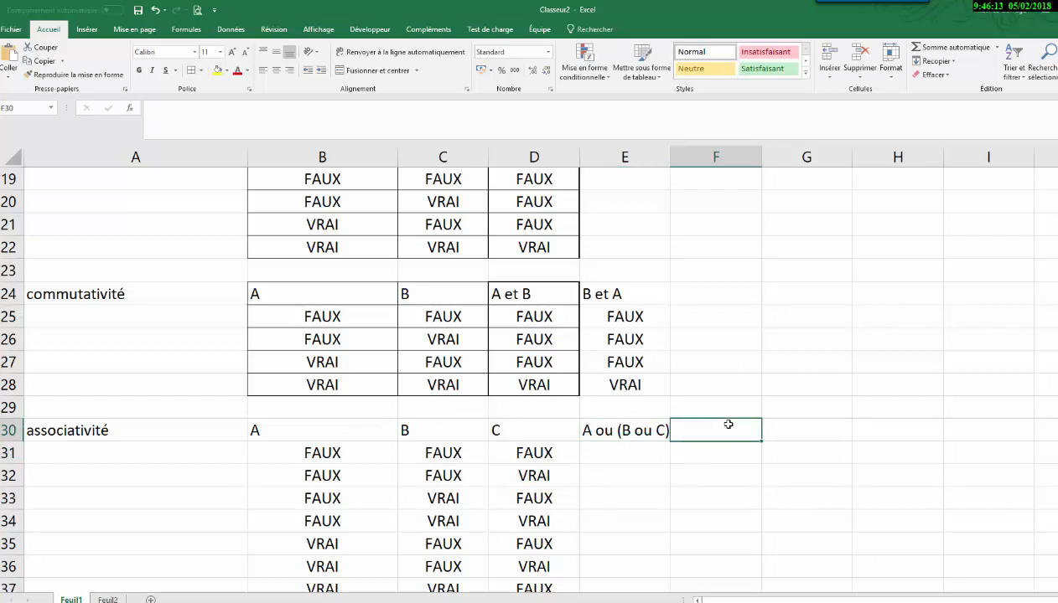
pyautogui.write('(')
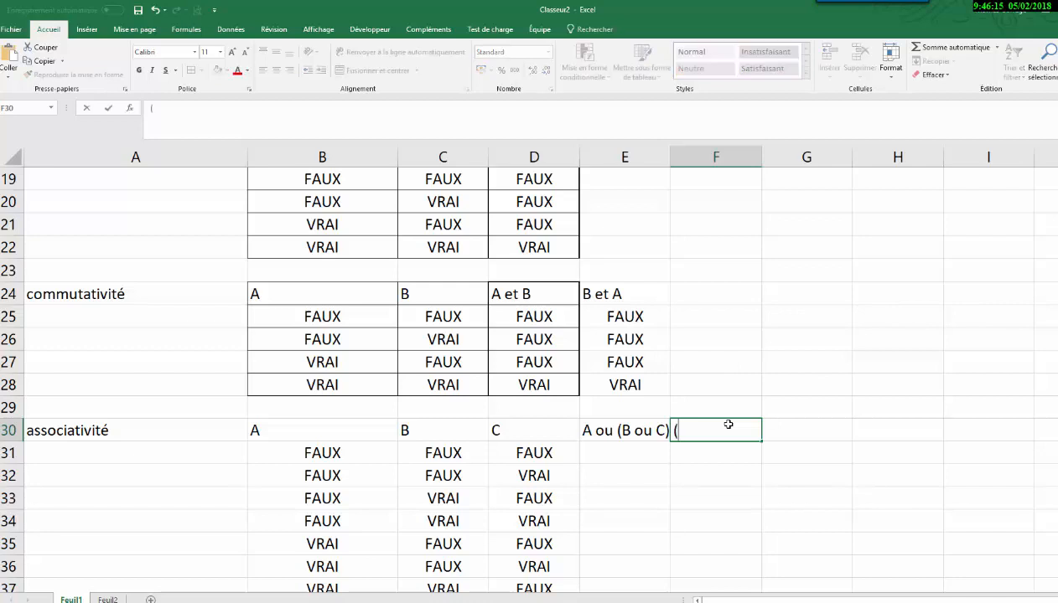
pyautogui.write('A ou B) ou C')
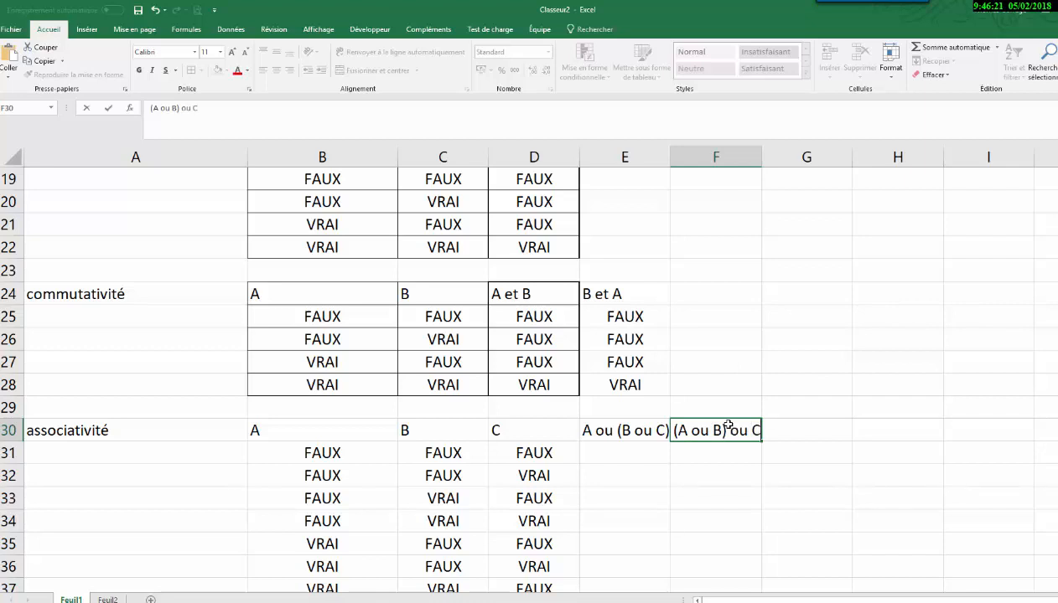
pyautogui.press('Return')
# - Enter the formula =ou(B31;ou(C31;D31)) in E31 under "A ou (B ou C)"
pyautogui.click(633, 453)
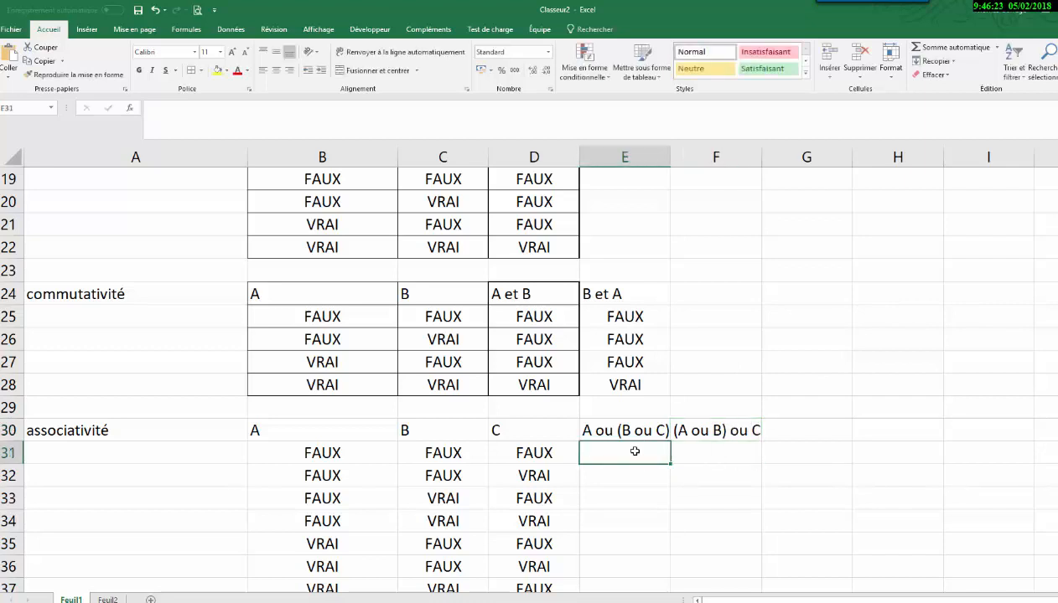
pyautogui.write('=')
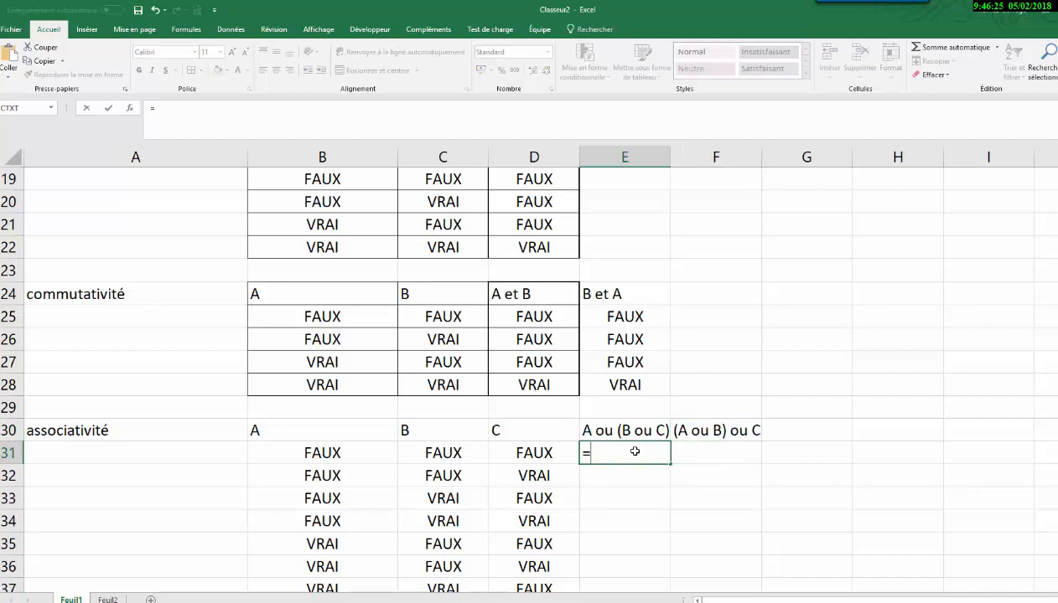
pyautogui.write('ou(')
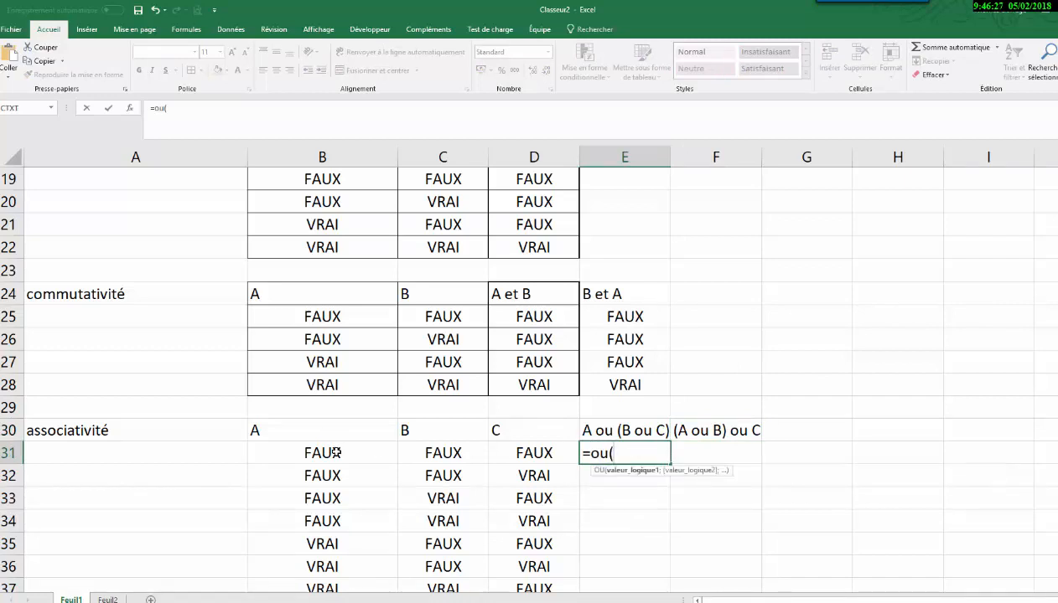
pyautogui.click(336, 452)
pyautogui.write(';ou')
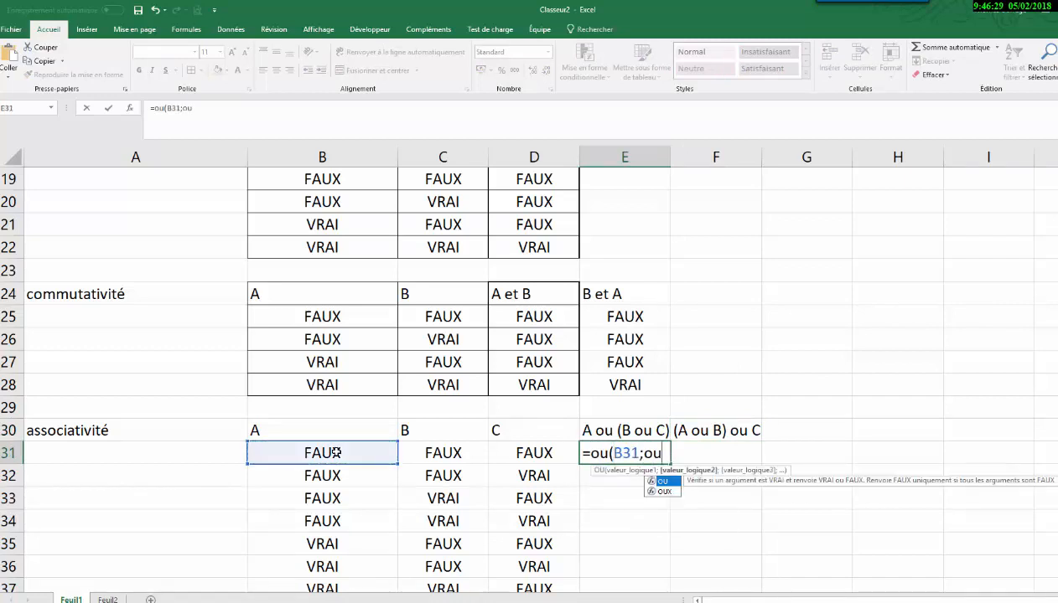
pyautogui.write('(')
pyautogui.click(441, 453)
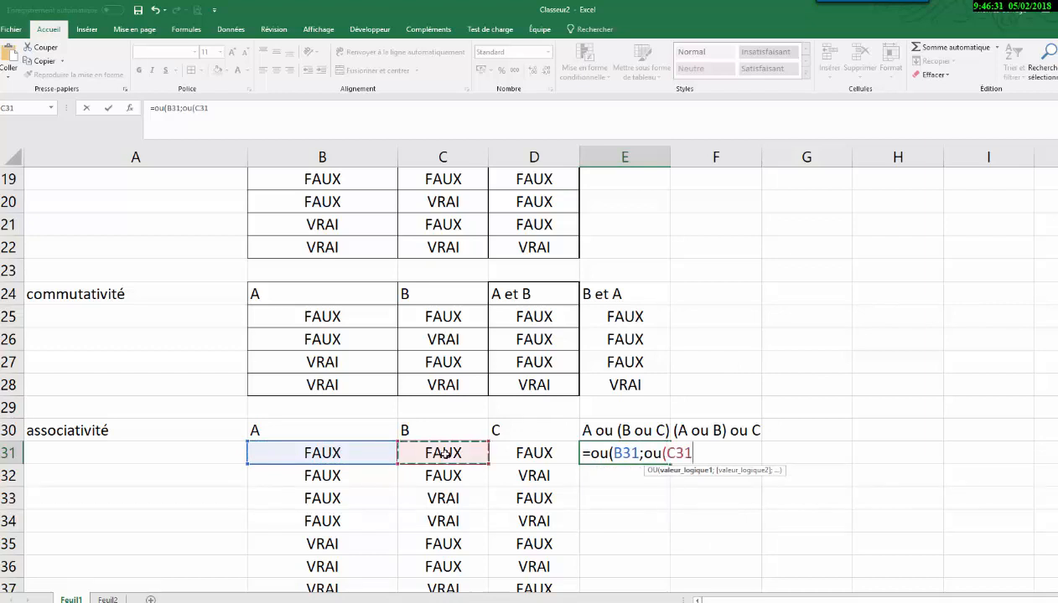
pyautogui.write(';')
pyautogui.click(520, 453)
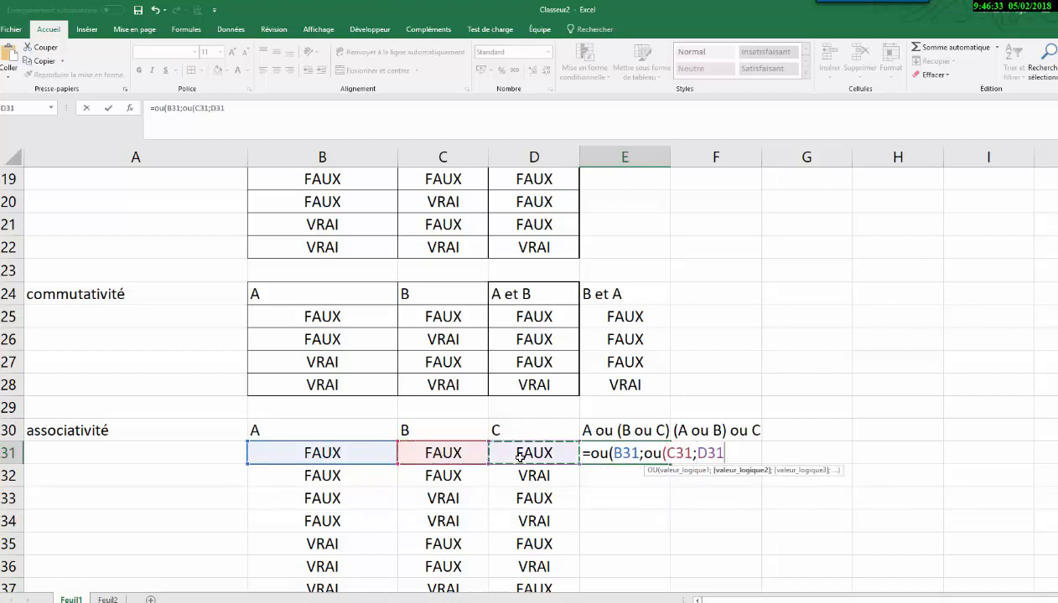
pyautogui.write('))')
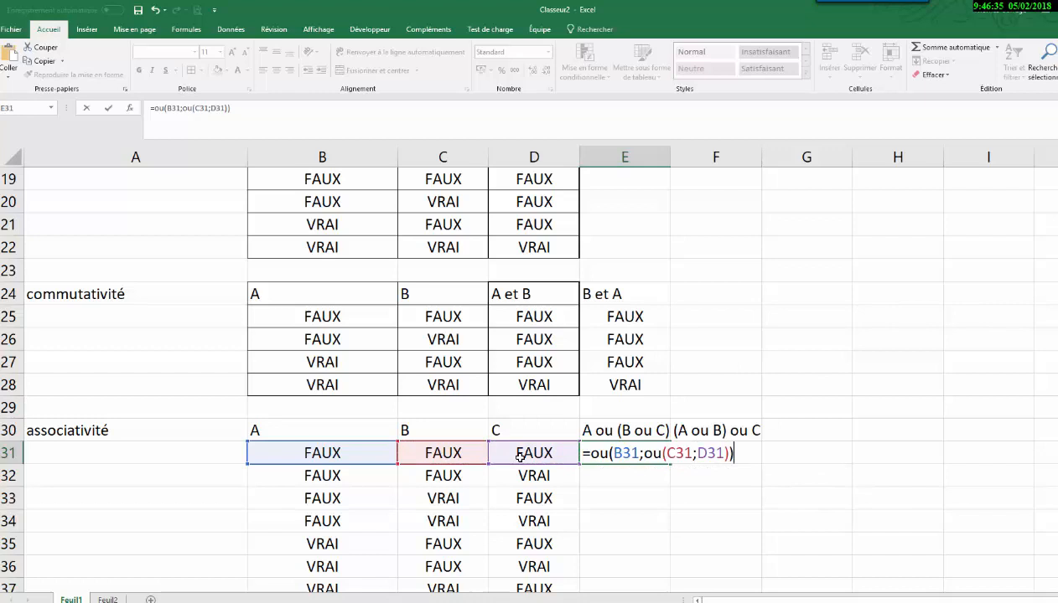
pyautogui.press('Return')
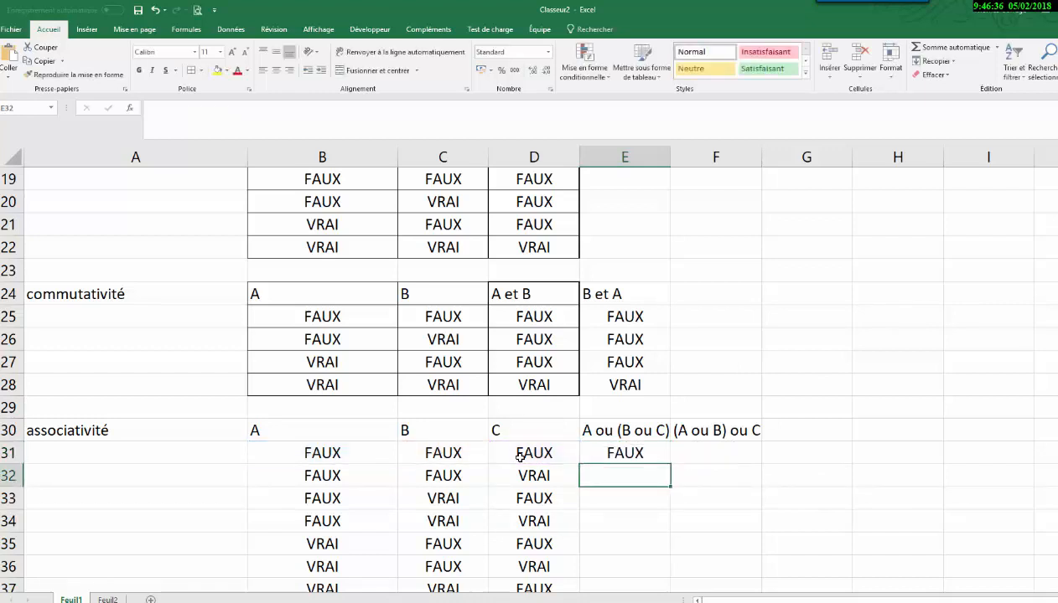
# - Enter the formula =ou(ou(B31;C31);D31) in F31 and fill E31:F31 down to row 38
pyautogui.click(745, 457)
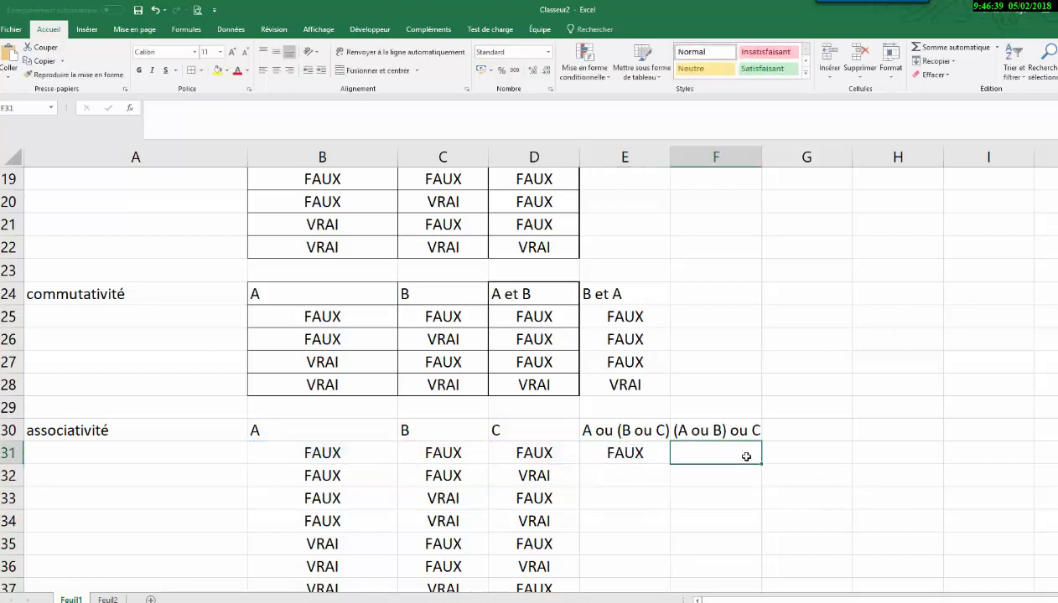
pyautogui.write('=')
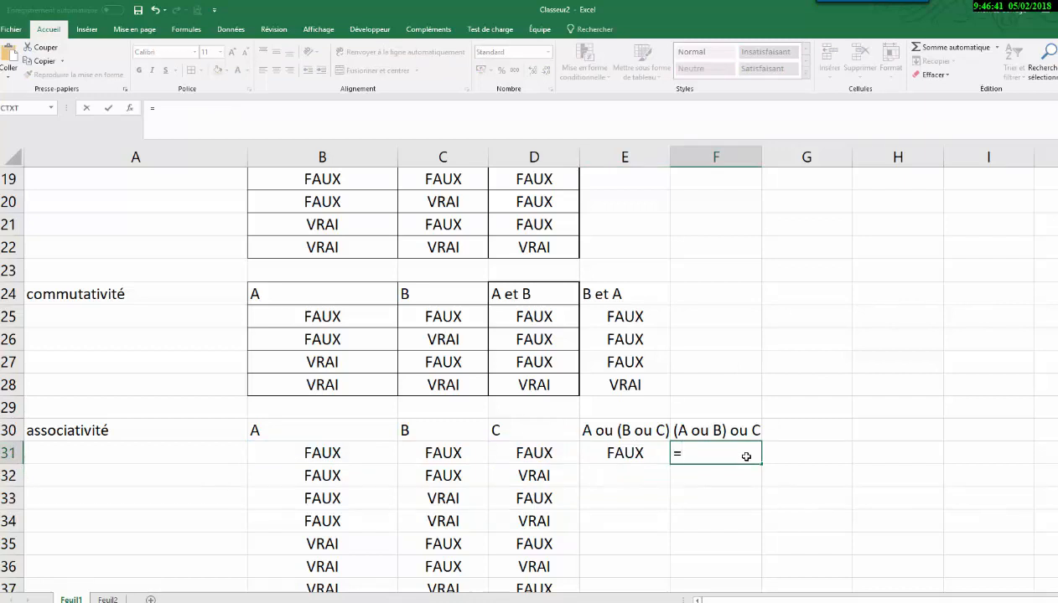
pyautogui.write('ou(')
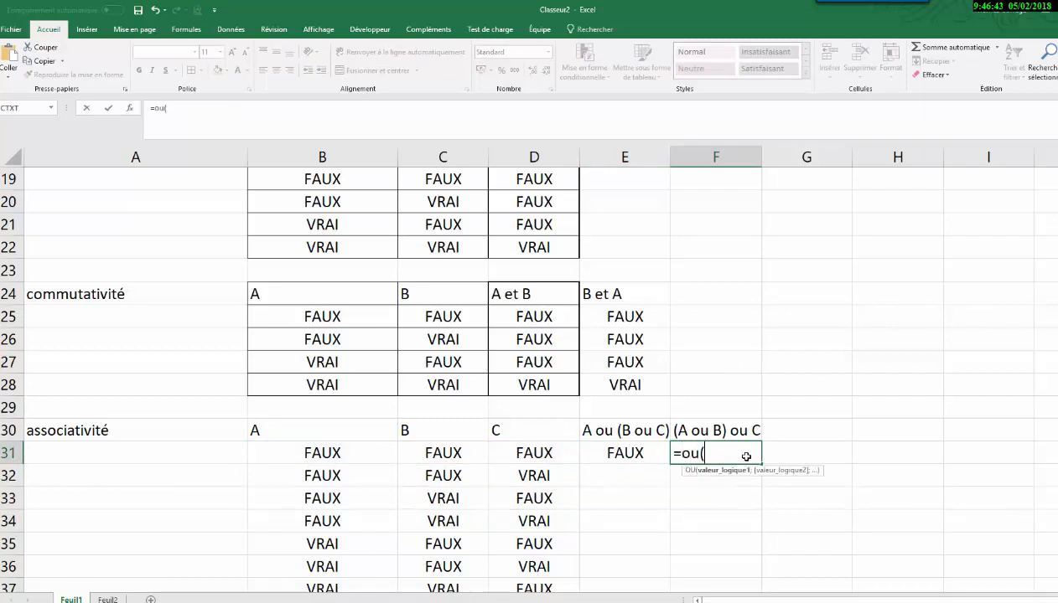
pyautogui.write('ou(')
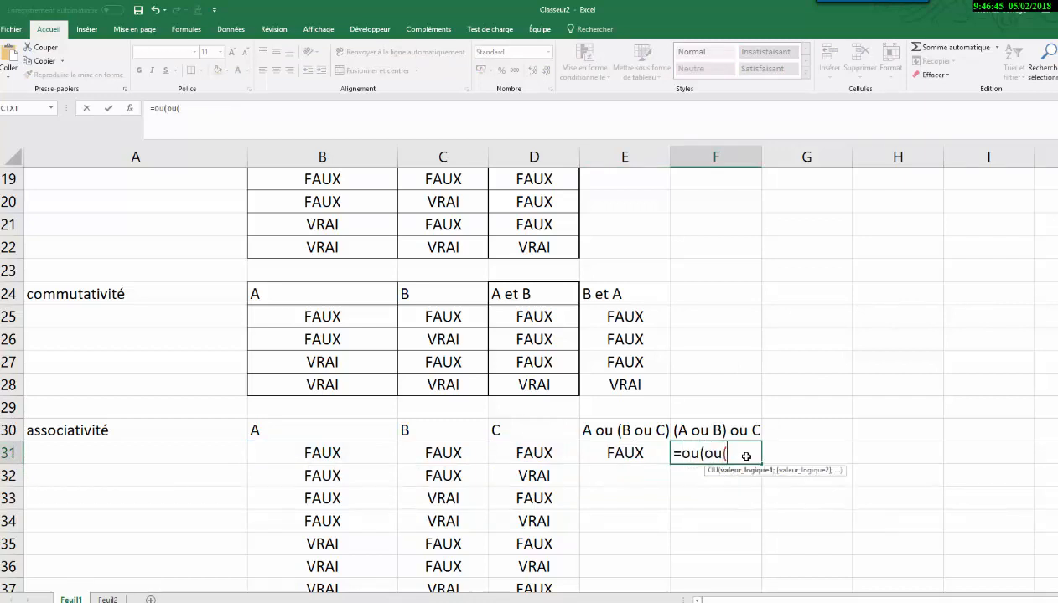
pyautogui.click(352, 454)
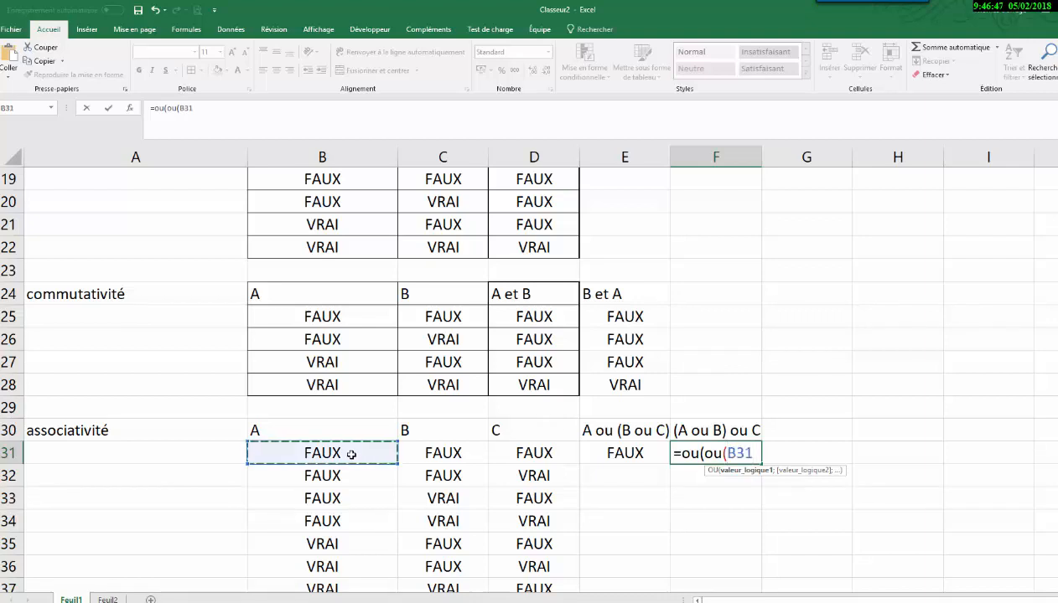
pyautogui.moveTo(352, 454); pyautogui.dragTo(407, 453)
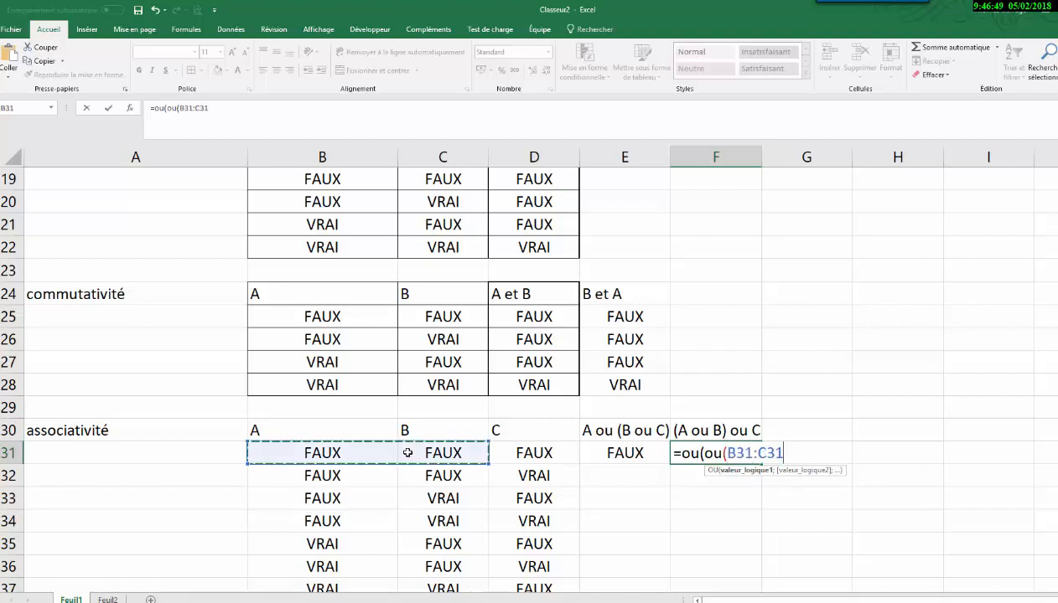
pyautogui.press('BackSpace')
pyautogui.press('BackSpace')
pyautogui.press('BackSpace')
pyautogui.press('BackSpace')
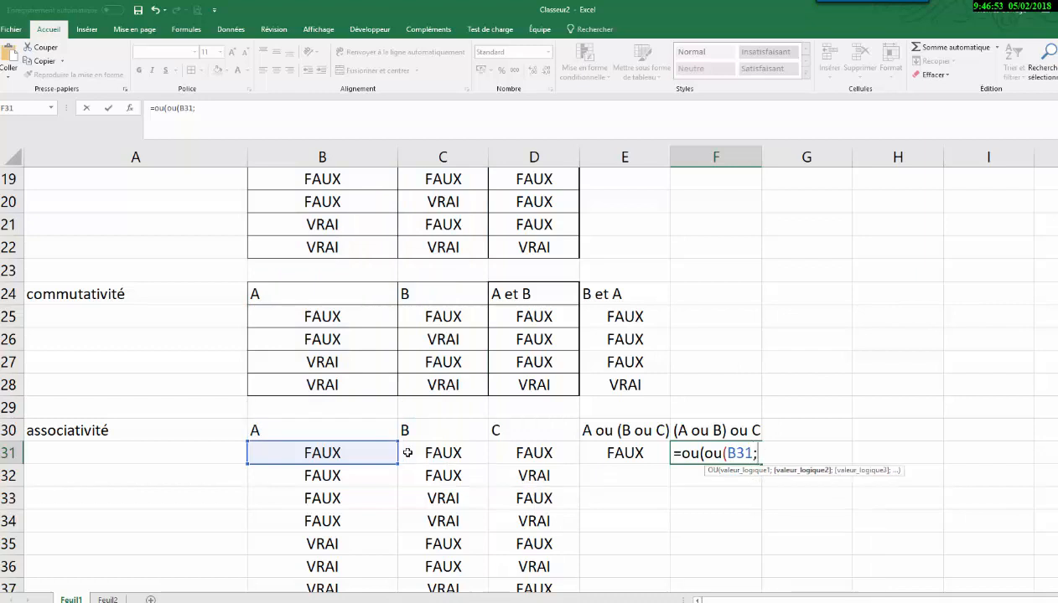
pyautogui.write(';')
pyautogui.click(431, 453)
pyautogui.write(')')
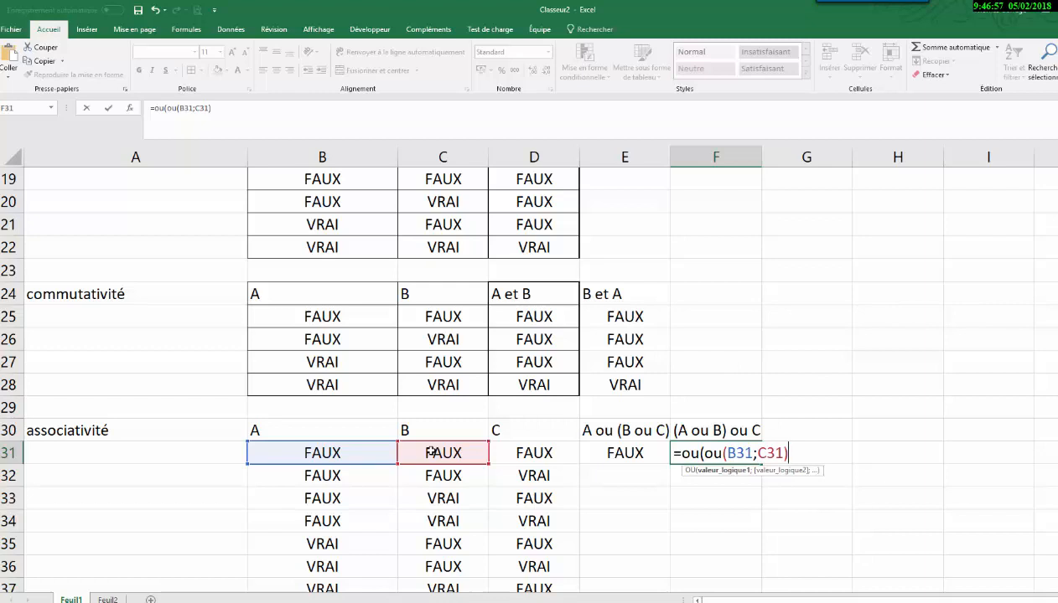
pyautogui.write(';')
pyautogui.click(538, 445)
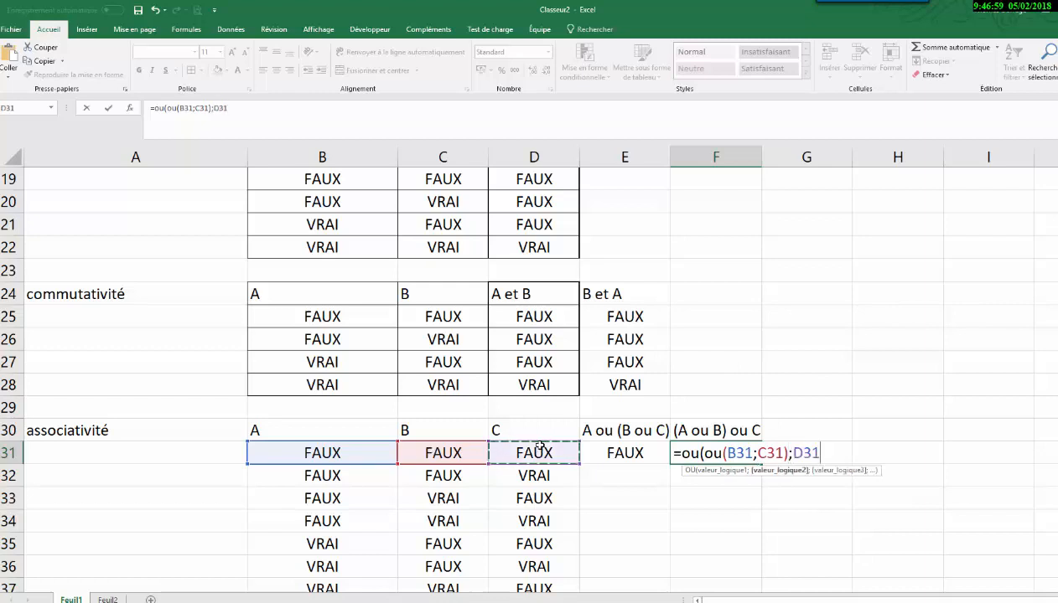
pyautogui.write(')')
pyautogui.press('Return')
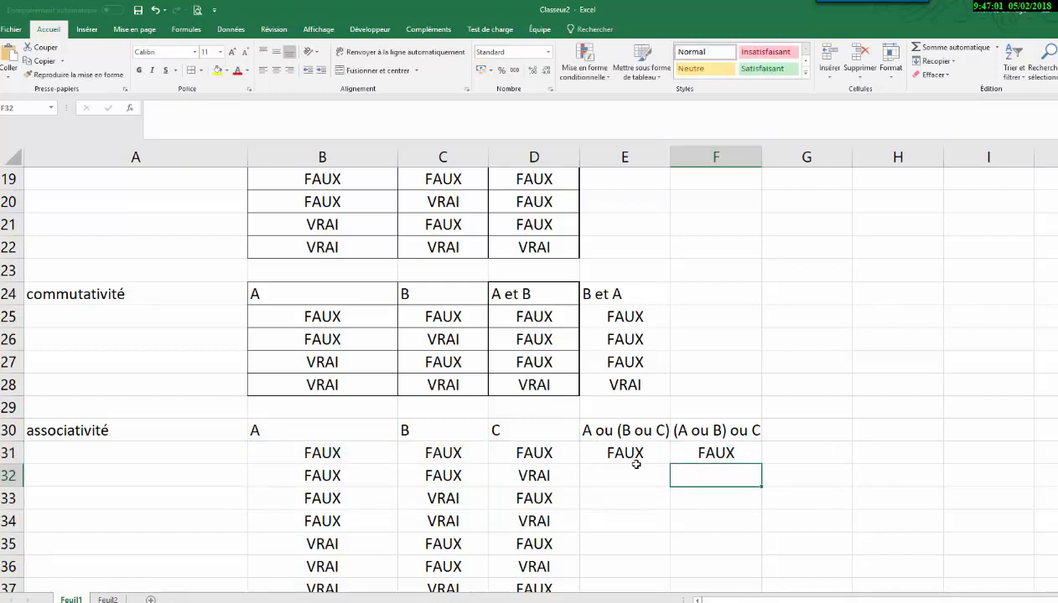
pyautogui.moveTo(636, 459); pyautogui.dragTo(746, 556)
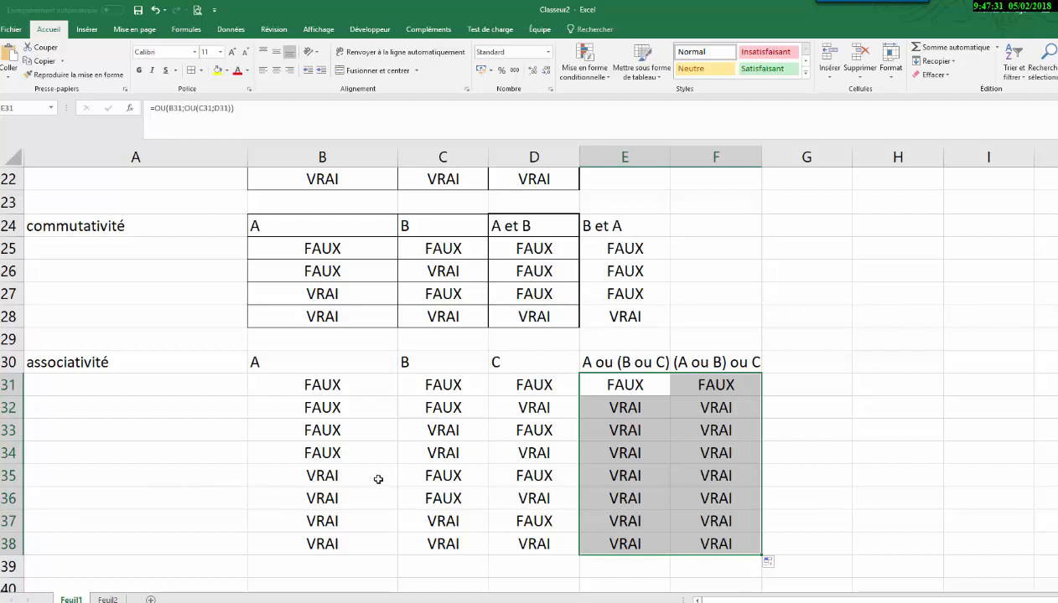
# - Enter the label "Loi Morgan" in A40 below the associativity table
pyautogui.scroll(-1, 294, 494)
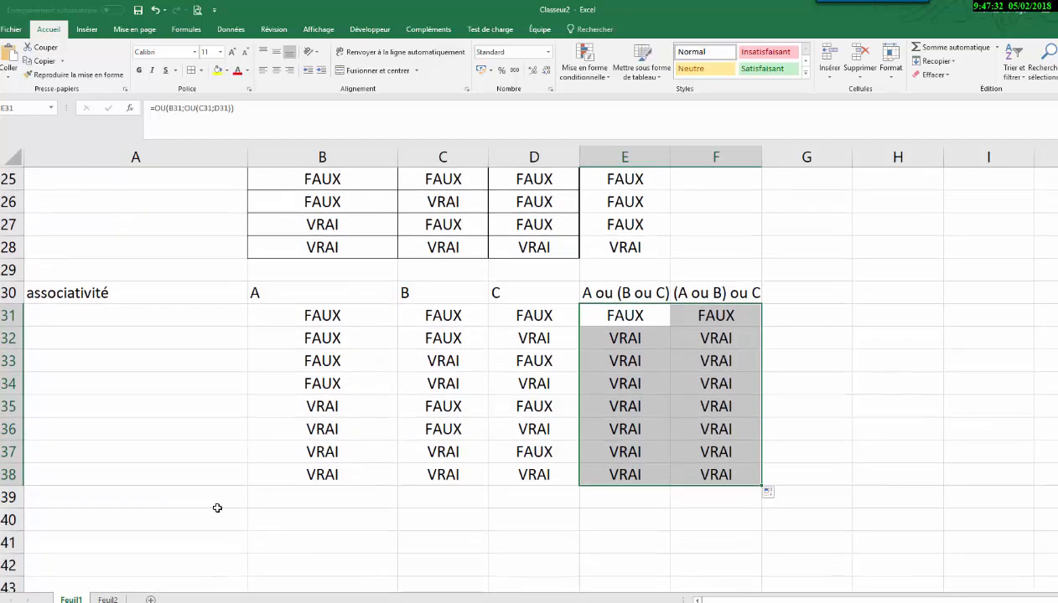
pyautogui.click(80, 522)
pyautogui.write('Loi ')
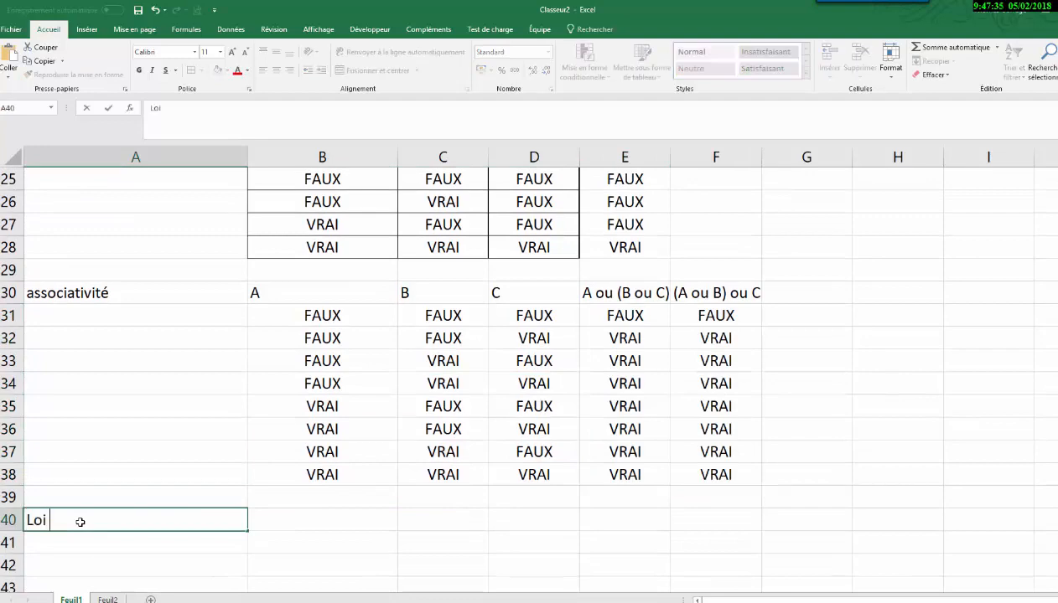
pyautogui.write('Morgan')
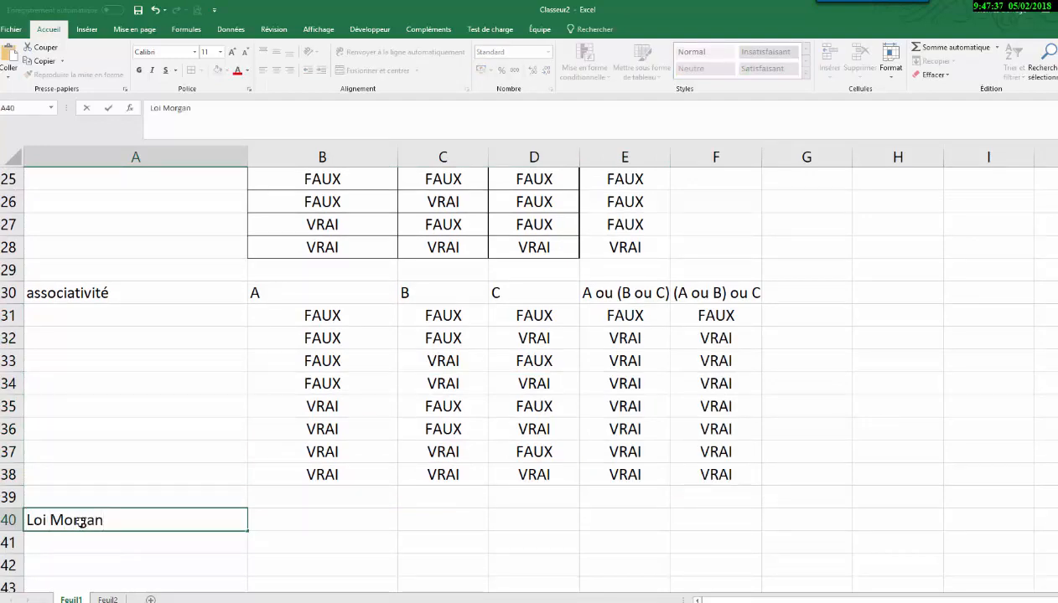
pyautogui.press('Return')
# - Copy the A and B columns of the commutativity table, B24:C28, to B41 under "Loi Morgan"
pyautogui.scroll(5, 79, 522)
pyautogui.scroll(-1, 248, 548)
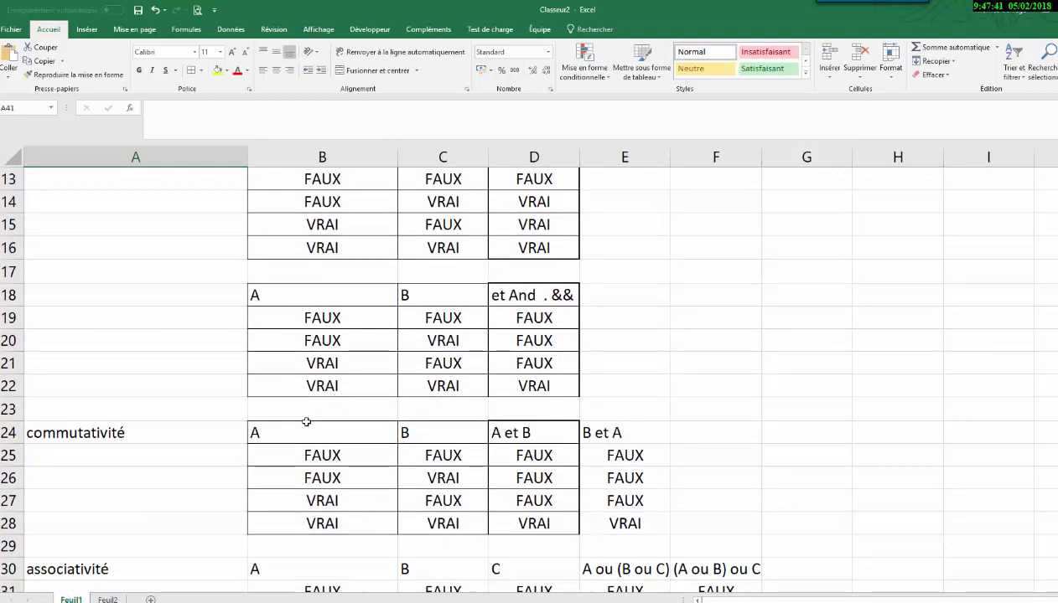
pyautogui.moveTo(303, 416); pyautogui.dragTo(442, 524)
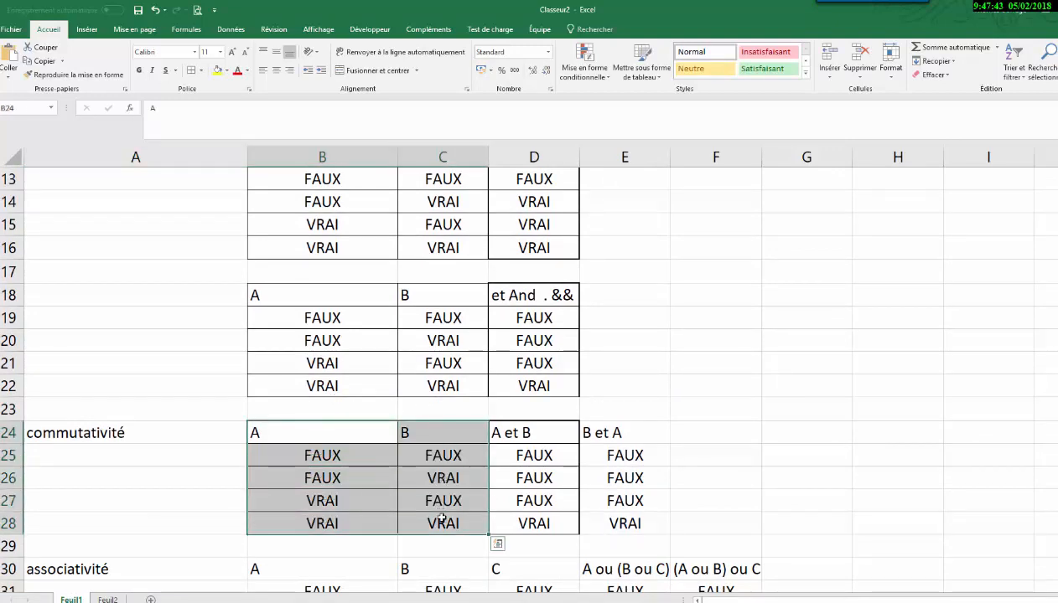
pyautogui.hotkey('ctrl', 'c')
pyautogui.scroll(-3, 406, 541)
pyautogui.scroll(-3, 393, 534)
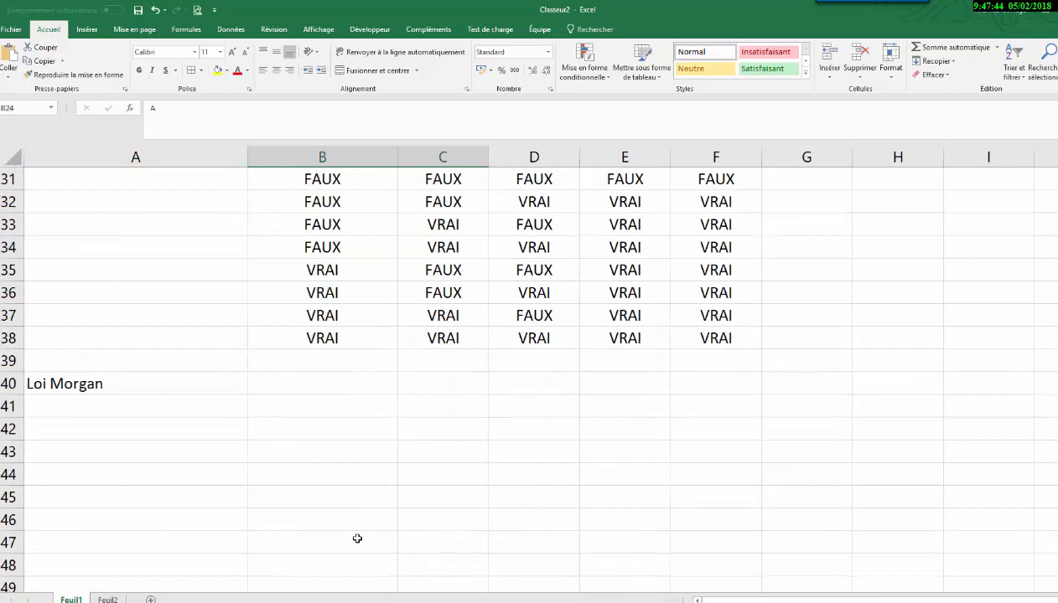
pyautogui.click(279, 406)
pyautogui.hotkey('ctrl', 'v')
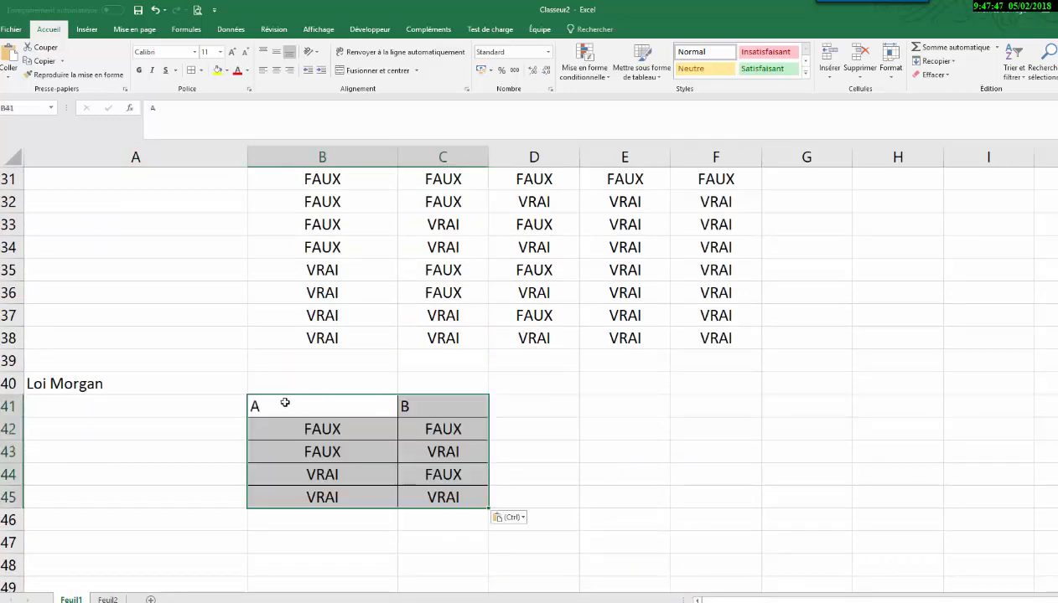
# - Enter the headers "non(A et B)" in D41 and "non A ou non B" in E41
pyautogui.click(536, 402)
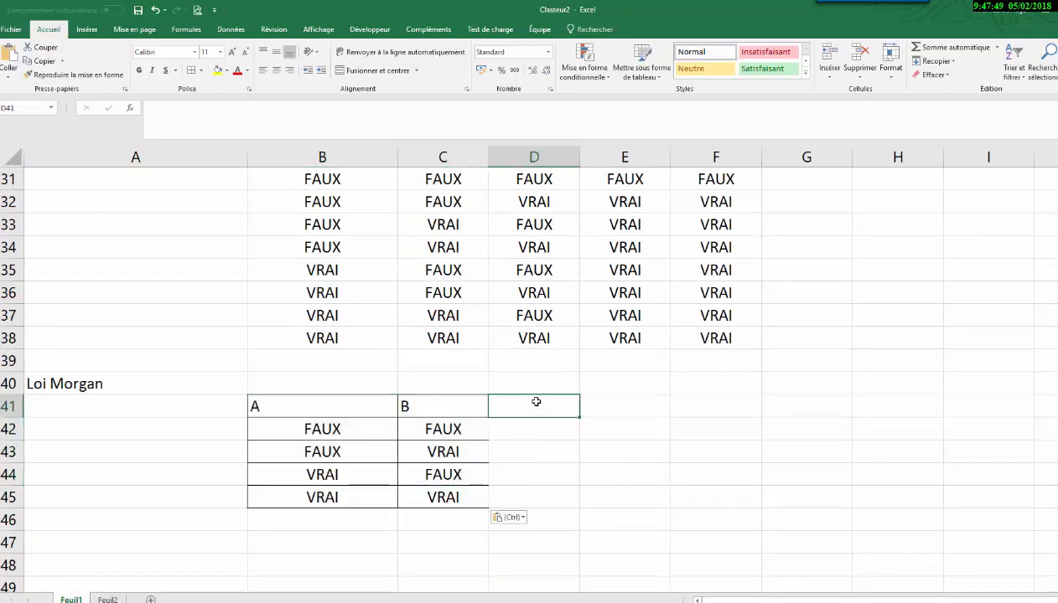
pyautogui.write('(')
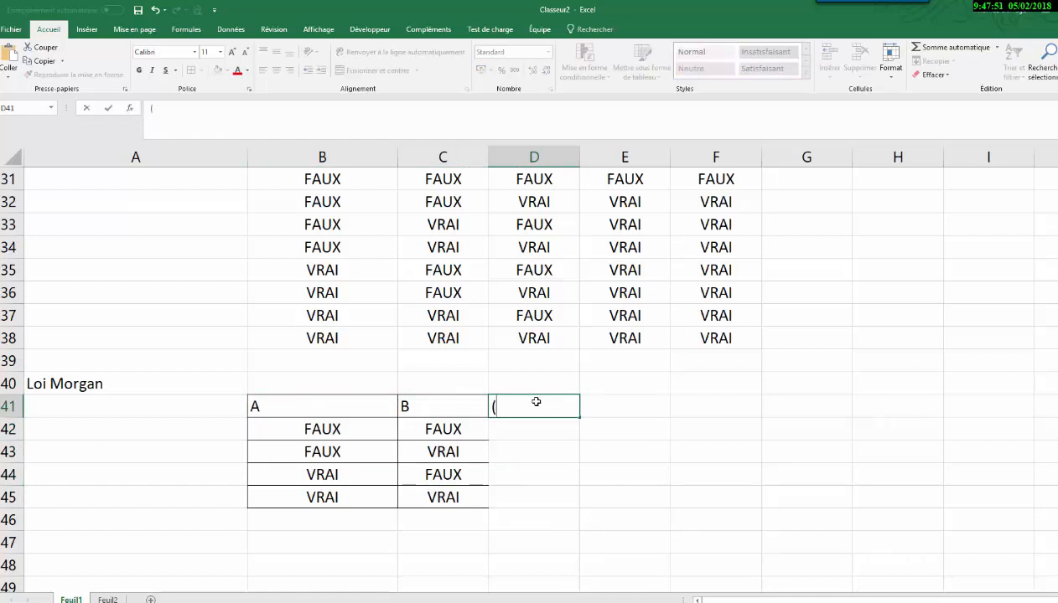
pyautogui.write('non')
pyautogui.write('A et B')
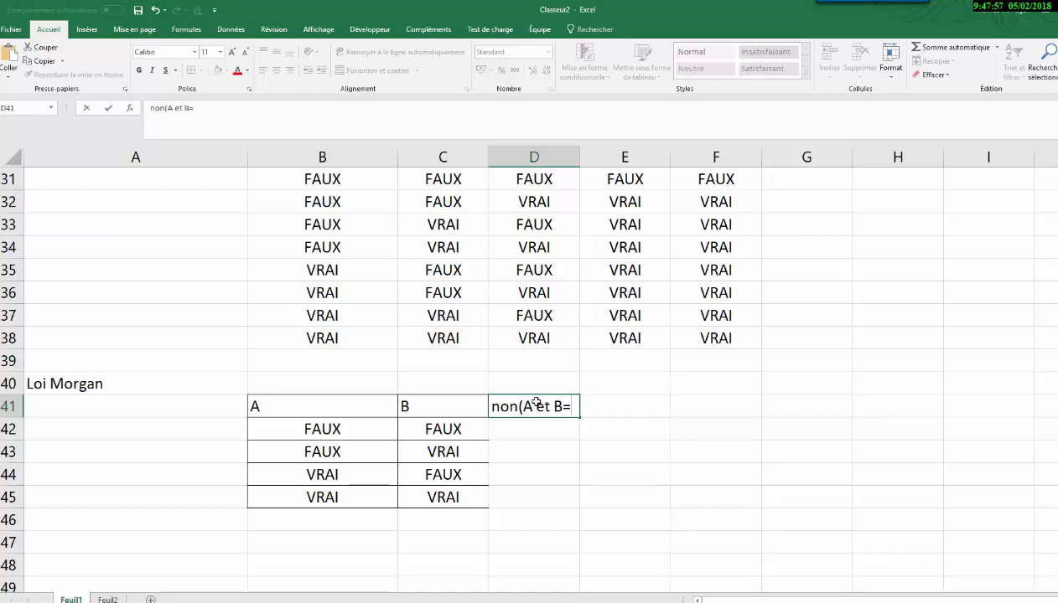
pyautogui.write(')')
pyautogui.click(630, 406)
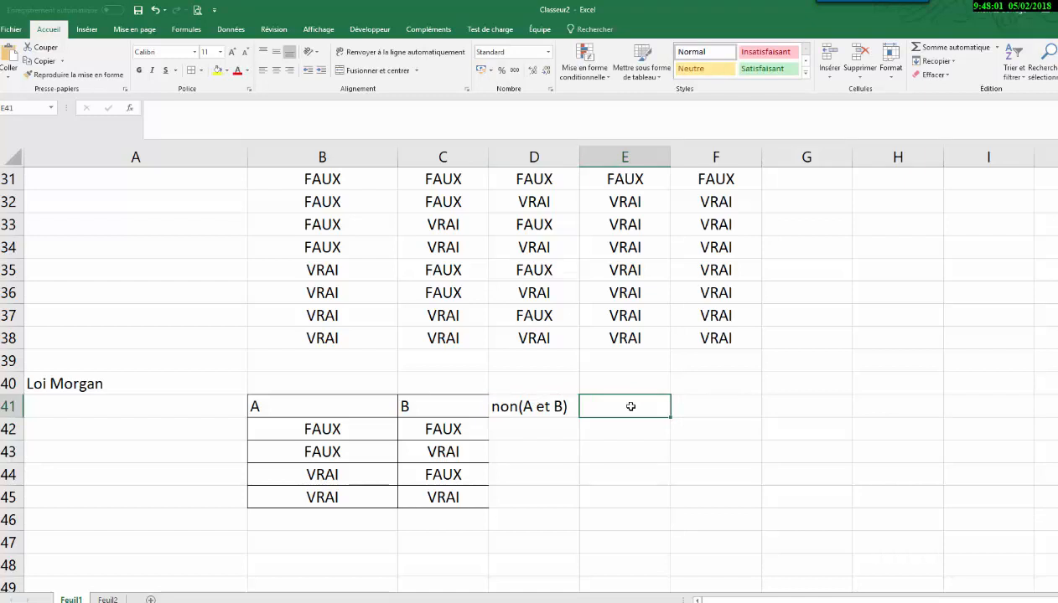
pyautogui.write('noa')
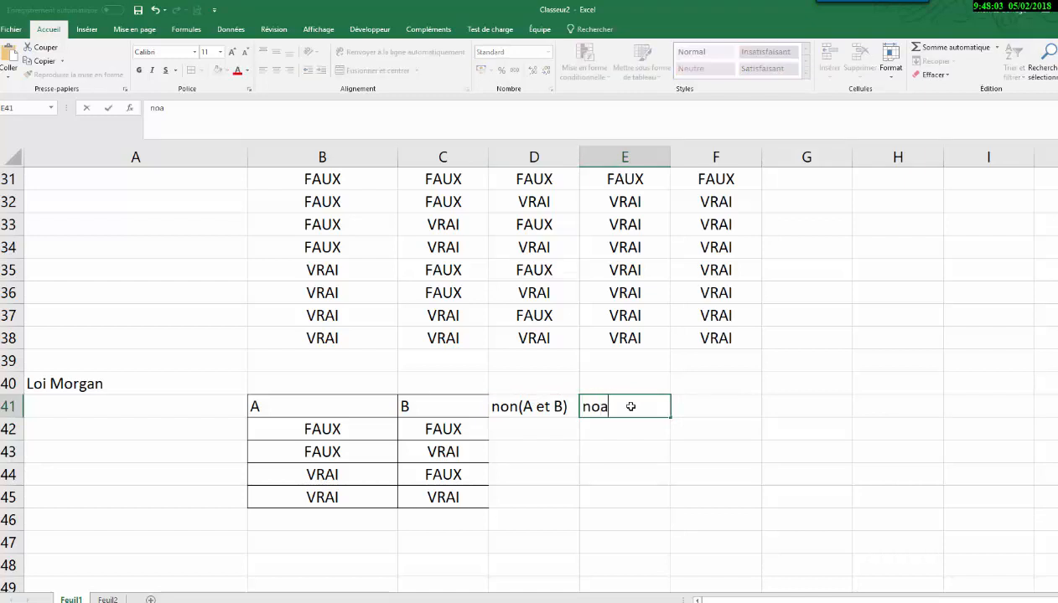
pyautogui.press('BackSpace')
pyautogui.write('n A ou non B')
pyautogui.press('Return')
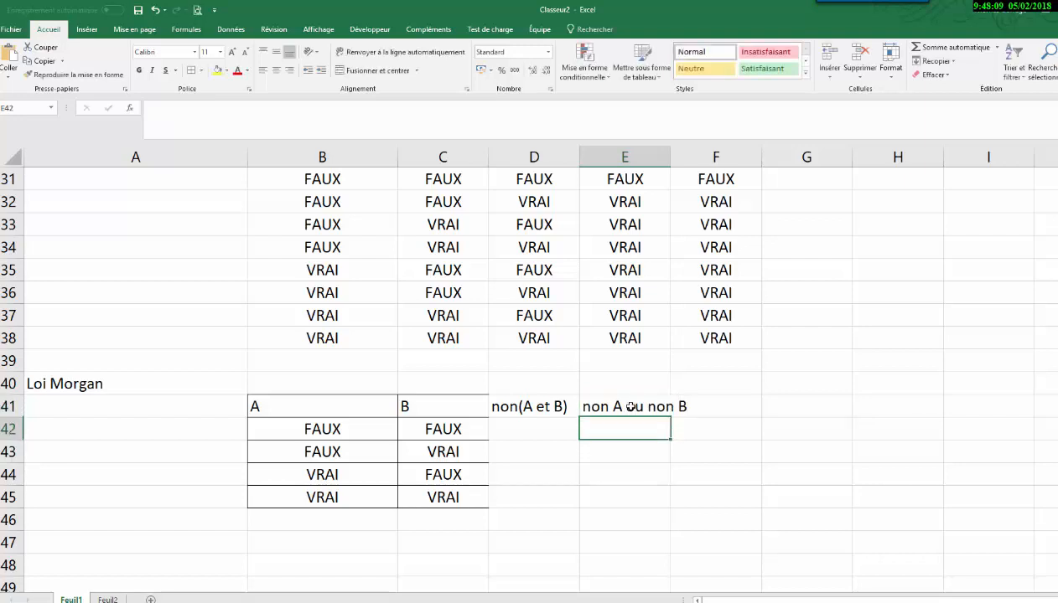
# - Enter the formula =non(et(B42;C42)) in D42 under "non(A et B)"
pyautogui.click(533, 431)
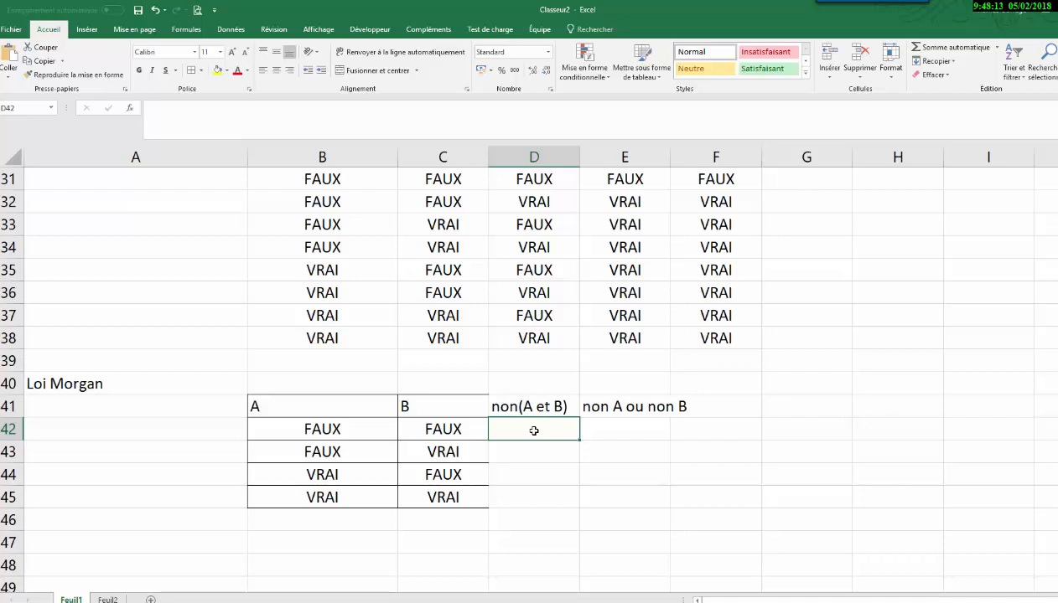
pyautogui.write('=')
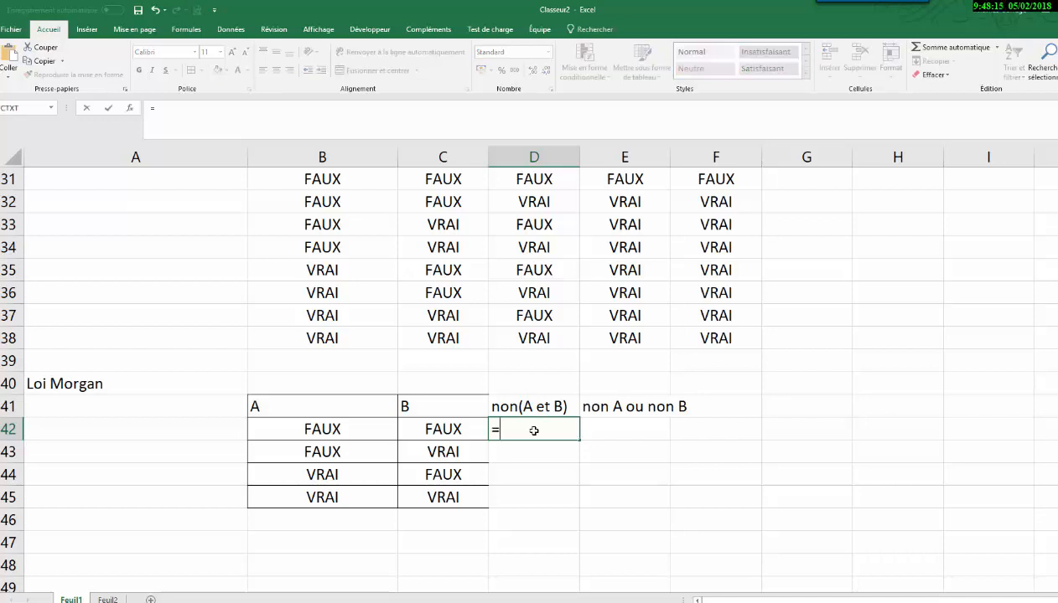
pyautogui.write('non(')
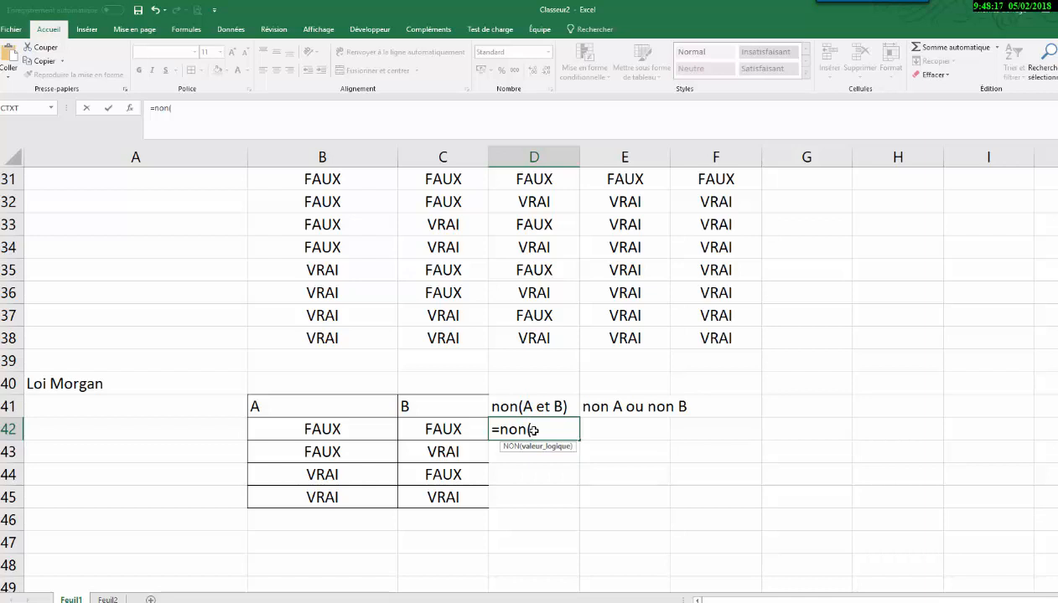
pyautogui.write('et(')
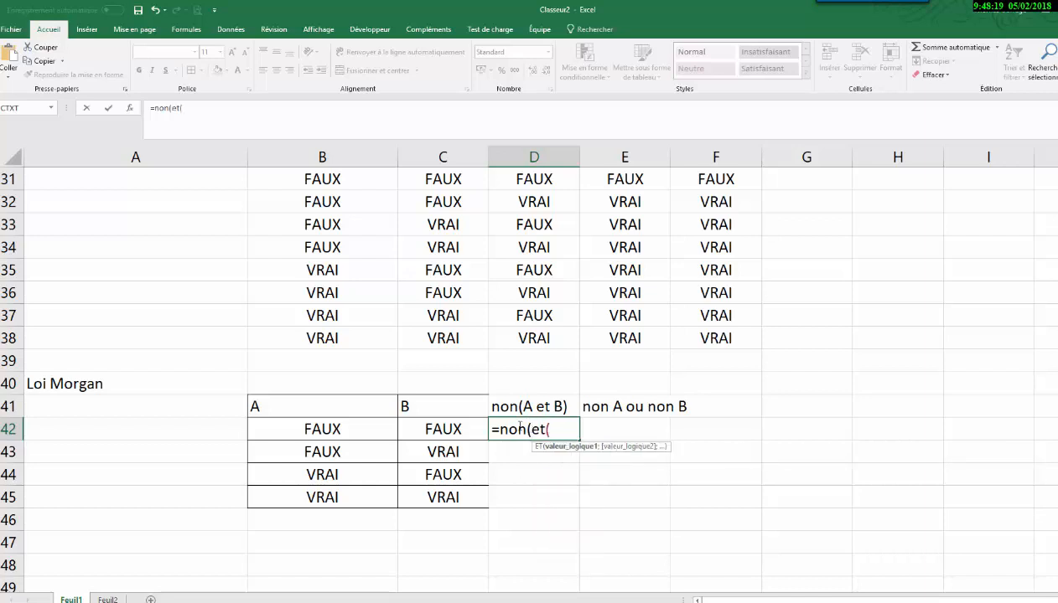
pyautogui.click(359, 430)
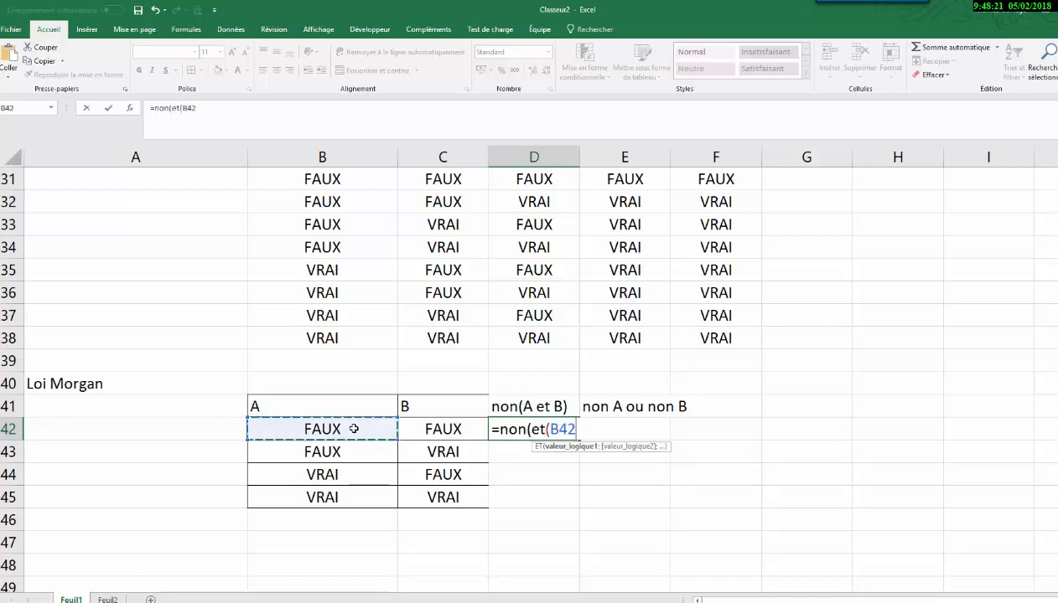
pyautogui.write(';')
pyautogui.click(422, 428)
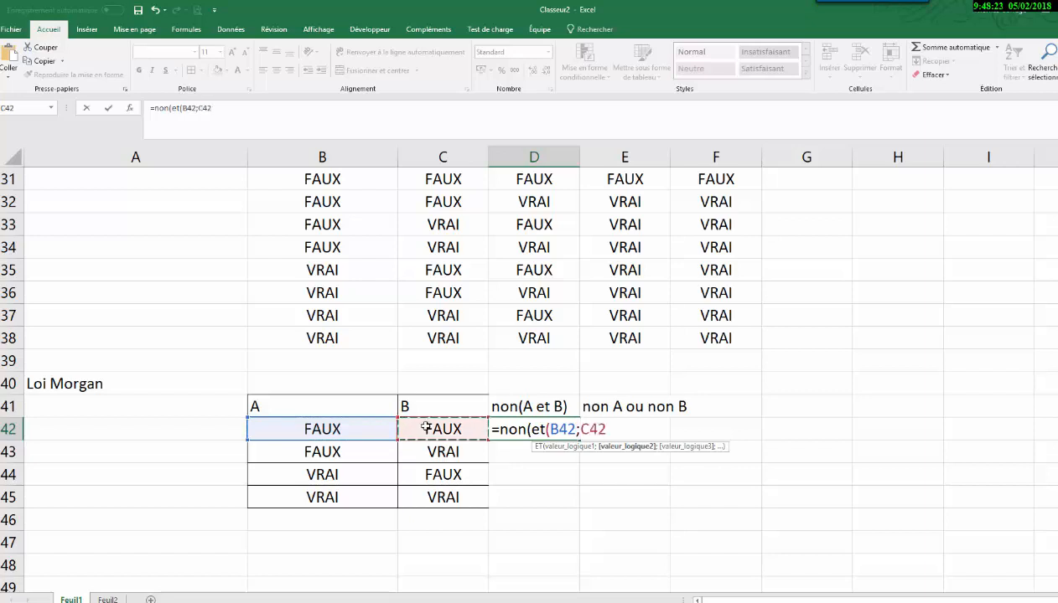
pyautogui.write('))')
pyautogui.press('Return')
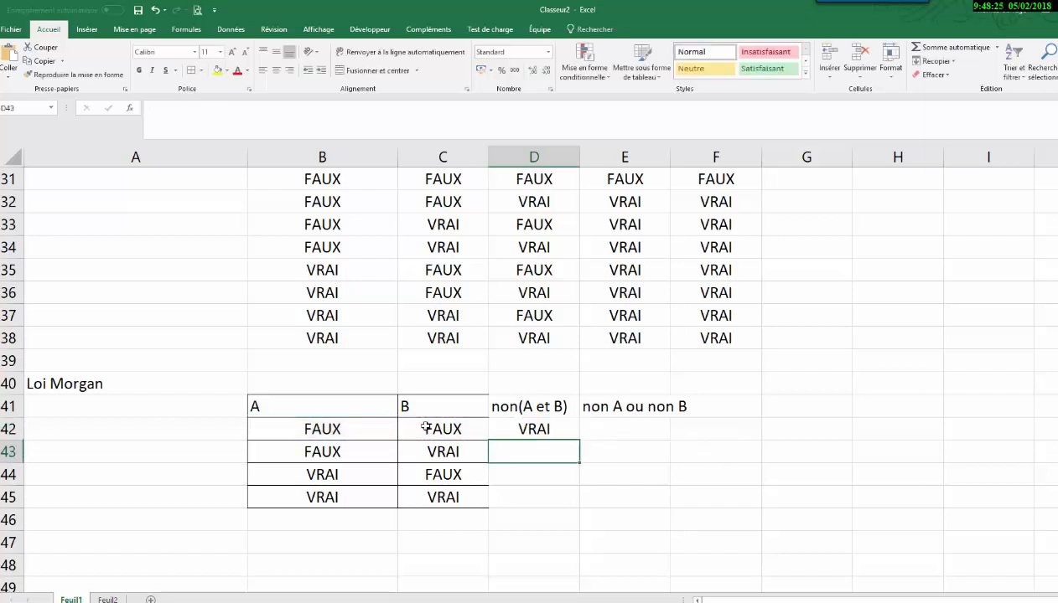
pyautogui.click(598, 425)
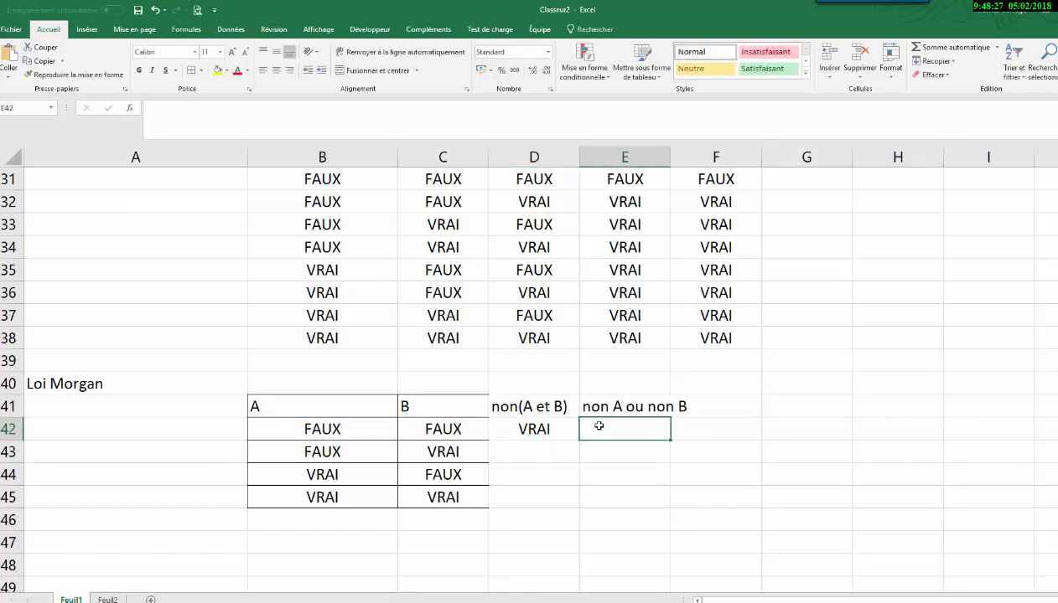
pyautogui.write('non')
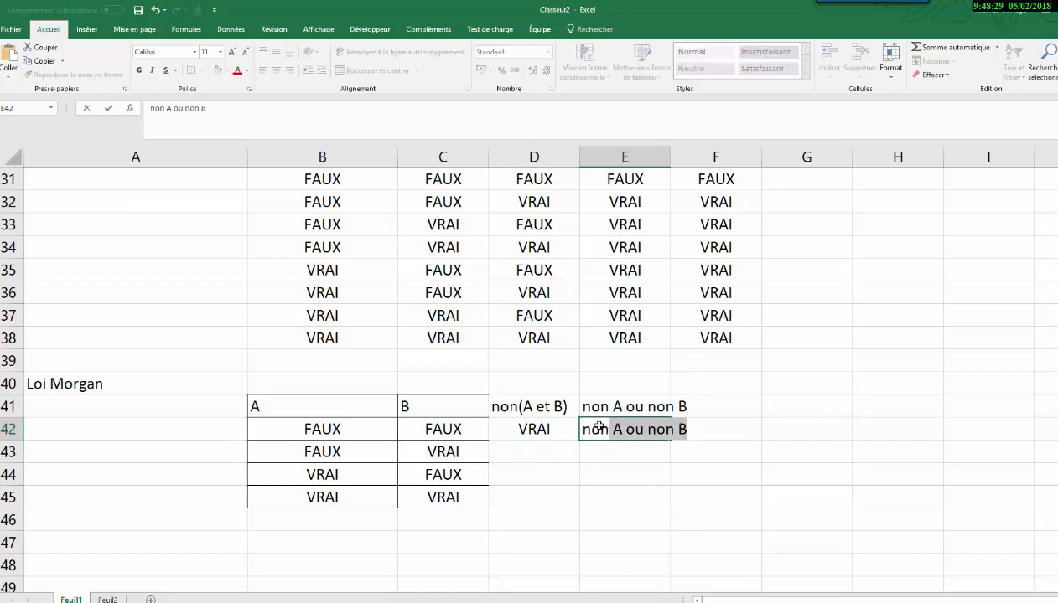
pyautogui.press('Return')
# - Enter the formula =ou(non(B42);non(C42)) in E42 under "non A ou non B"
pyautogui.click(599, 427)
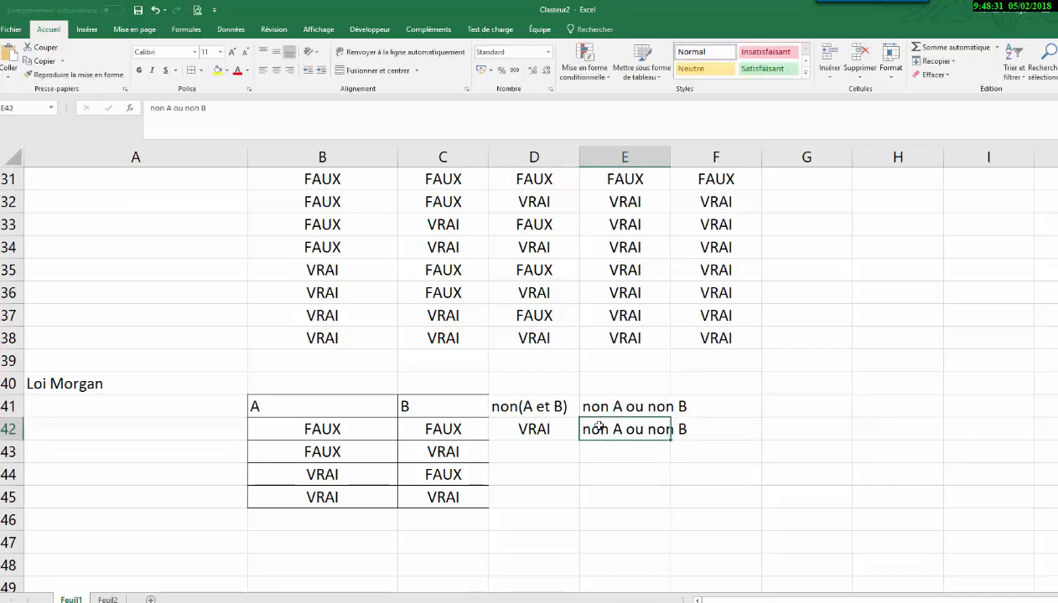
pyautogui.write('=non(')
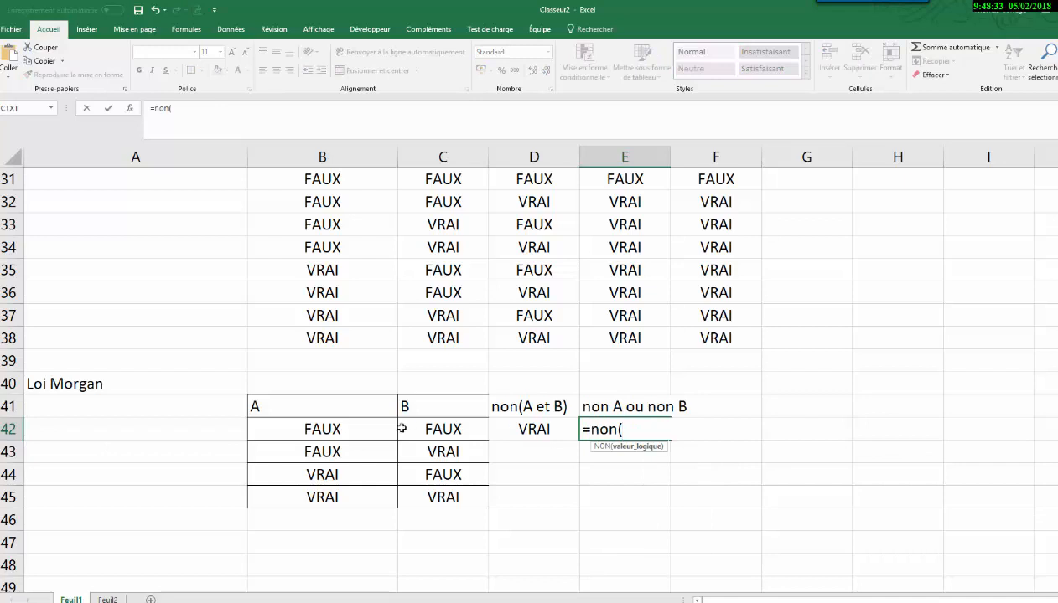
pyautogui.click(341, 431)
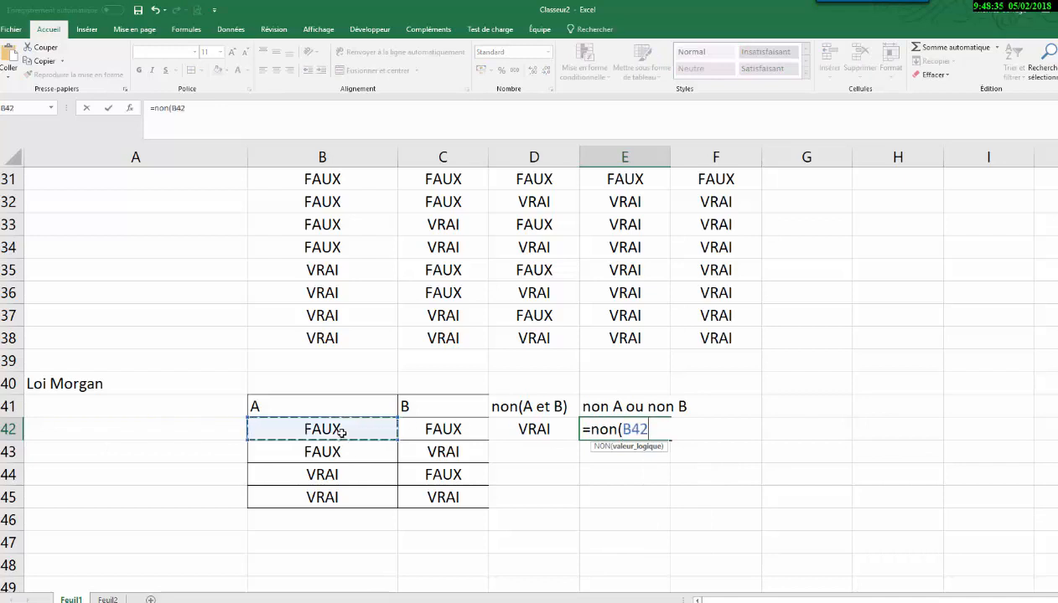
pyautogui.write('=')
pyautogui.press('BackSpace')
pyautogui.write(')')
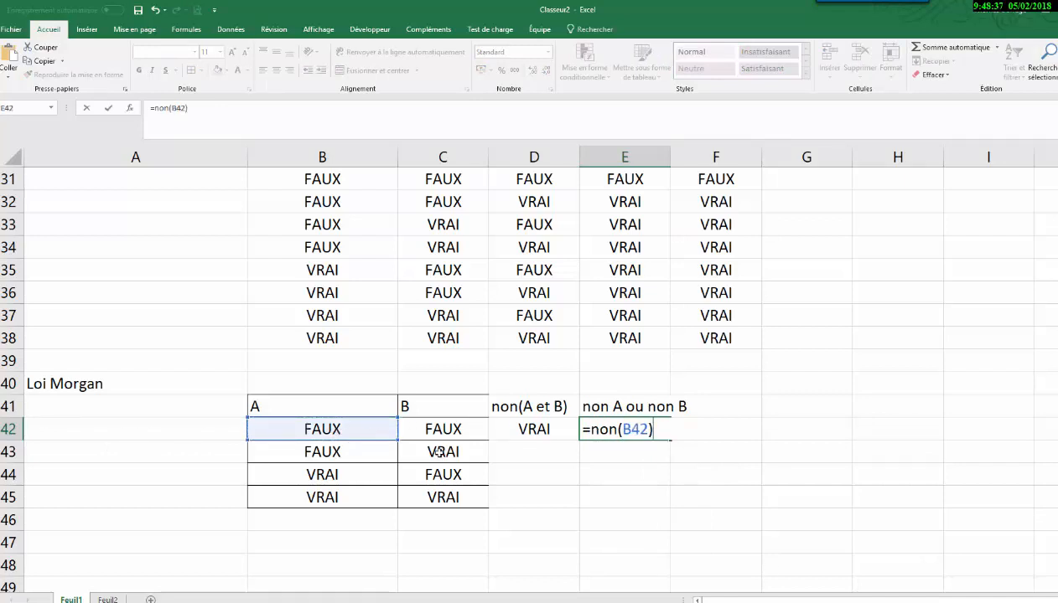
pyautogui.click(591, 430)
pyautogui.write('ou(')
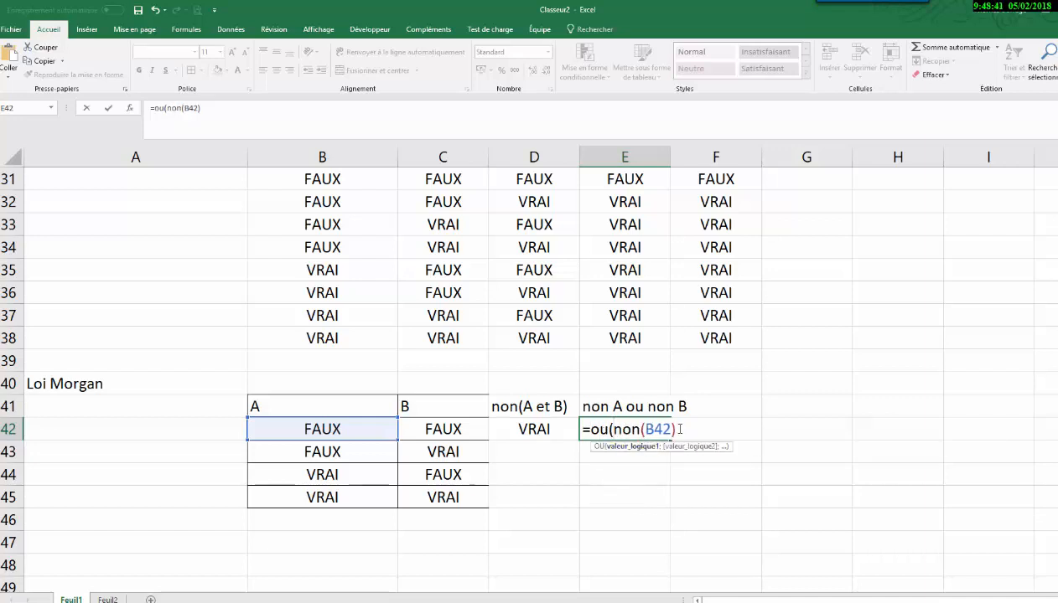
pyautogui.click(680, 429)
pyautogui.write(';non(')
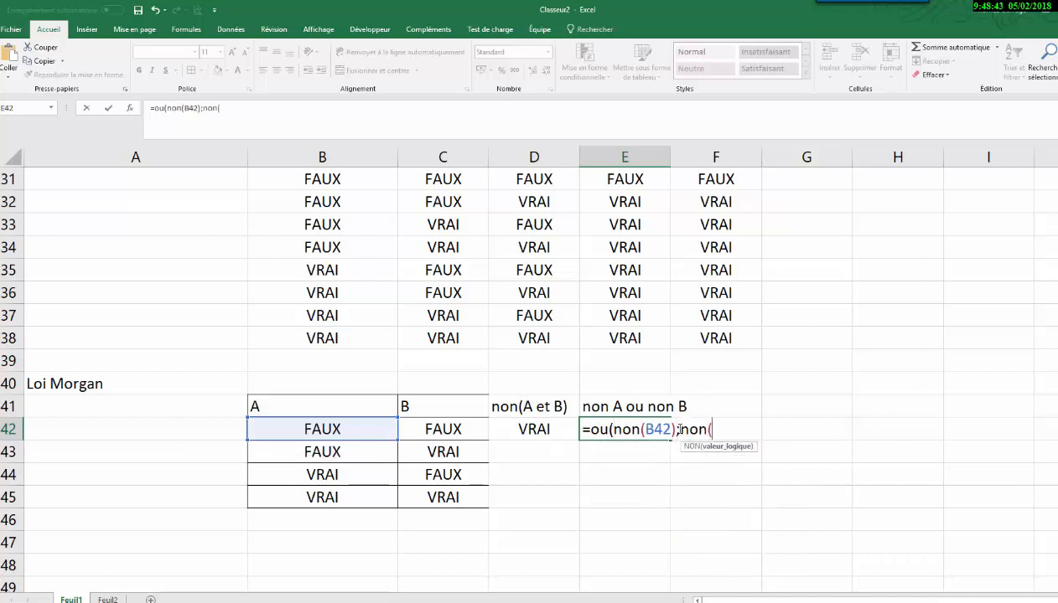
pyautogui.click(438, 429)
pyautogui.write('))')
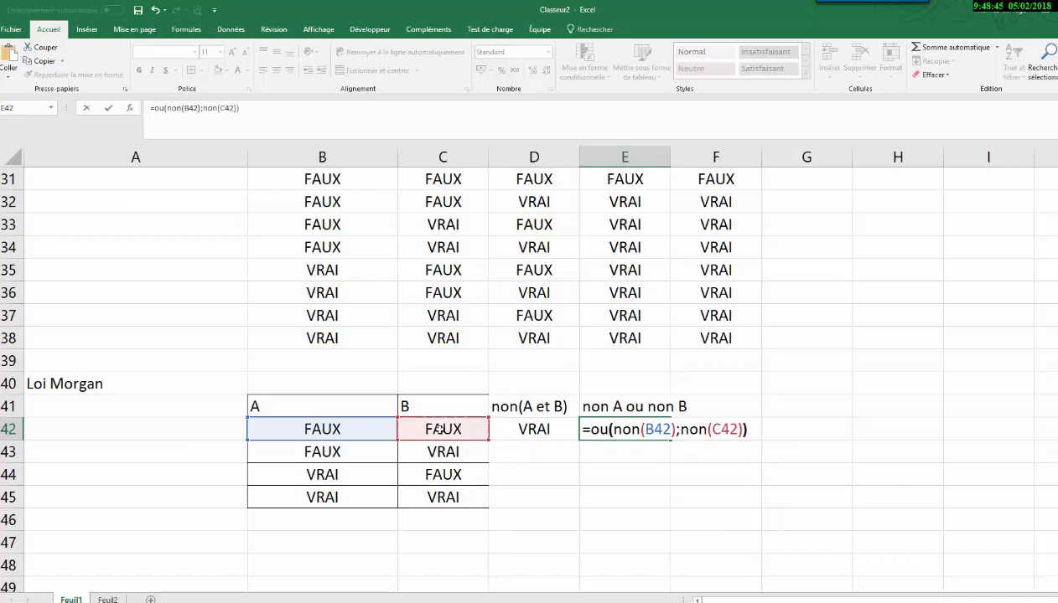
pyautogui.press('Return')
# - Fill D42:E42 down to row 45 and compare the "non(A et B)" and "non A ou non B" columns
pyautogui.moveTo(534, 429); pyautogui.dragTo(671, 509)
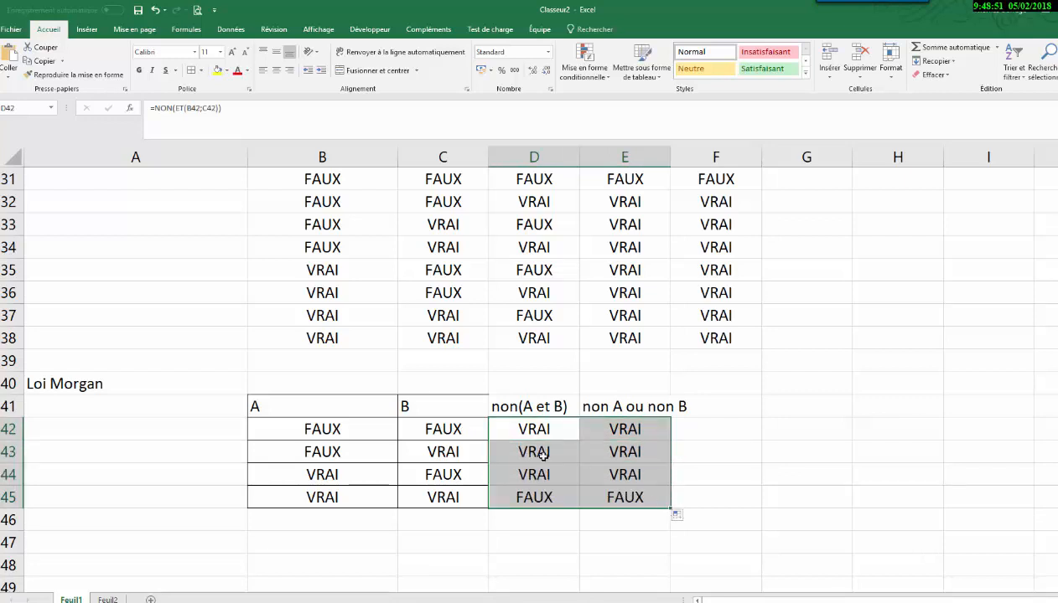
pyautogui.moveTo(537, 404); pyautogui.dragTo(543, 492)
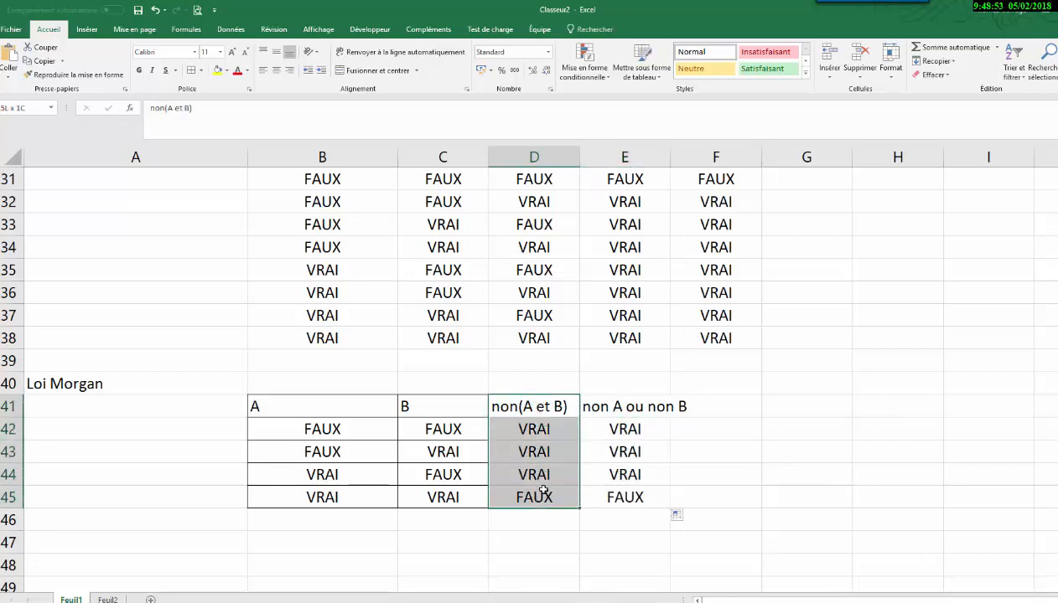
pyautogui.moveTo(611, 403); pyautogui.dragTo(627, 494)
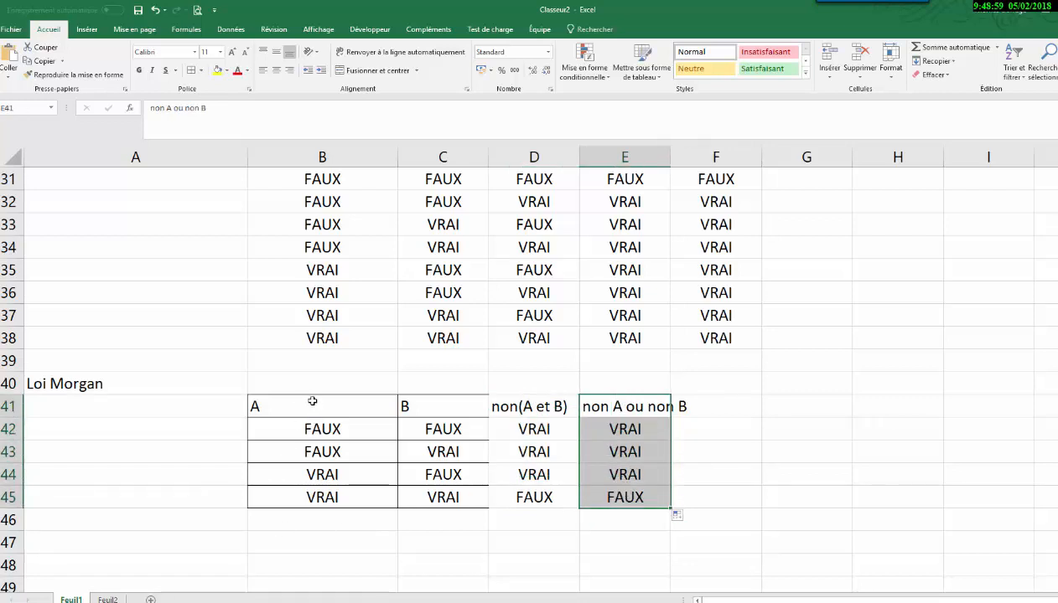
# - Copy the whole Morgan table, B41:E45, to B48
pyautogui.moveTo(312, 400); pyautogui.dragTo(630, 496)
pyautogui.hotkey('ctrl', 'c')
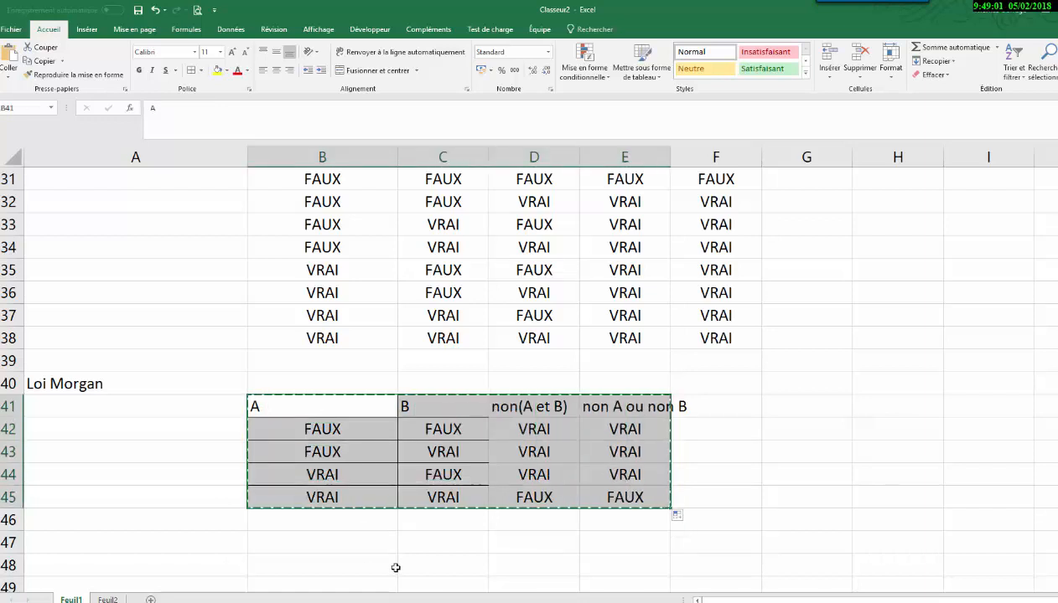
pyautogui.click(323, 562)
pyautogui.hotkey('ctrl', 'v')
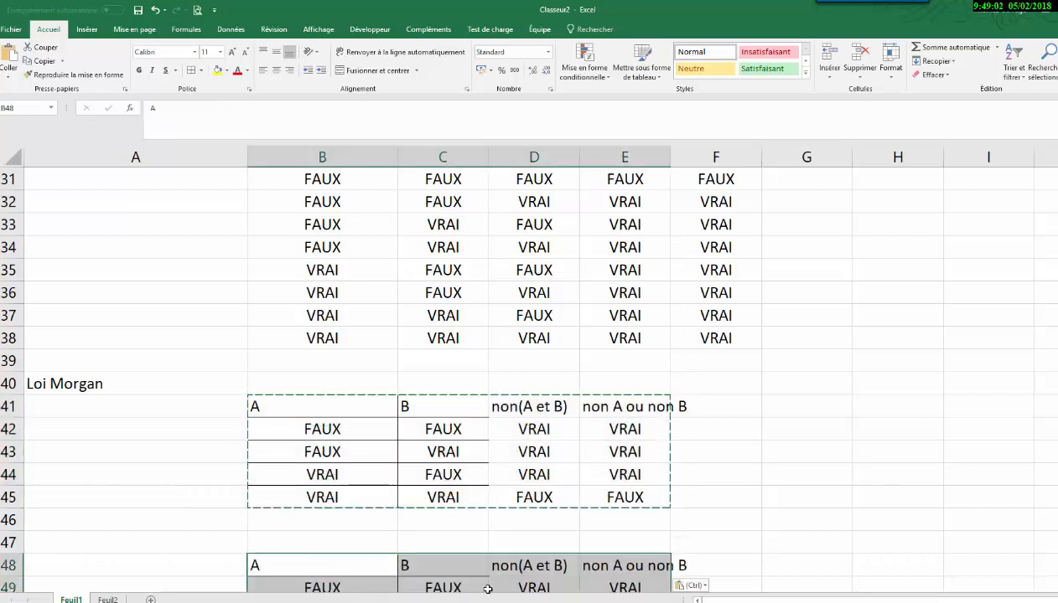
# - Change the header in D48 of the copied Morgan table to "non(A ou B)"
pyautogui.click(536, 565)
pyautogui.doubleClick(541, 564)
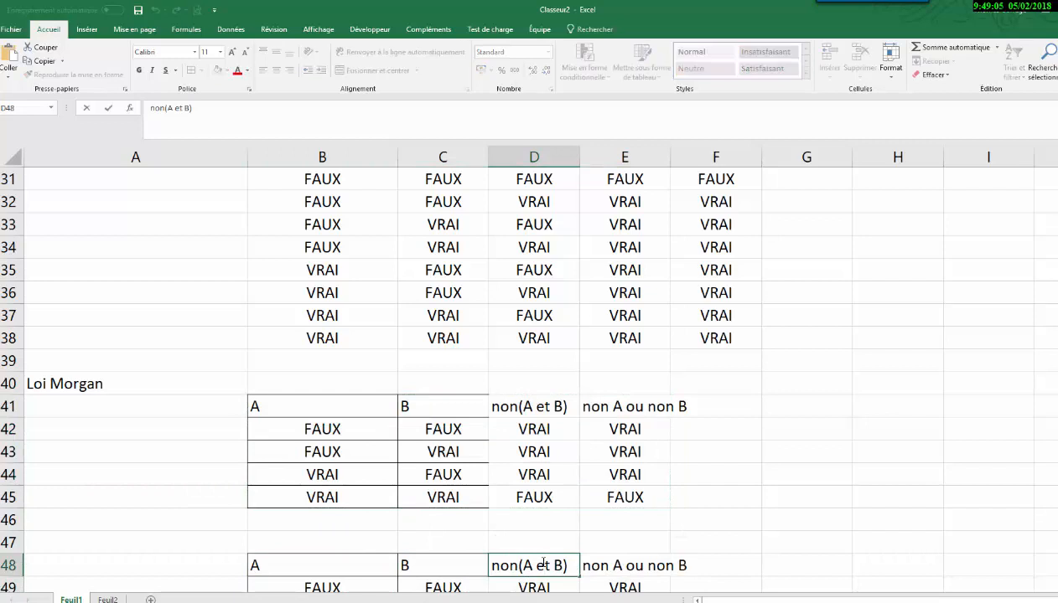
pyautogui.press('BackSpace')
pyautogui.press('Delete')
pyautogui.press('Delete')
pyautogui.write('ou')
# - Change the header in E48 to "non A et non B"
pyautogui.click(635, 564)
pyautogui.doubleClick(634, 564)
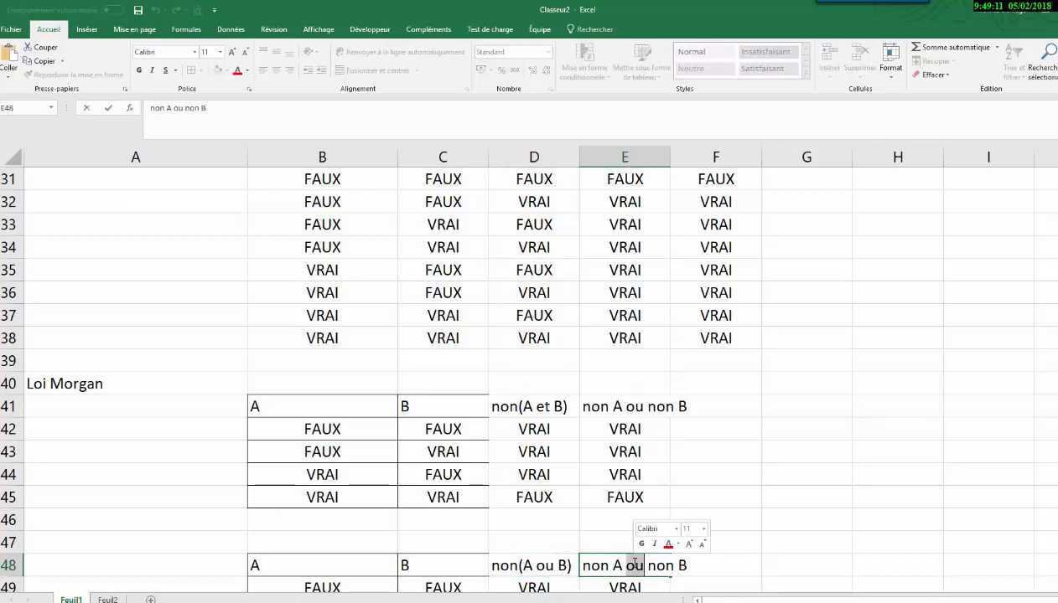
pyautogui.write('et')
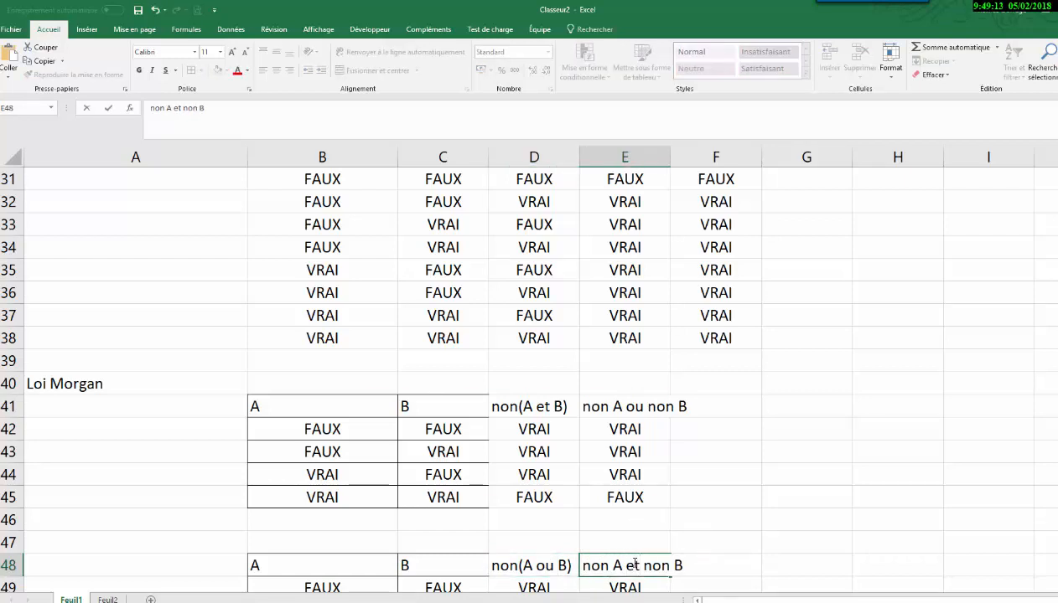
pyautogui.press('Return')
# - Change the formula in D49 under "non(A ou B)" to =NON(OU(B49;C49))
pyautogui.click(534, 564)
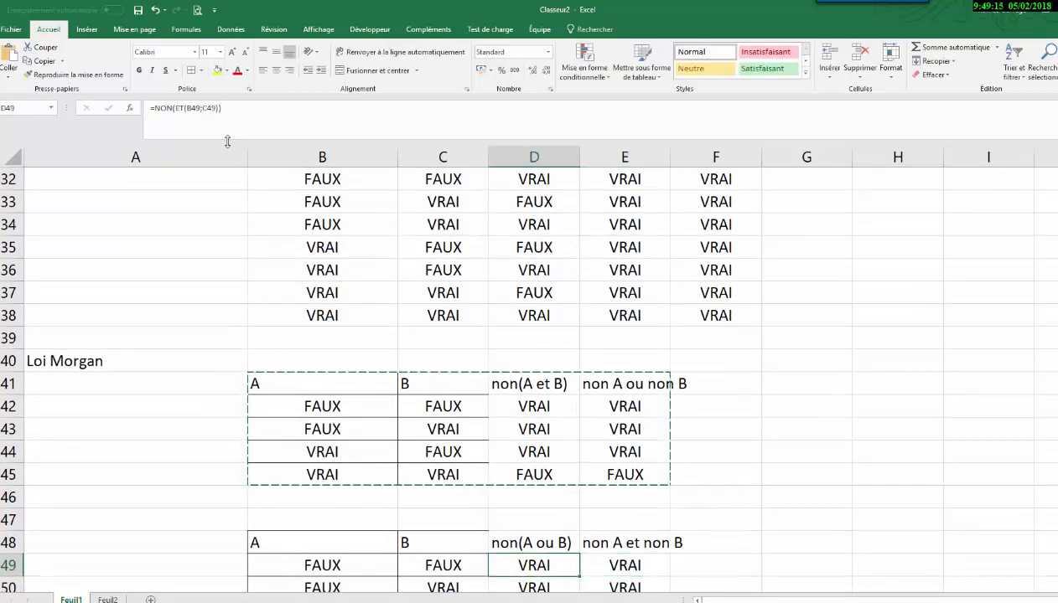
pyautogui.click(174, 108)
pyautogui.press('BackSpace')
pyautogui.press('BackSpace')
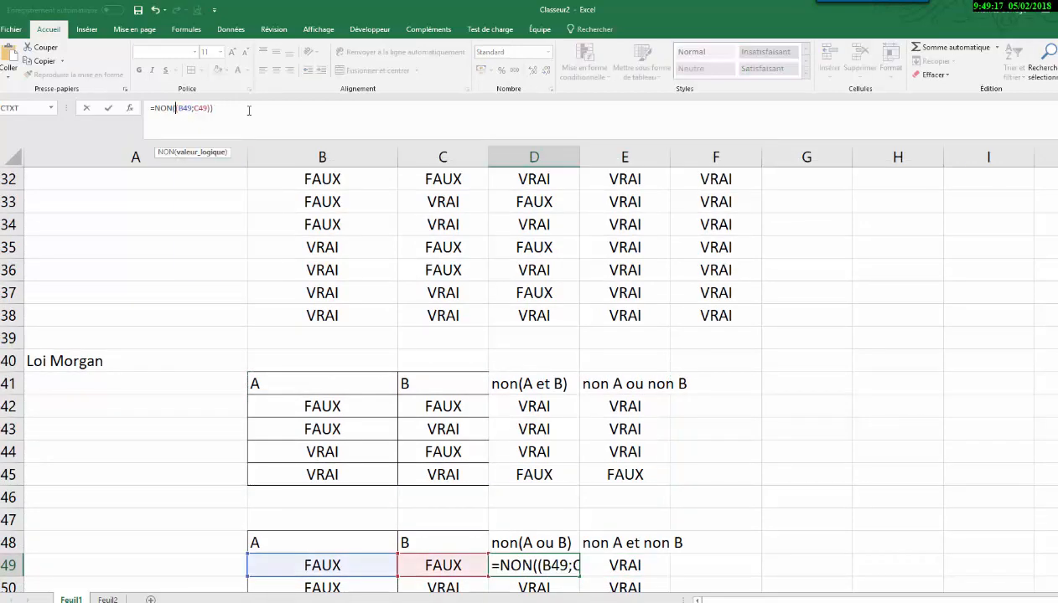
pyautogui.write('ou')
pyautogui.press('Return')
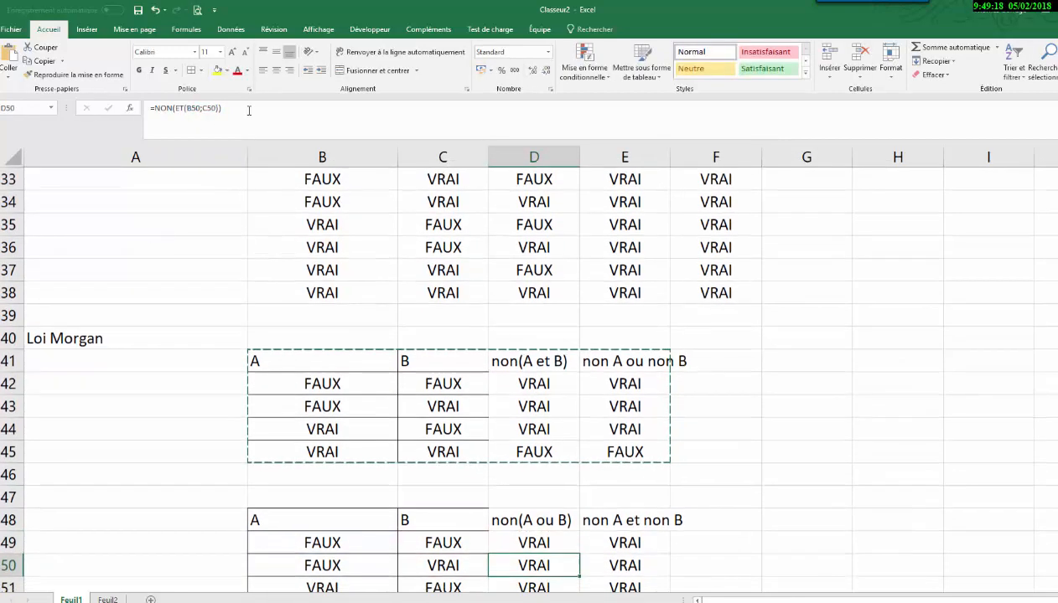
# - Change the formula in E49 under "non A et non B" to =ET(NON(B49);NON(C49))
pyautogui.doubleClick(616, 542)
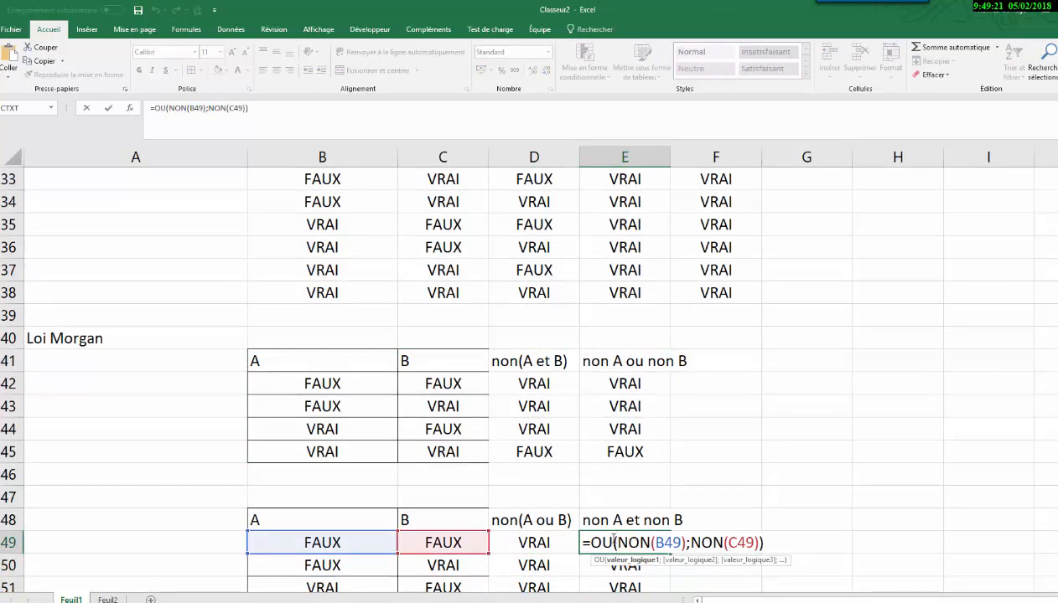
pyautogui.press('BackSpace')
pyautogui.press('BackSpace')
pyautogui.write('et')
pyautogui.press('Return')
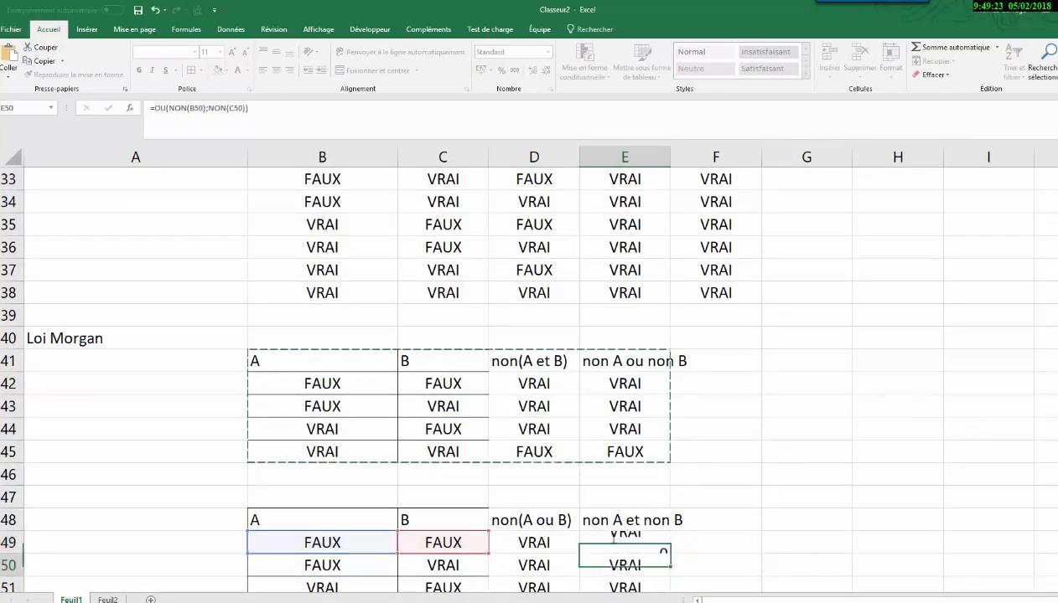
# - Fill D49:E49 down to row 52 and compare the "non(A ou B)" and "non A et non B" columns
pyautogui.moveTo(530, 540); pyautogui.dragTo(675, 558)
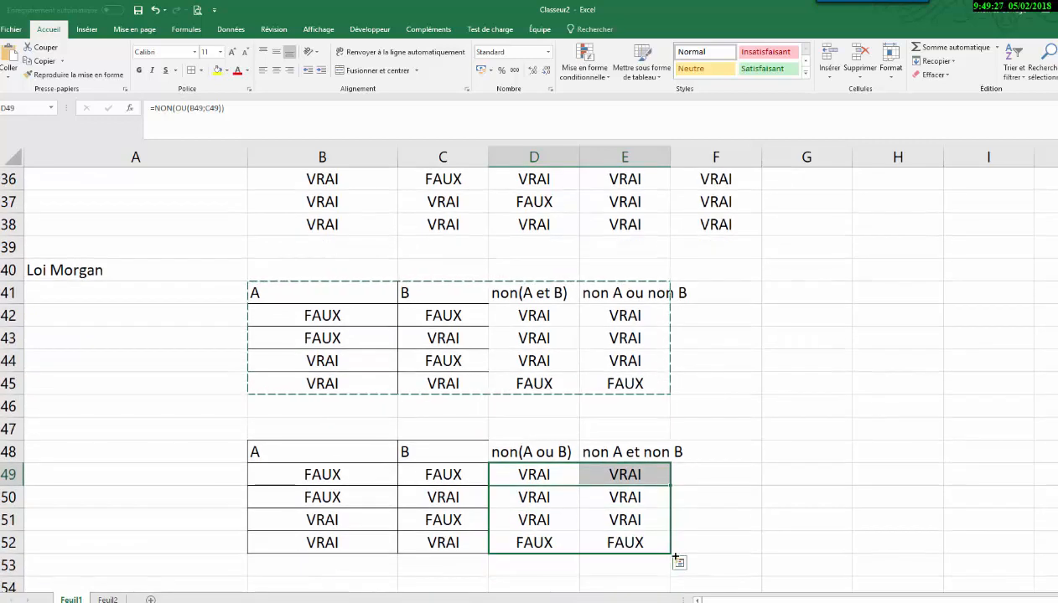
pyautogui.click(758, 525)
pyautogui.click(543, 475)
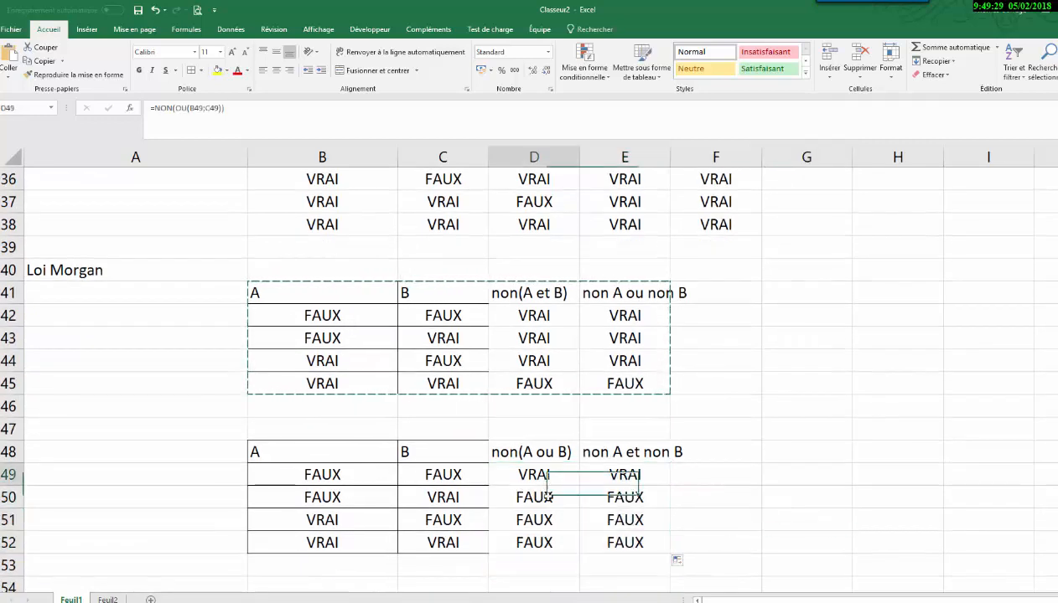
pyautogui.moveTo(546, 495); pyautogui.dragTo(536, 544)
pyautogui.click(625, 475)
pyautogui.moveTo(624, 475); pyautogui.dragTo(629, 543)
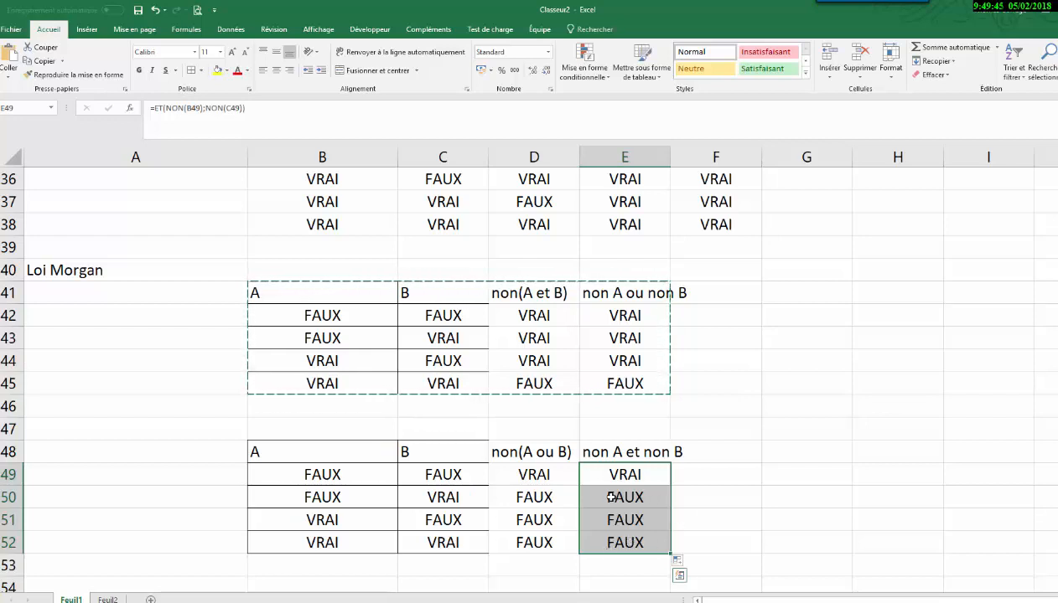
# - Copy the OU truth table B12:D16 to F12 and delete the programming notes in G8:G11
pyautogui.scroll(-1, 600, 498)
pyautogui.scroll(9, 601, 498)
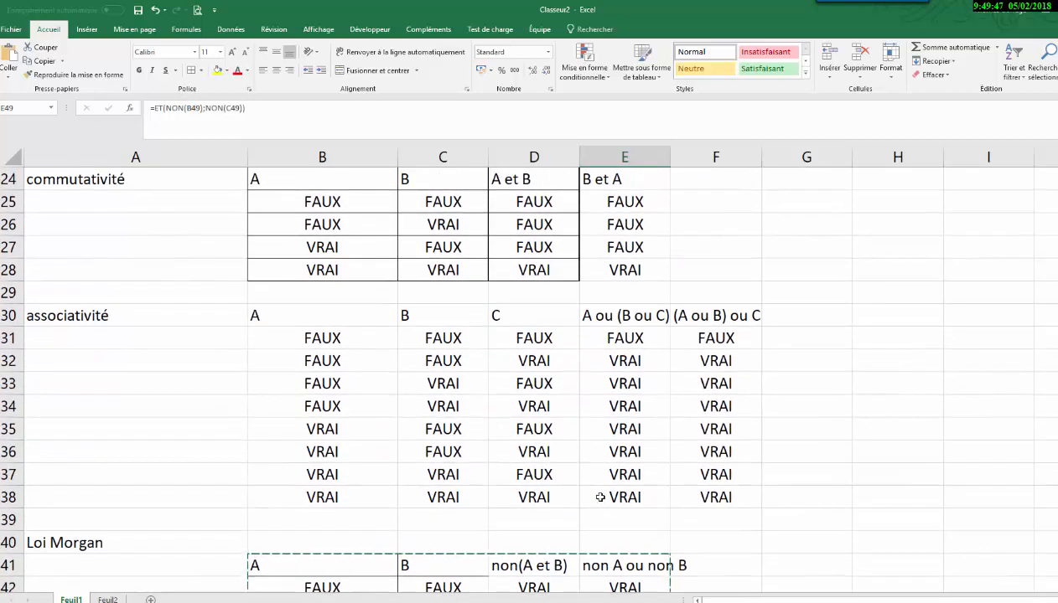
pyautogui.scroll(2, 600, 497)
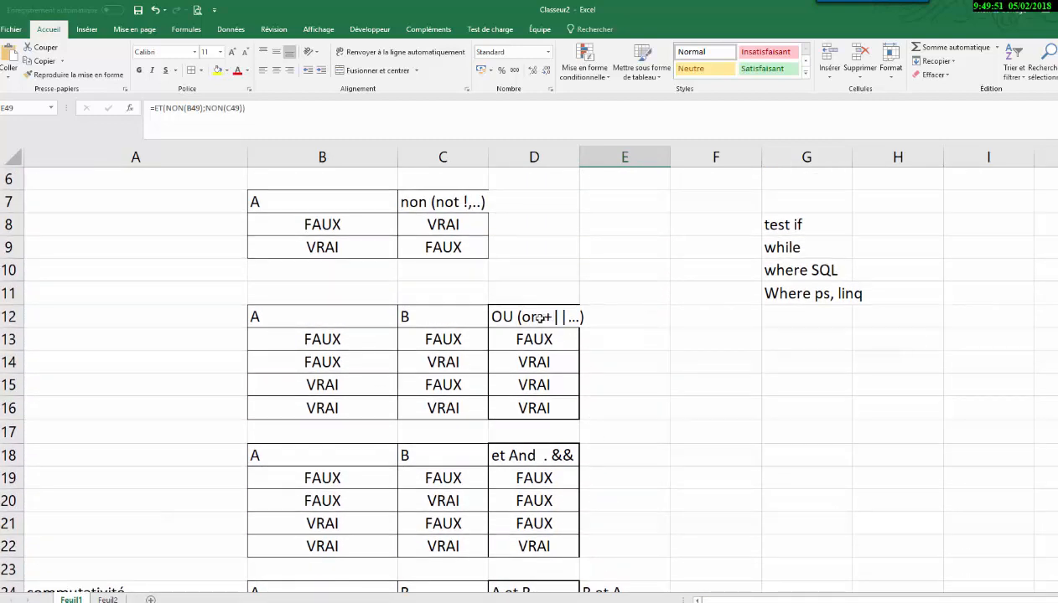
pyautogui.moveTo(294, 322); pyautogui.dragTo(537, 408)
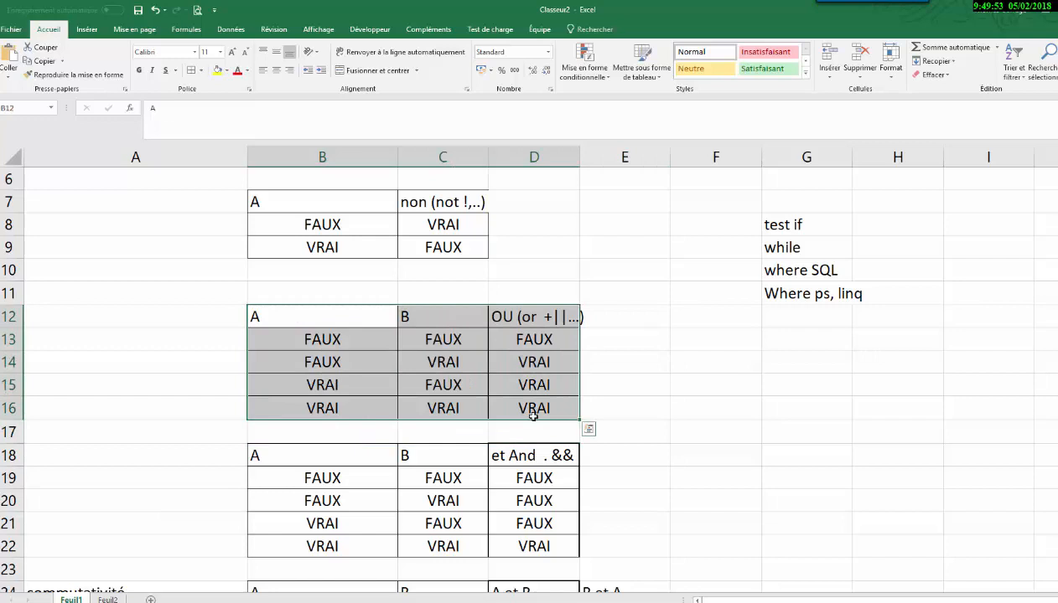
pyautogui.hotkey('ctrl', 'c')
pyautogui.hotkey('ctrl', 'v')
pyautogui.click(716, 323)
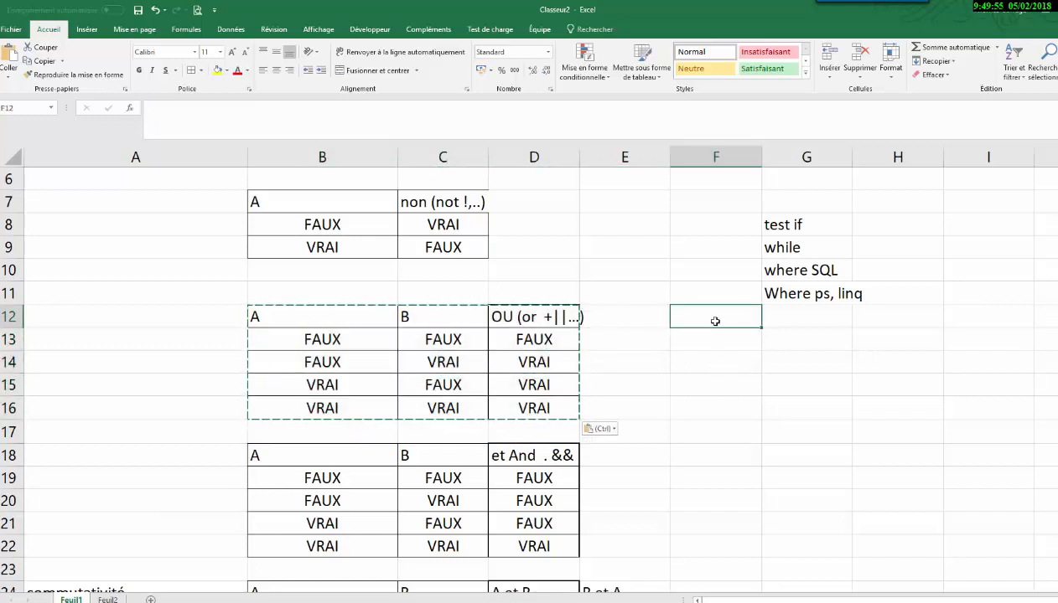
pyautogui.hotkey('ctrl', 'v')
pyautogui.moveTo(789, 233); pyautogui.dragTo(793, 295)
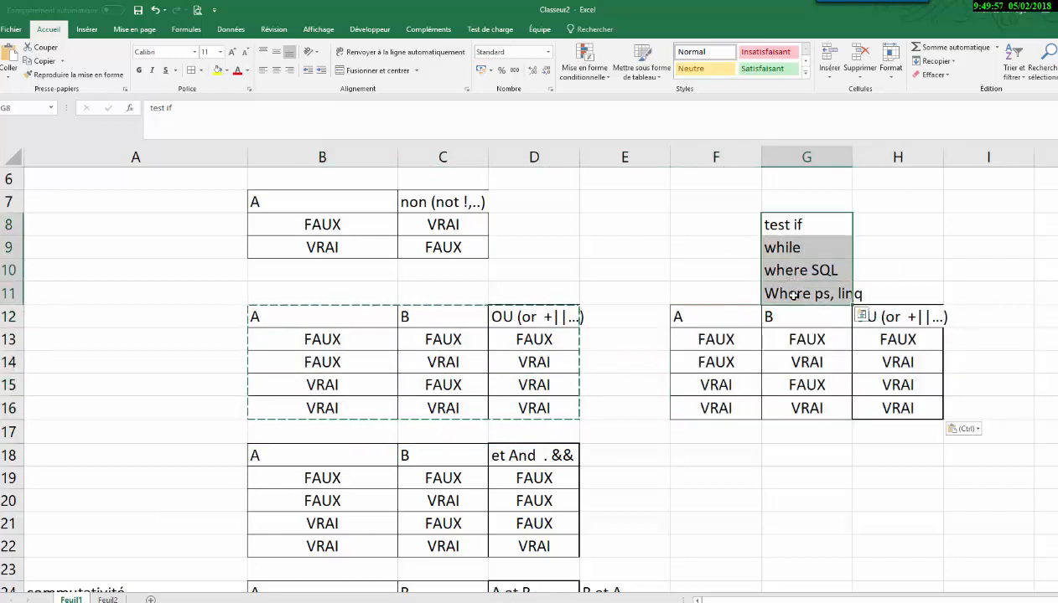
pyautogui.press('Delete')
pyautogui.click(856, 316)
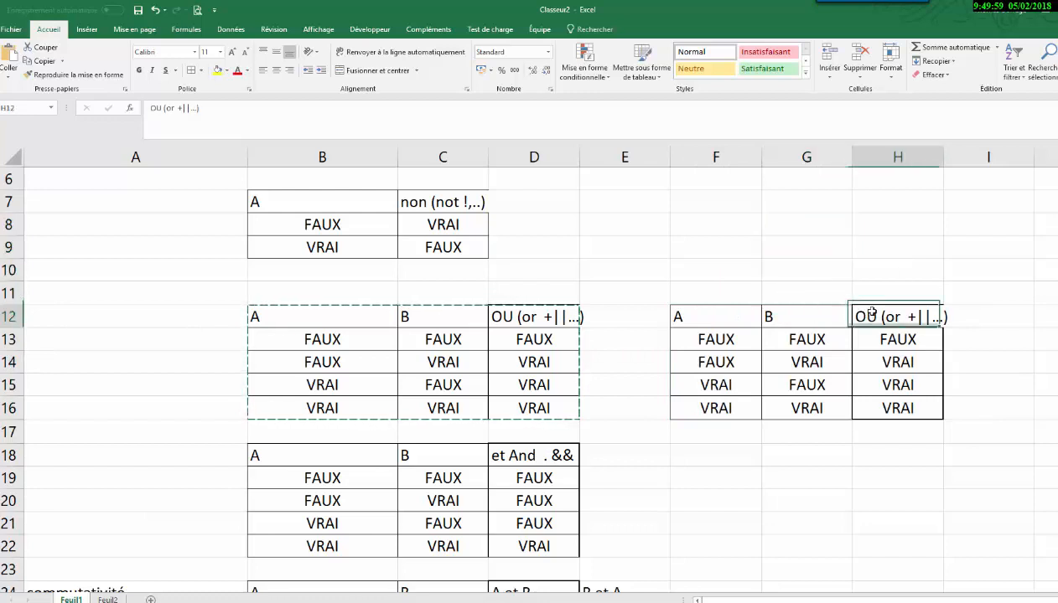
pyautogui.doubleClick(863, 316)
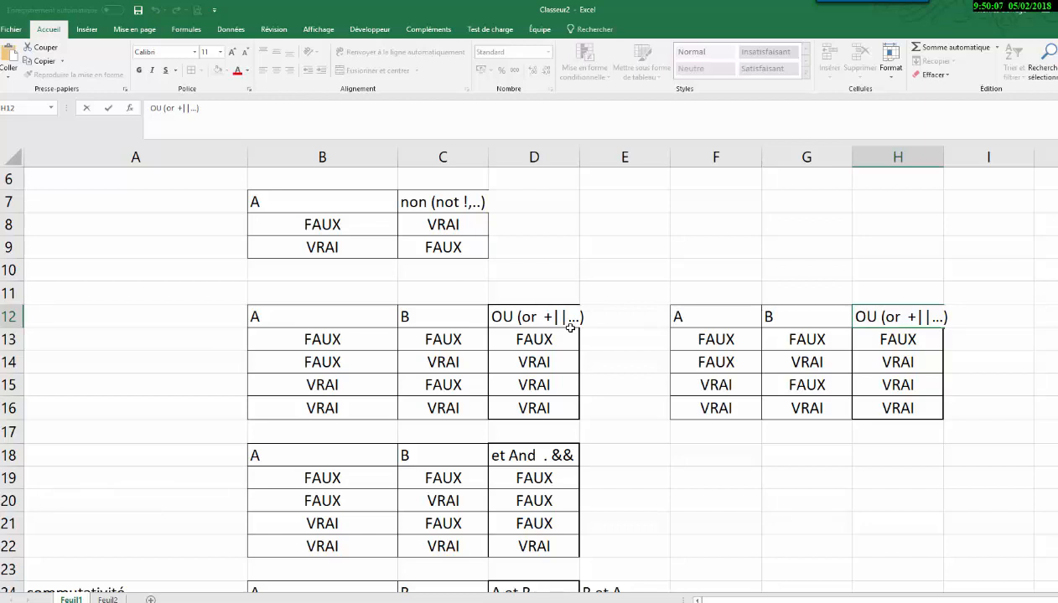
pyautogui.click(890, 436)
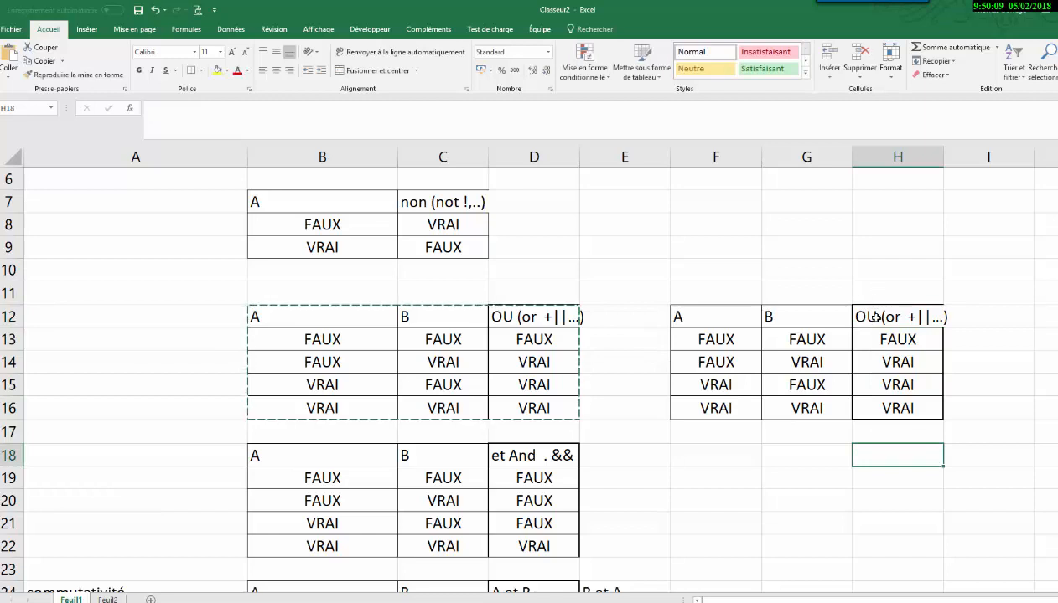
pyautogui.click(874, 317)
pyautogui.press('Escape')
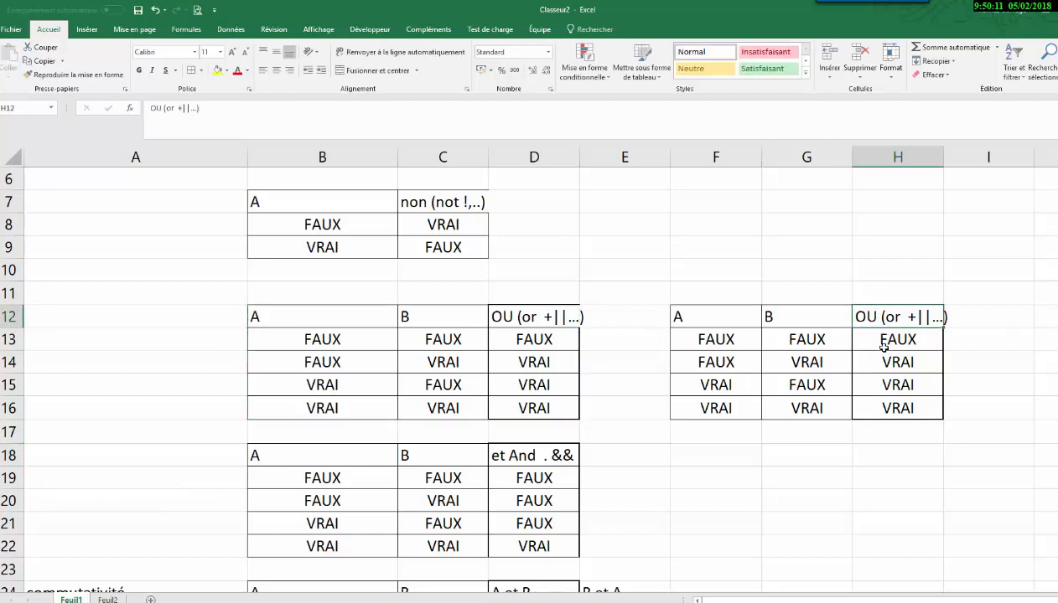
# - Change the formula in H13 to =OUX(F13;G13) and fill it down to H16
pyautogui.click(882, 339)
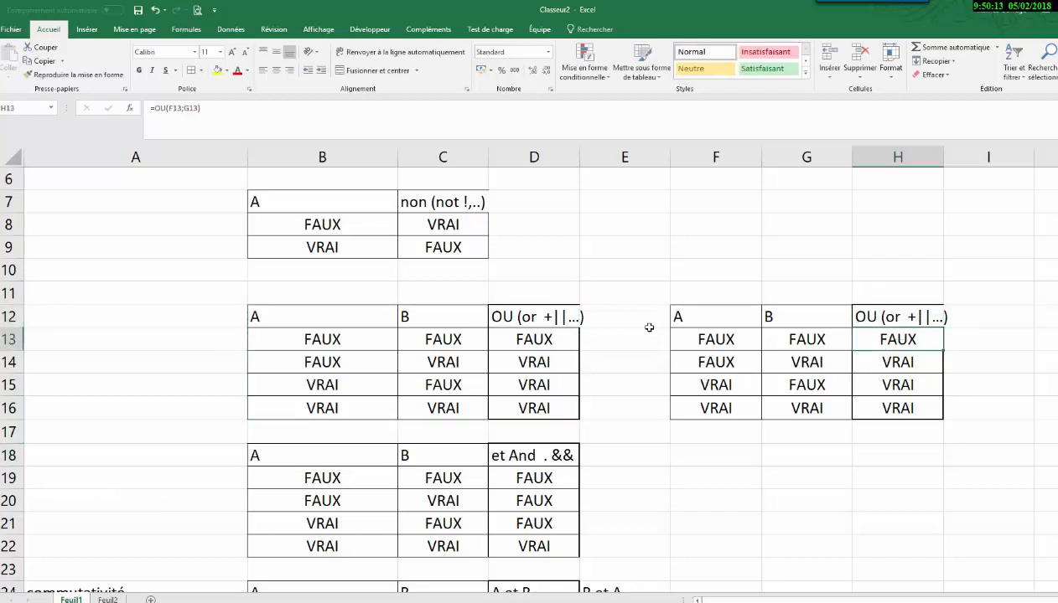
pyautogui.click(165, 108)
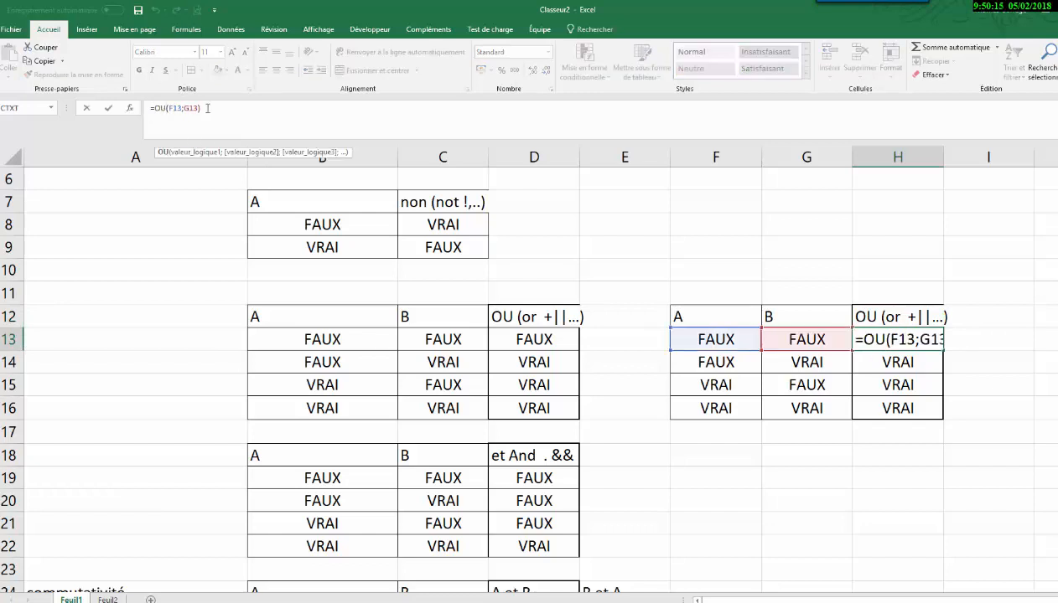
pyautogui.write('X')
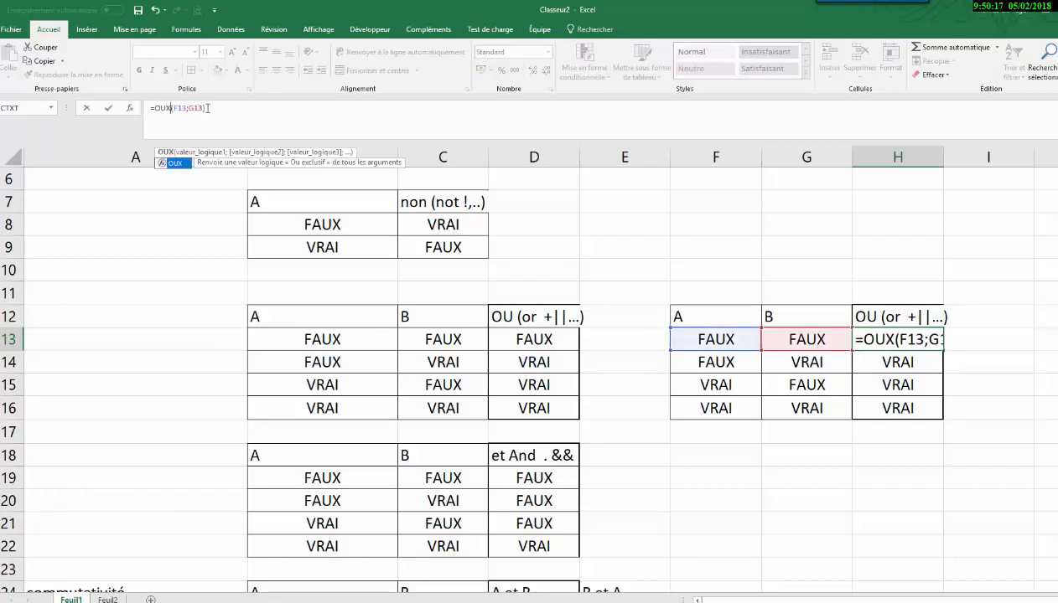
pyautogui.press('Return')
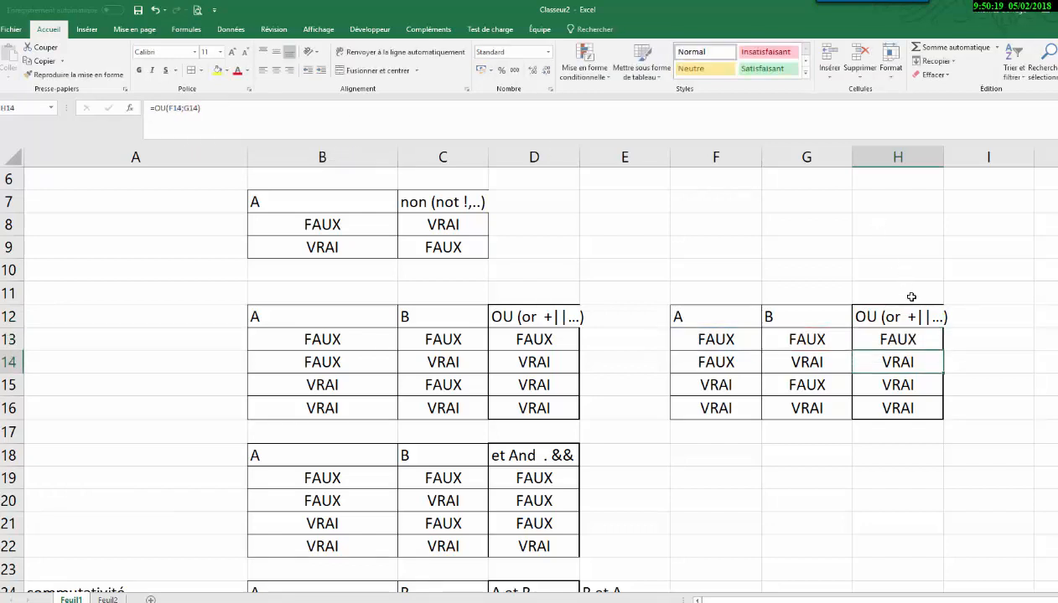
pyautogui.click(899, 339)
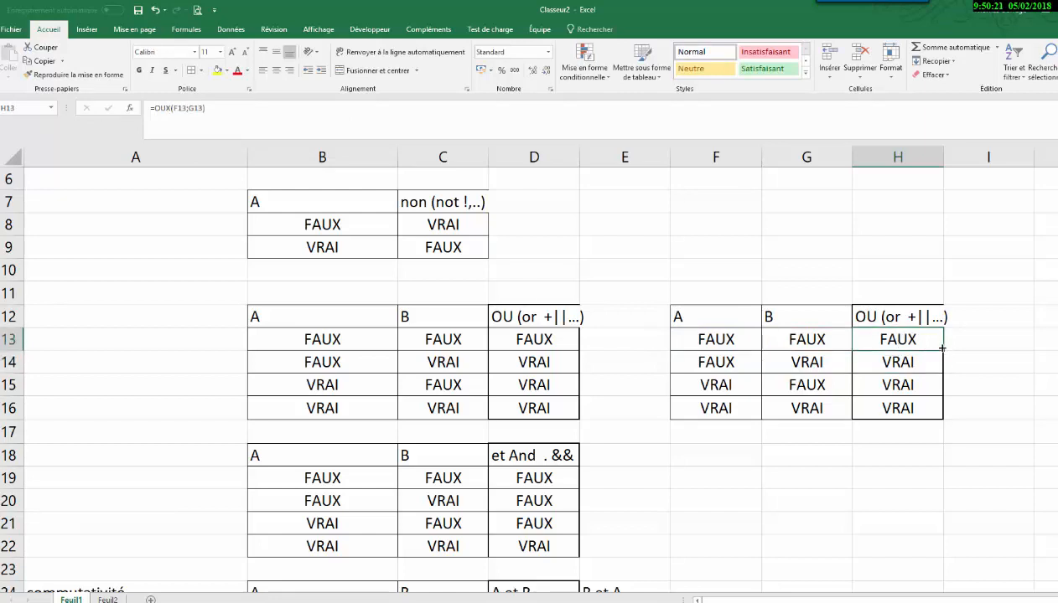
pyautogui.moveTo(943, 356); pyautogui.dragTo(942, 416)
# - Rename the copied table's result header in H12 as "Ou exclusif XOR"
pyautogui.click(873, 317)
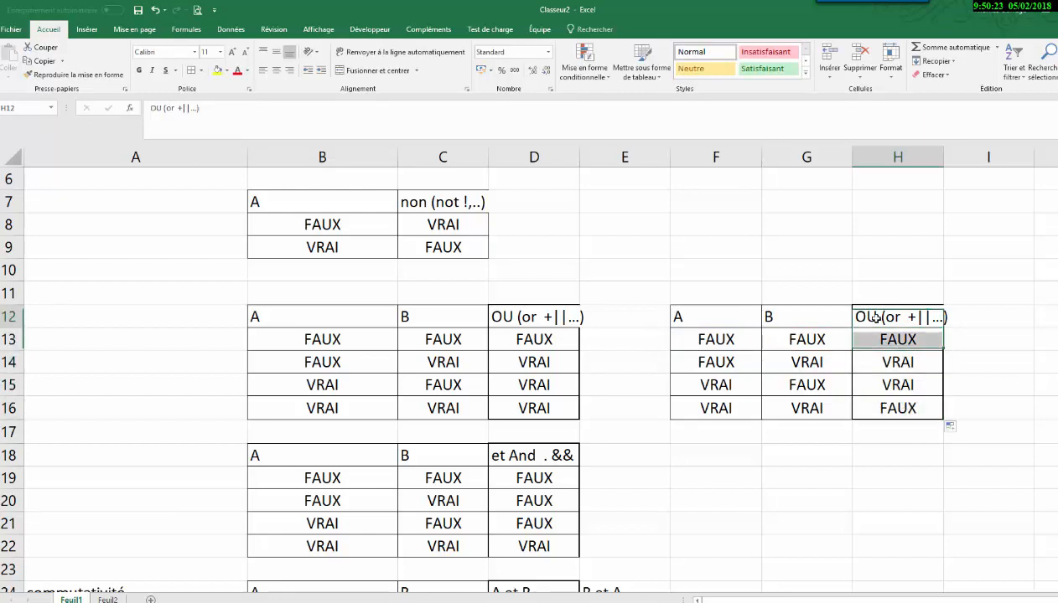
pyautogui.write('Ou')
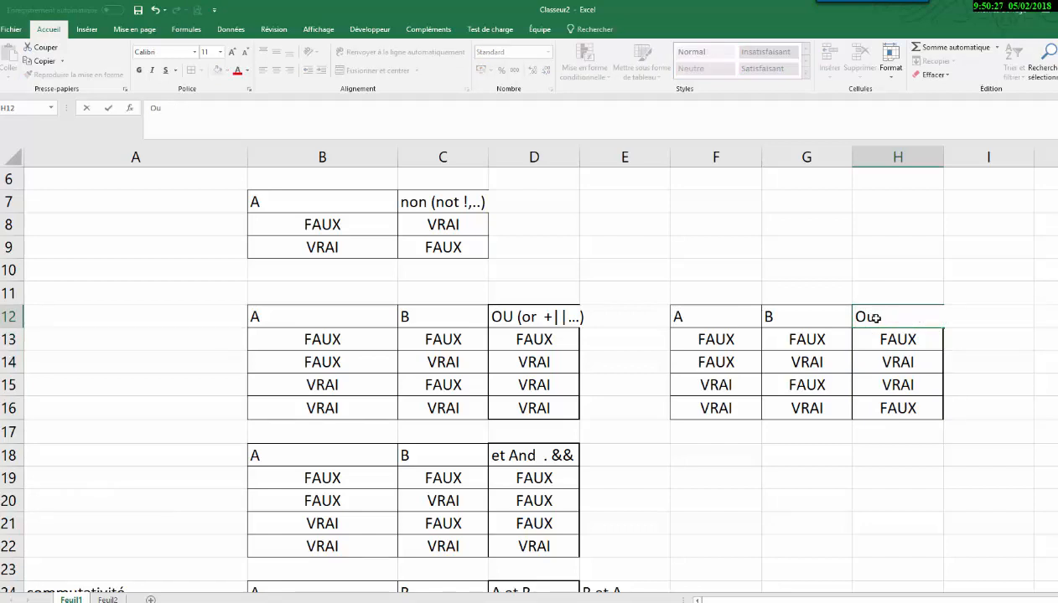
pyautogui.write(' exclusif XOR')
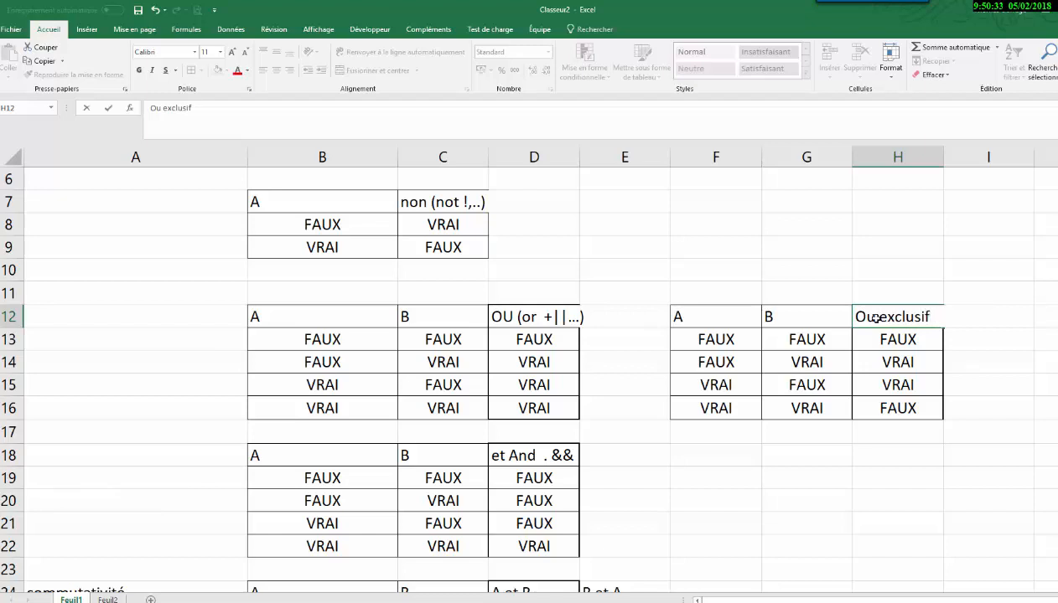
pyautogui.press('Return')
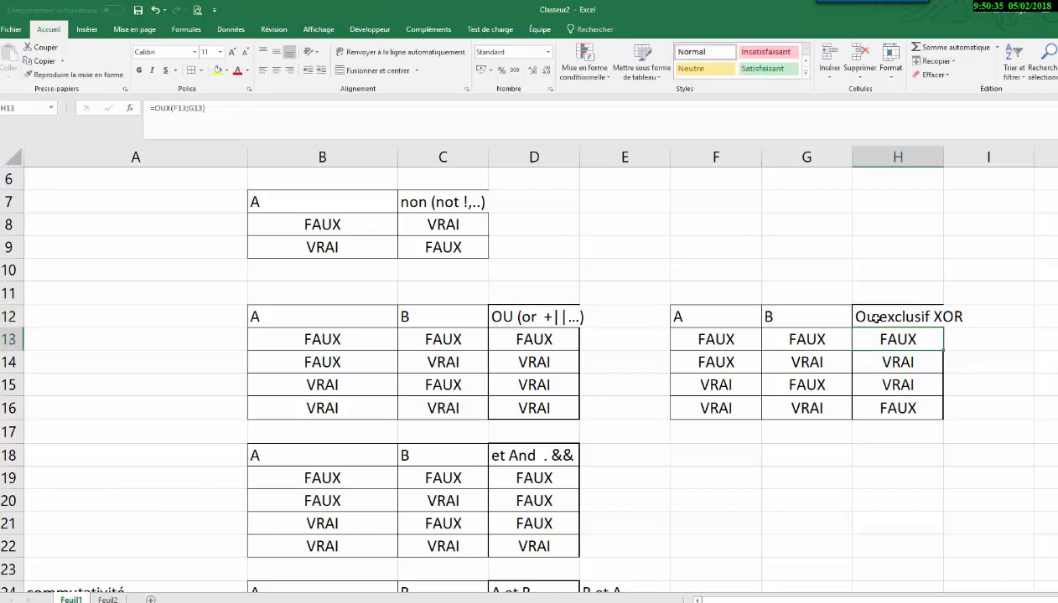
# - Examine the exclusive OR table's A and B combinations in rows 16, 14 and 13 against their results
pyautogui.moveTo(725, 408); pyautogui.dragTo(795, 410)
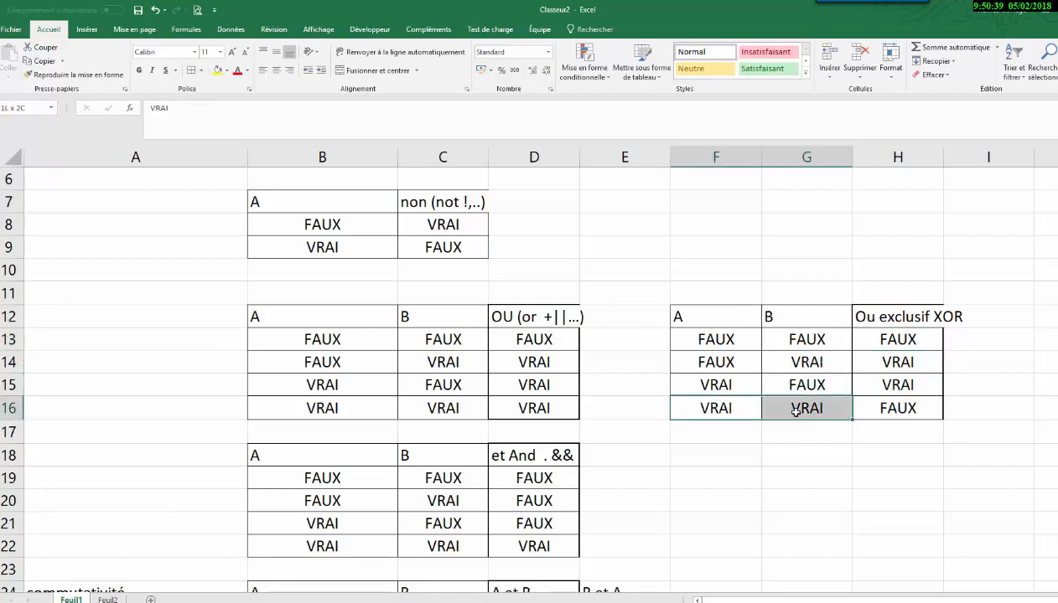
pyautogui.moveTo(717, 362); pyautogui.dragTo(804, 365)
pyautogui.click(724, 339)
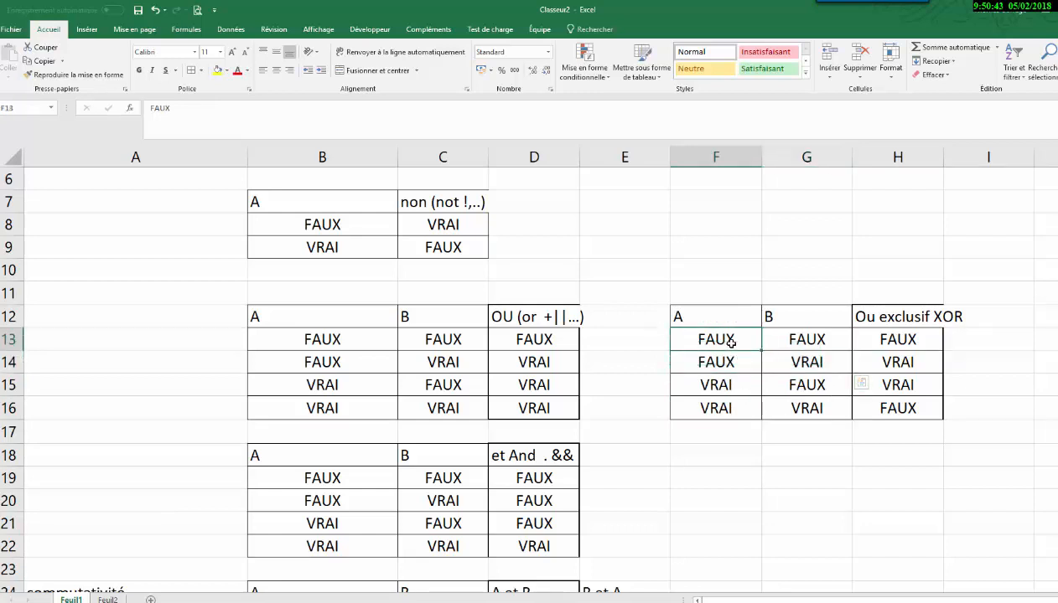
pyautogui.click(880, 340)
pyautogui.click(725, 339)
pyautogui.click(792, 339)
pyautogui.click(894, 339)
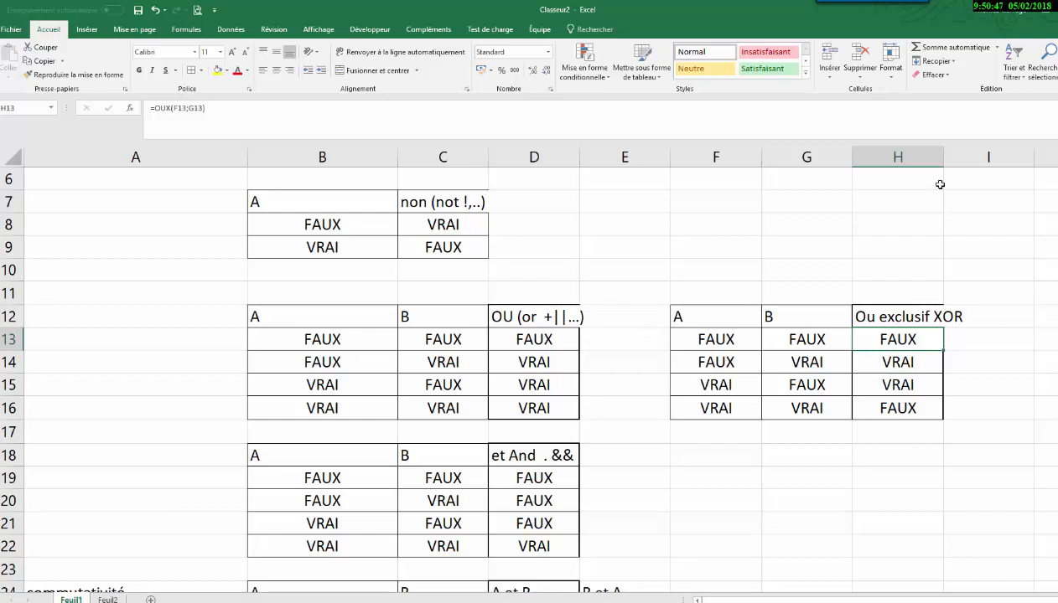